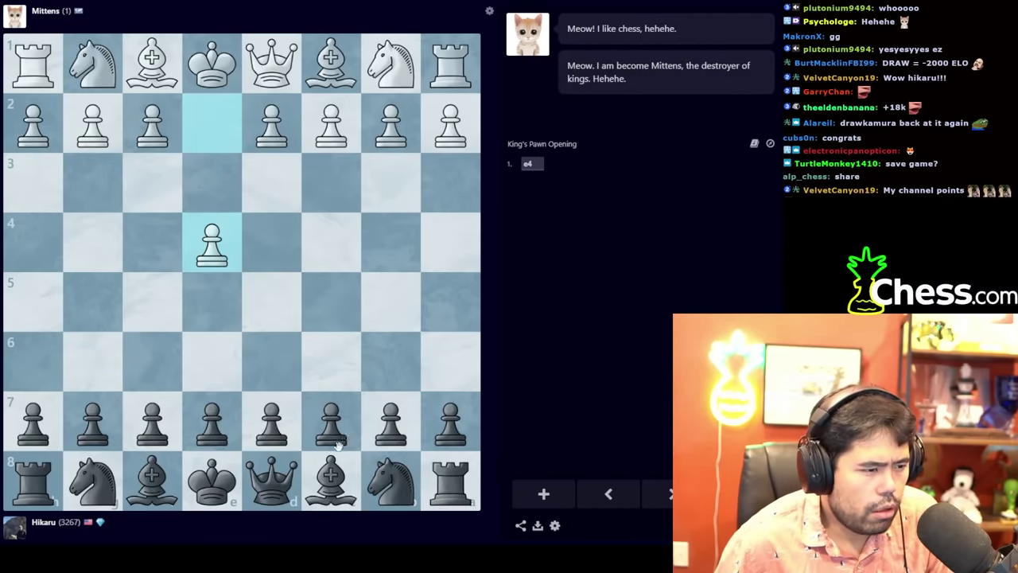
- Play 1...c5, 2...d6, 3...cxd4, 4...Nf6, 5...a6 and 6...e6 against Mittens
left_click_drag(331, 422, 330, 303)
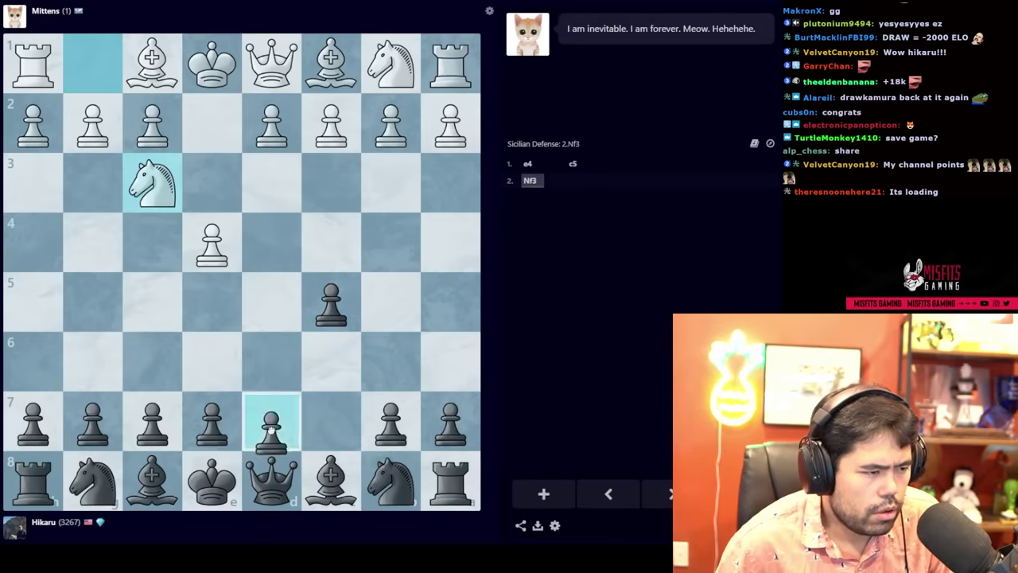
left_click_drag(272, 420, 272, 362)
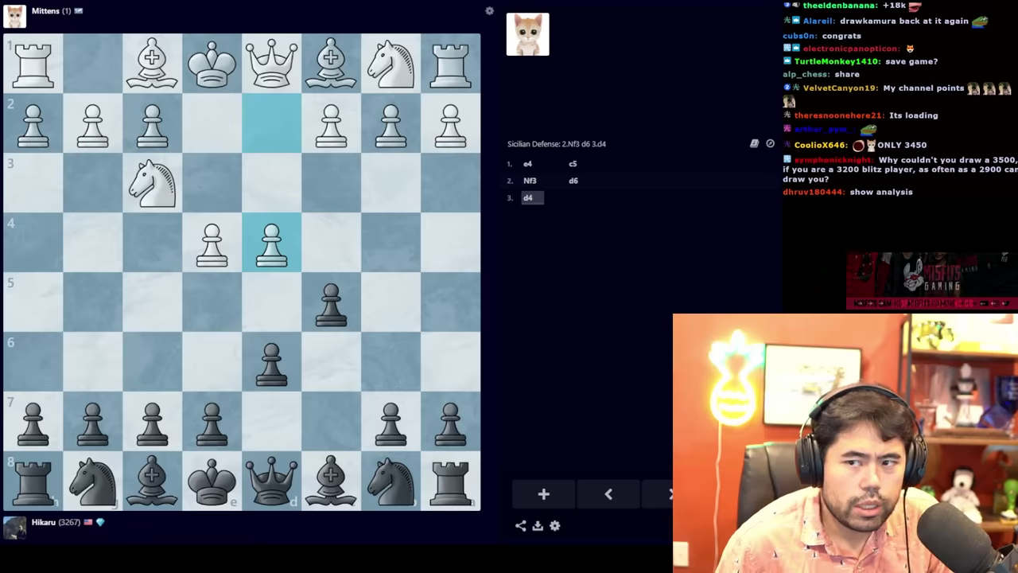
left_click_drag(331, 302, 269, 239)
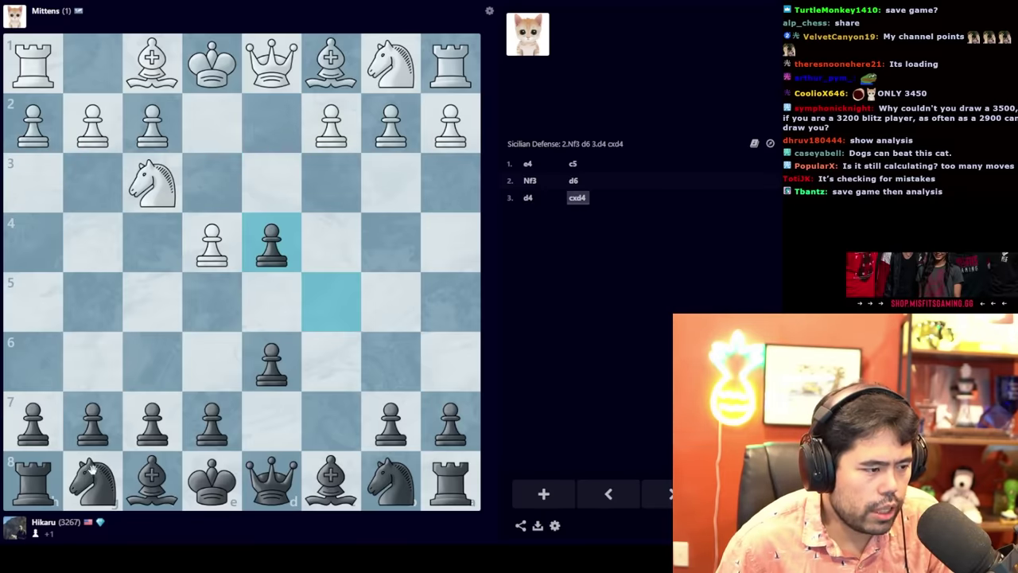
left_click_drag(93, 477, 152, 360)
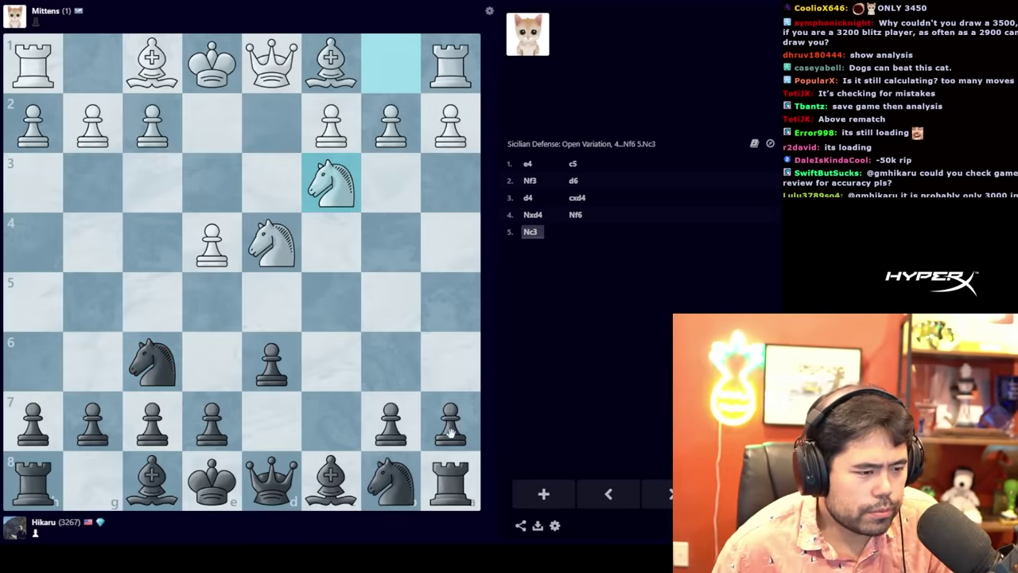
left_click_drag(450, 421, 450, 362)
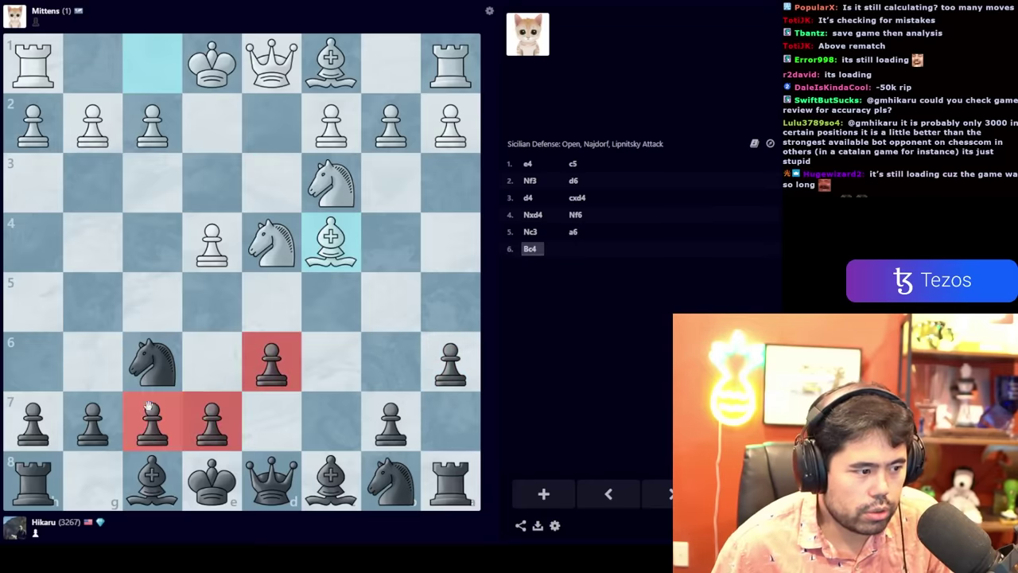
left_click_drag(210, 430, 213, 362)
- Mark the d6, e6 and nearby pawn squares while planning, then clear the marks
right_click(213, 362)
right_click(272, 362)
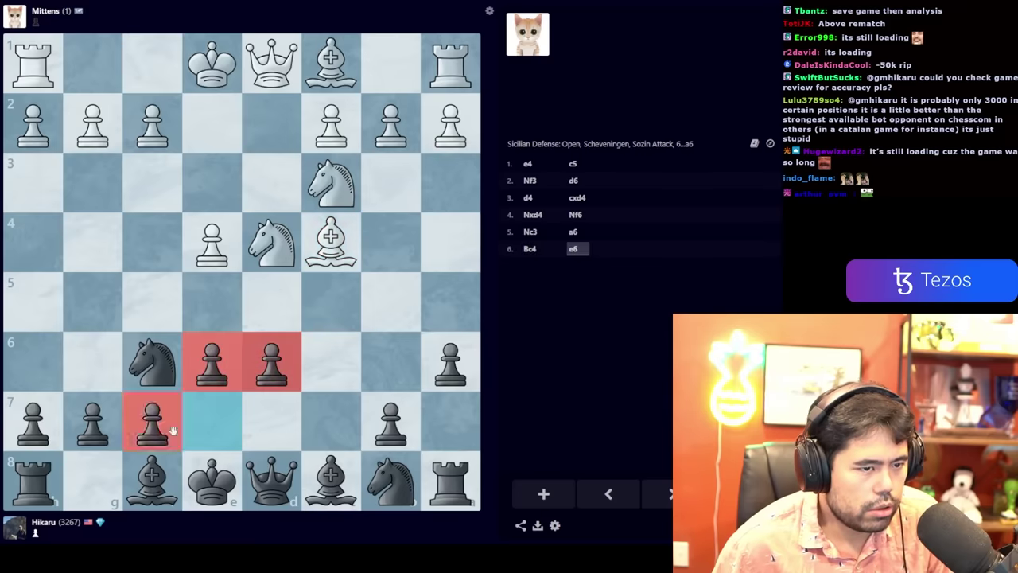
left_click(179, 412)
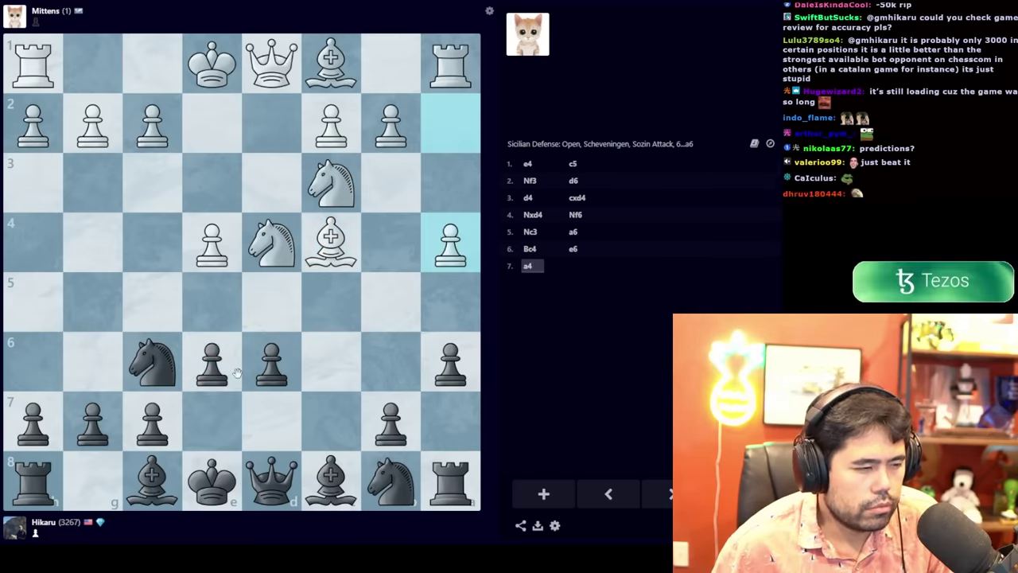
left_click_drag(271, 362, 256, 364)
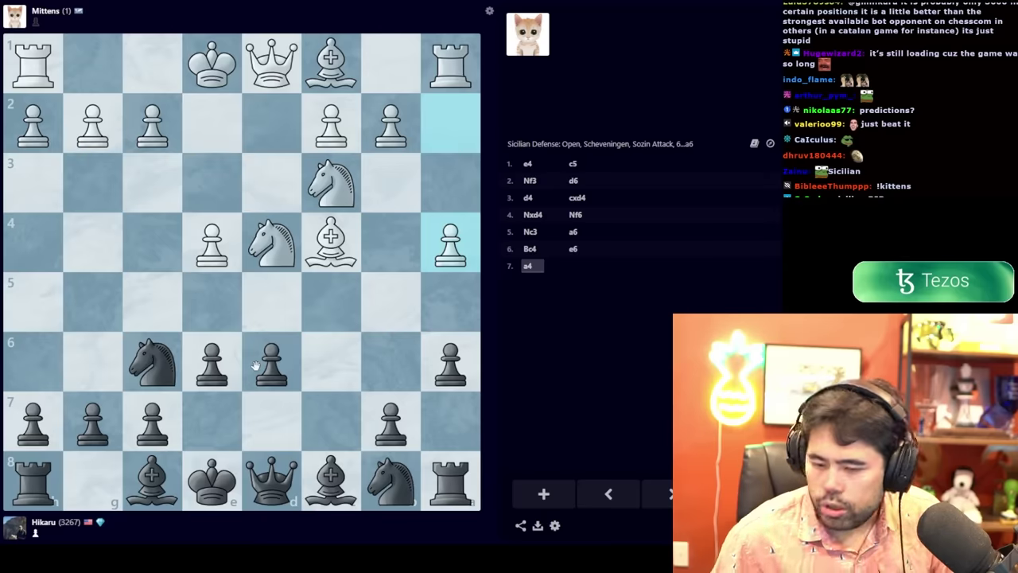
right_click(272, 362)
right_click(210, 361)
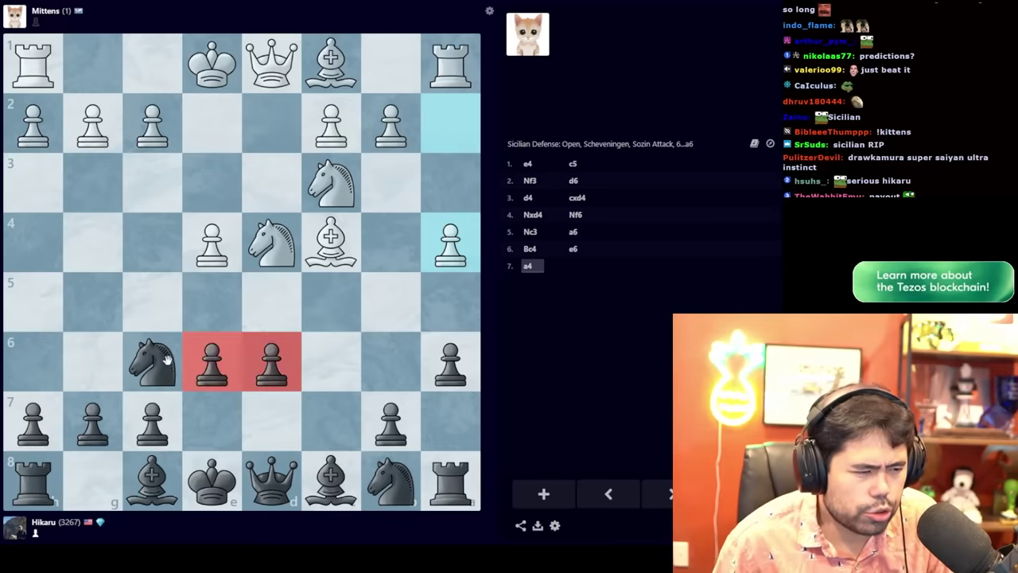
right_click(152, 362)
right_click(153, 421)
right_click(92, 421)
right_click(34, 421)
left_click(253, 346)
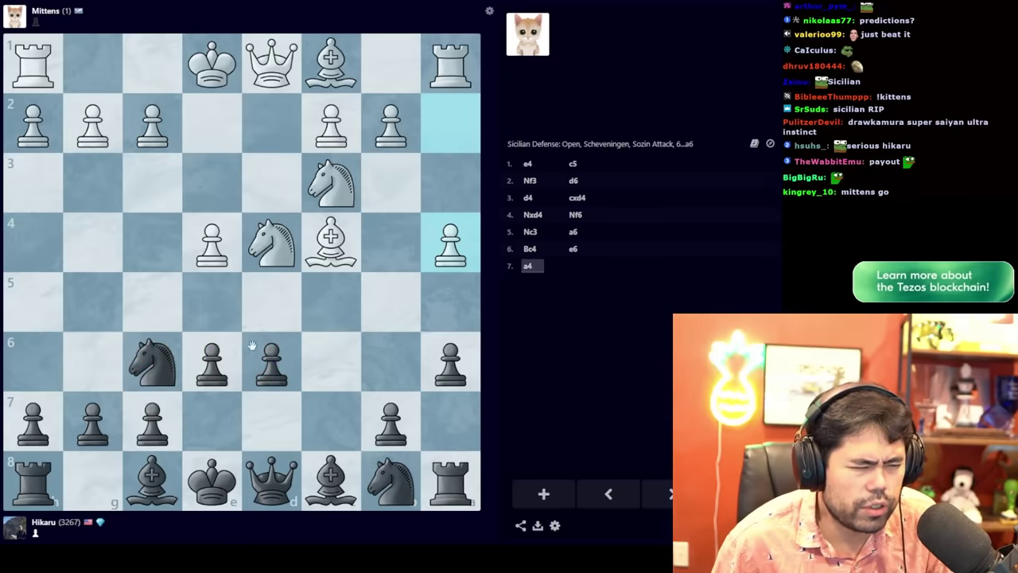
- Re-mark the sixth- and seventh-rank pawn squares, clear them, and start drawing knight-move arrows
right_click(272, 362)
right_click(211, 362)
right_click(152, 362)
right_click(92, 420)
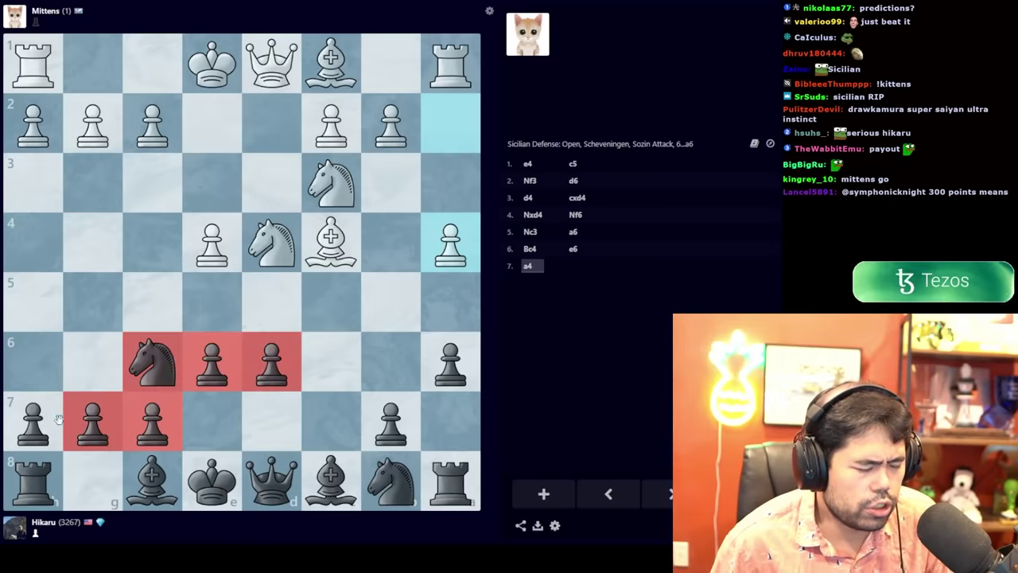
right_click(34, 421)
left_click(238, 302)
right_click(153, 362)
right_click(211, 362)
right_click(272, 362)
left_click(358, 446)
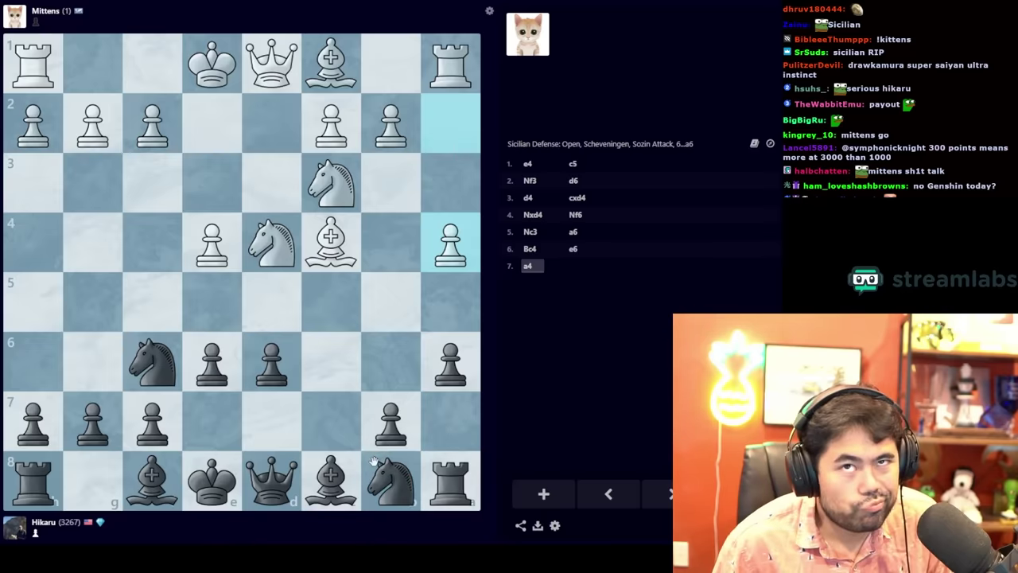
left_click_drag(390, 480, 330, 361)
- Finish the knight-move arrows, then play ...Nc6, ...Bd7 and recapture ...Bxc6
left_click_drag(331, 480, 271, 420)
right_click(213, 477)
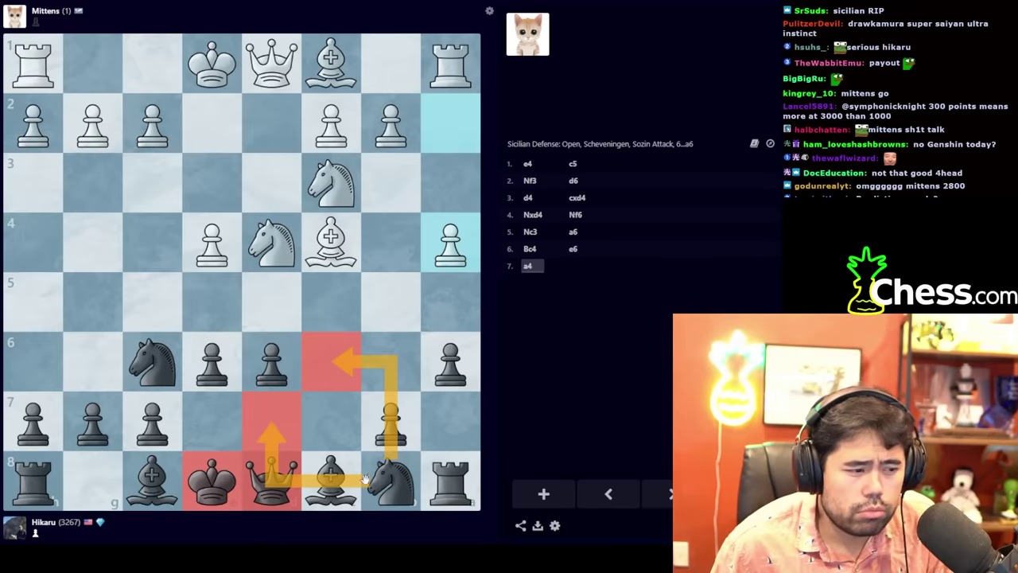
left_click_drag(386, 478, 331, 366)
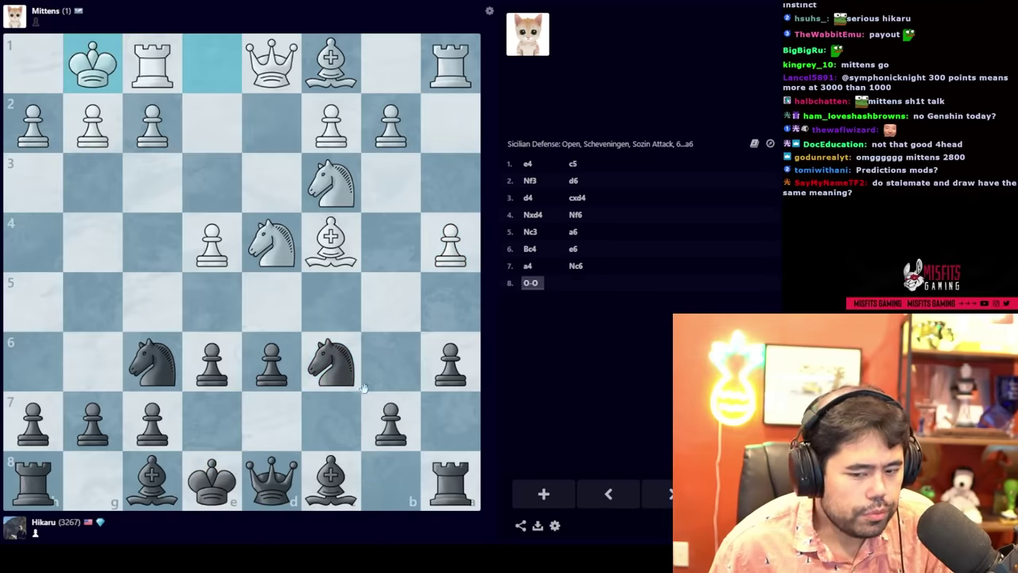
mouse_move(271, 481)
left_mouse_down()
mouse_move(263, 414)
mouse_move(326, 473)
mouse_move(269, 417)
left_mouse_up()
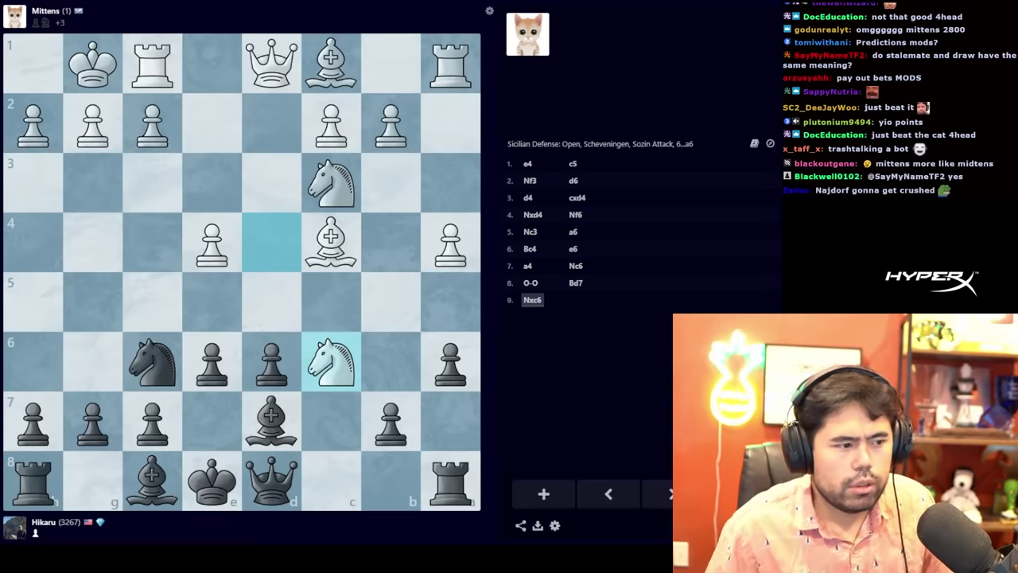
left_click_drag(270, 420, 330, 361)
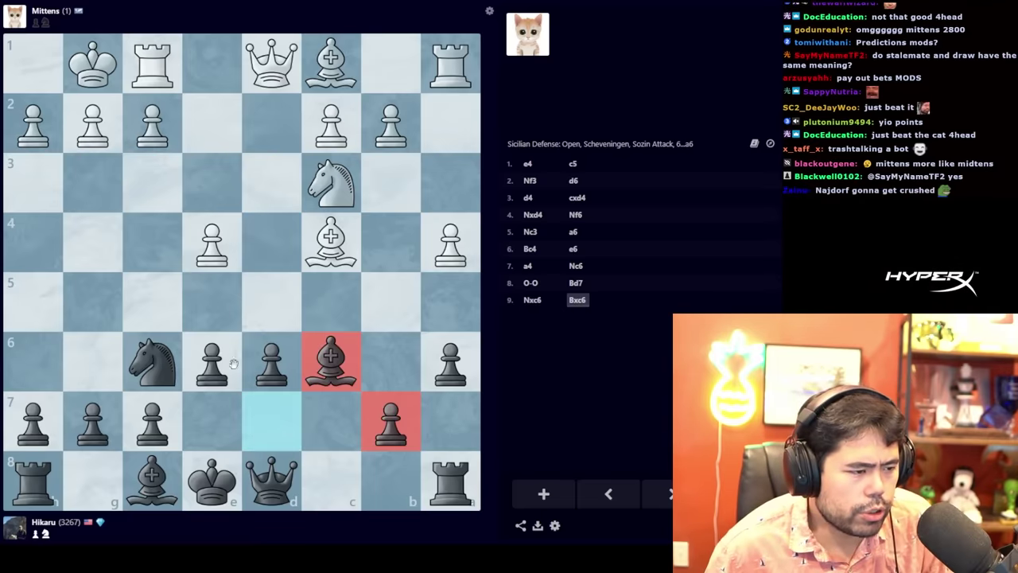
- Review the position after White castled, marking c6 and drawing a knight-move arrow
left_click(529, 279)
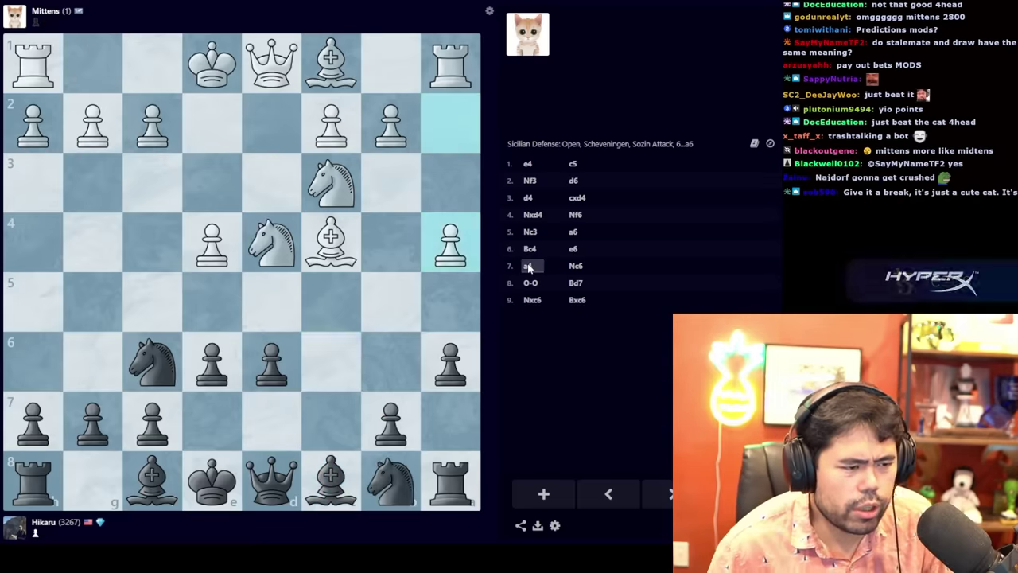
key("Left")
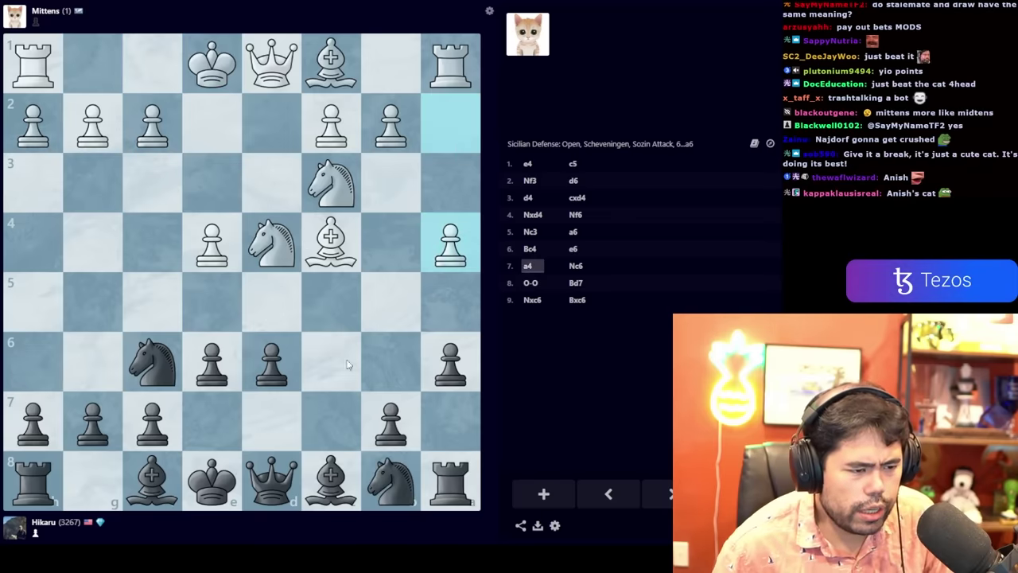
right_click(331, 362)
left_click_drag(270, 246, 390, 421)
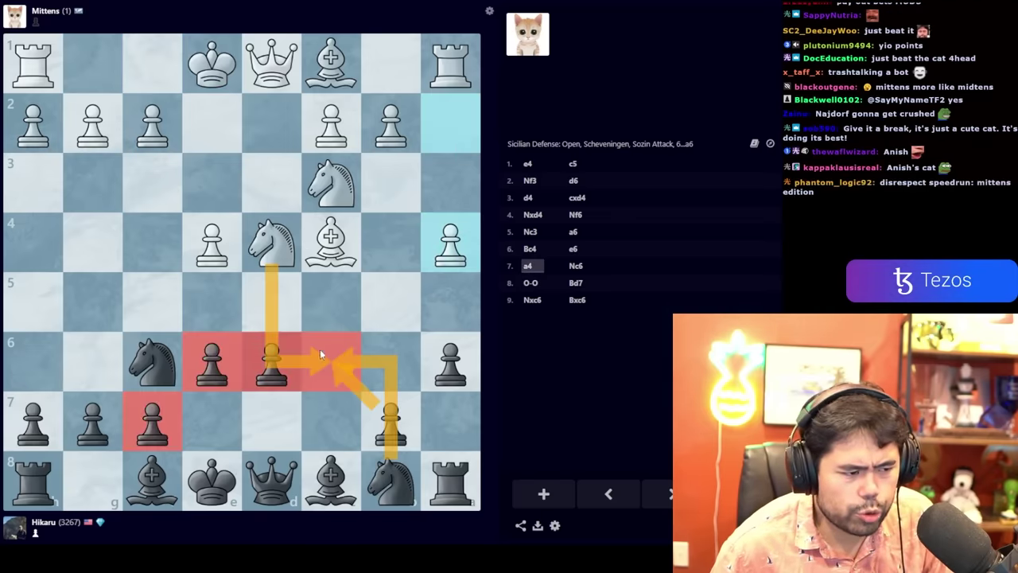
- Return to the latest position and draw arrows along the c6 bishop's diagonals toward the king
key("Right")
key("Right")
key("Right")
key("Right")
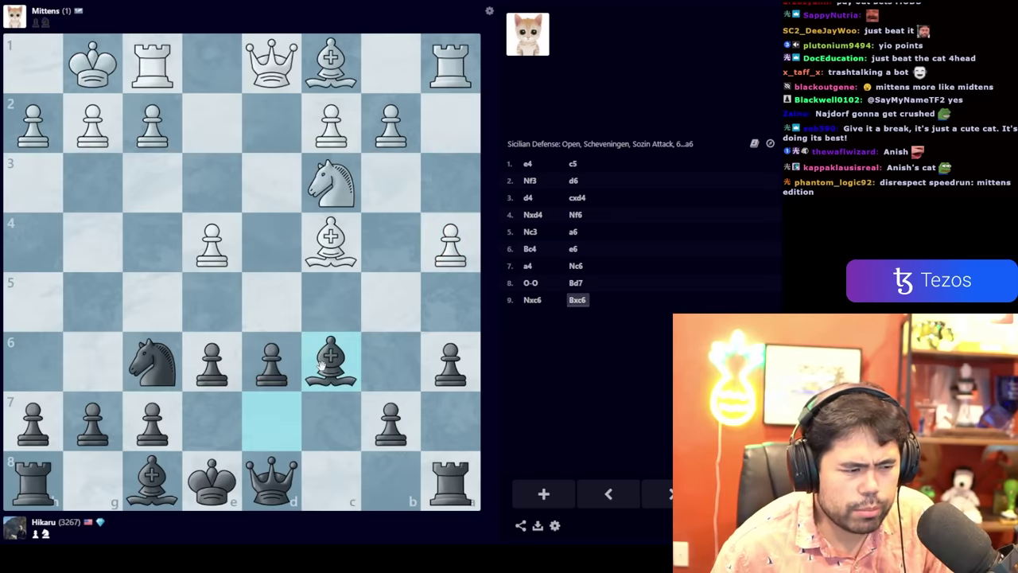
right_click(331, 362)
mouse_move(331, 362)
left_mouse_down()
mouse_move(211, 243)
mouse_move(449, 242)
left_mouse_up()
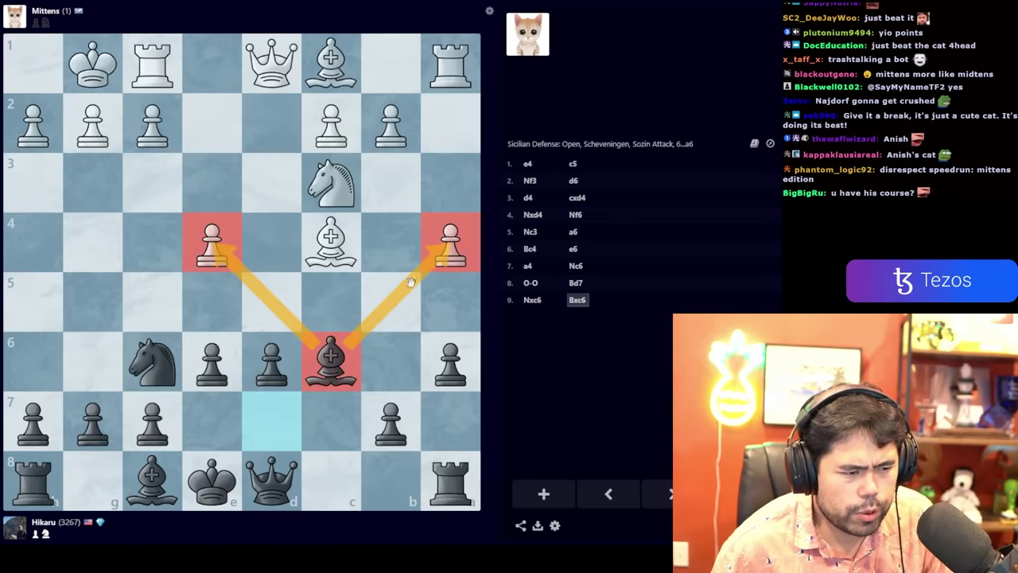
right_click(390, 422)
left_click_drag(331, 362, 211, 477)
right_click(211, 477)
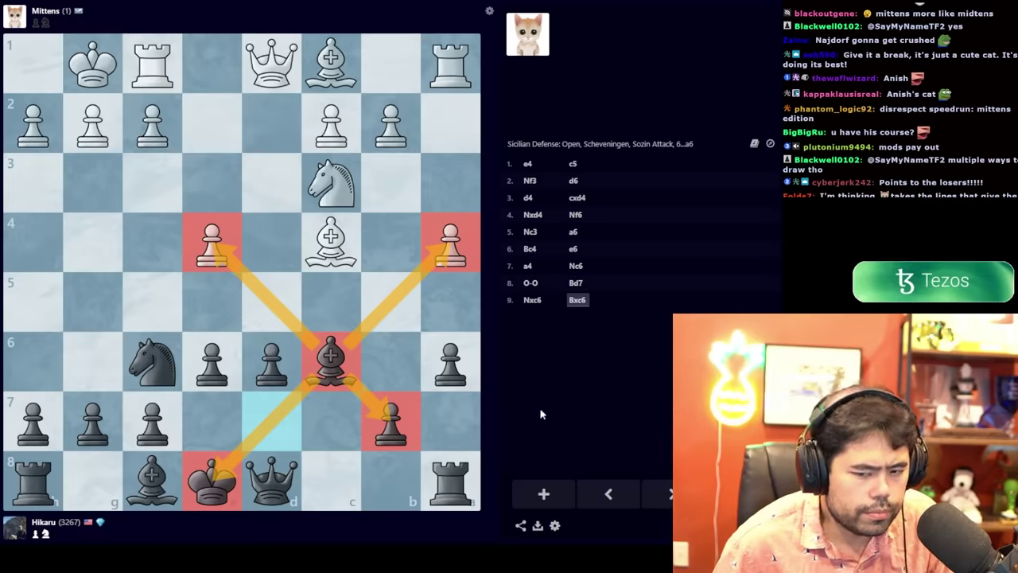
- Mark the pawns on Black's sixth and seventh ranks
right_click(270, 362)
right_click(211, 362)
right_click(151, 362)
right_click(151, 421)
right_click(92, 422)
right_click(32, 421)
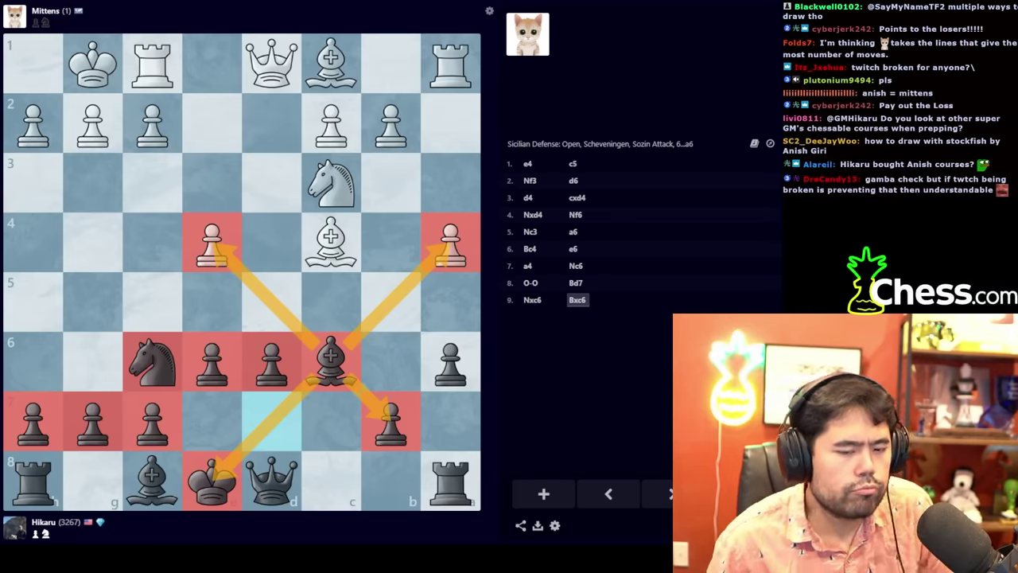
- Clear all arrows, then mark and unmark the d6, e6 and f6 squares
left_click(515, 317)
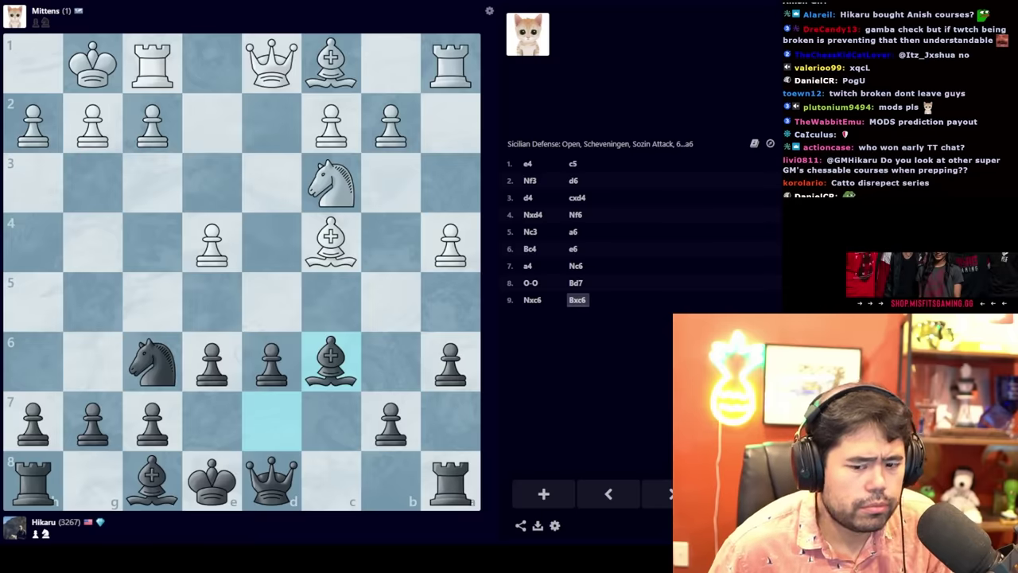
right_click(212, 361)
right_click(272, 362)
right_click(152, 362)
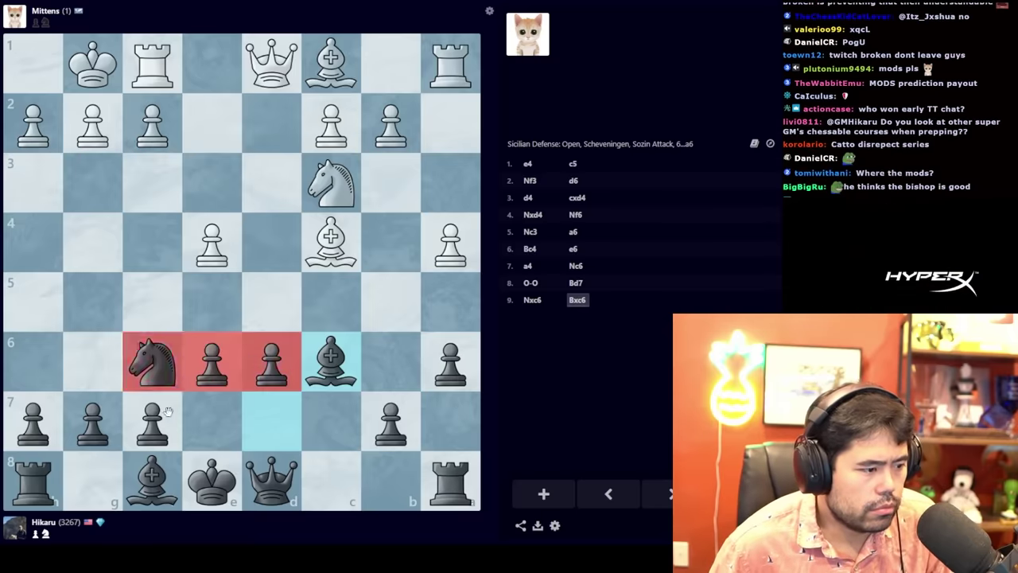
left_click(169, 411)
- Re-mark the sixth-rank squares and f7, clear them, and jump to 10.Qe2
right_click(152, 362)
right_click(212, 361)
right_click(271, 362)
right_click(330, 361)
right_click(151, 422)
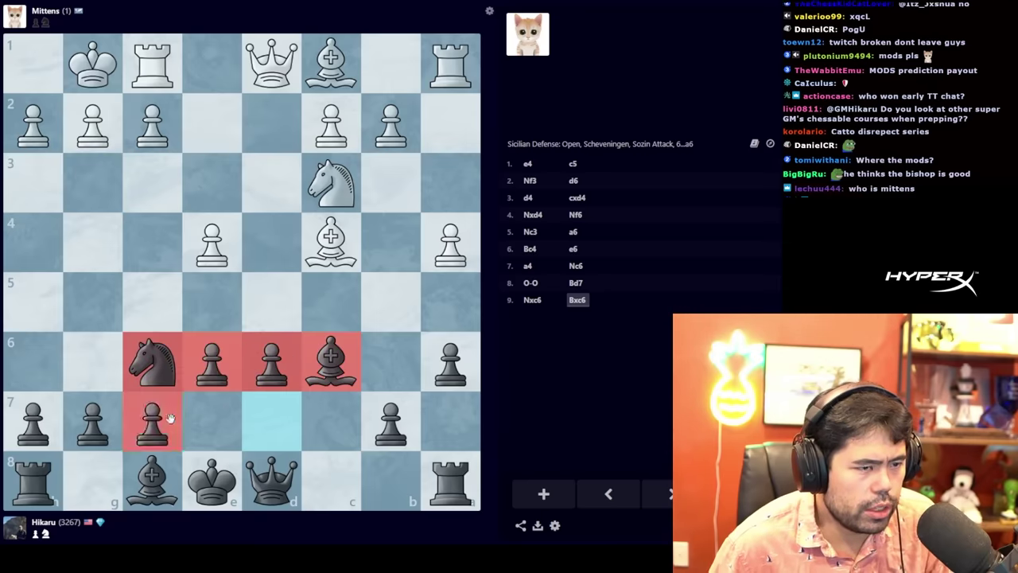
left_click(163, 415)
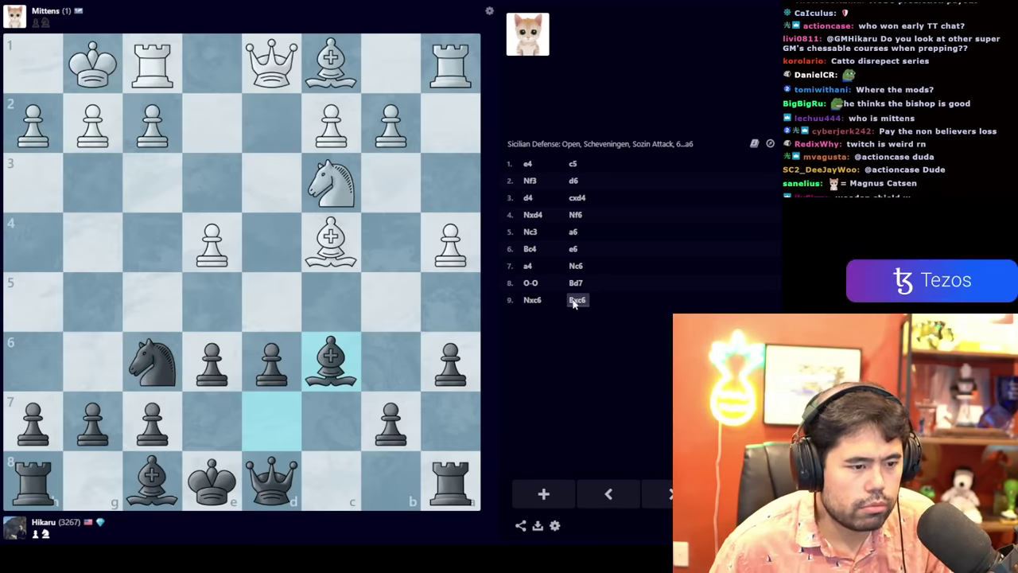
left_click(665, 494)
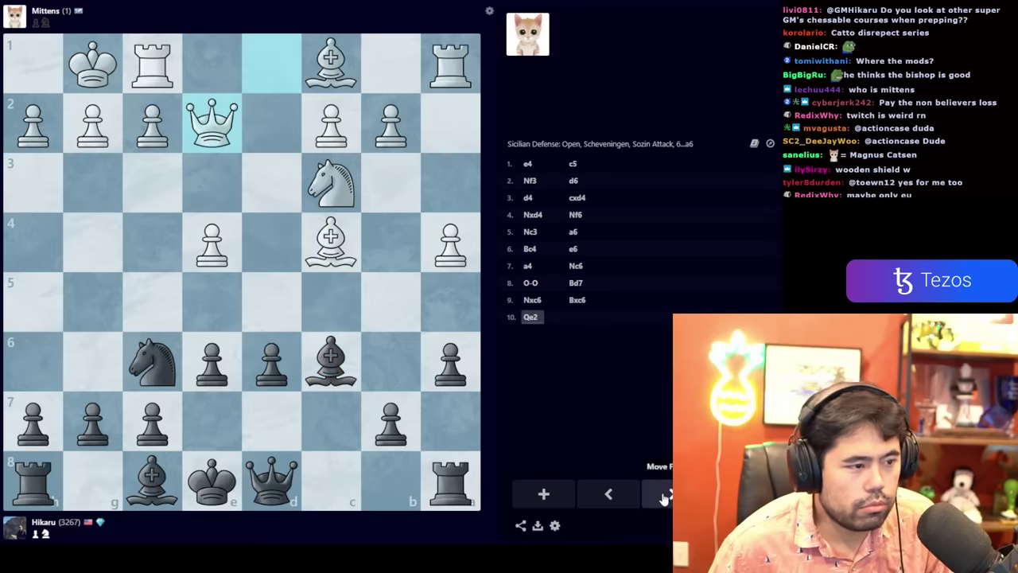
- Play 11...Qc7 after marking candidate squares and sketching the queen's route
right_click(211, 362)
right_click(271, 362)
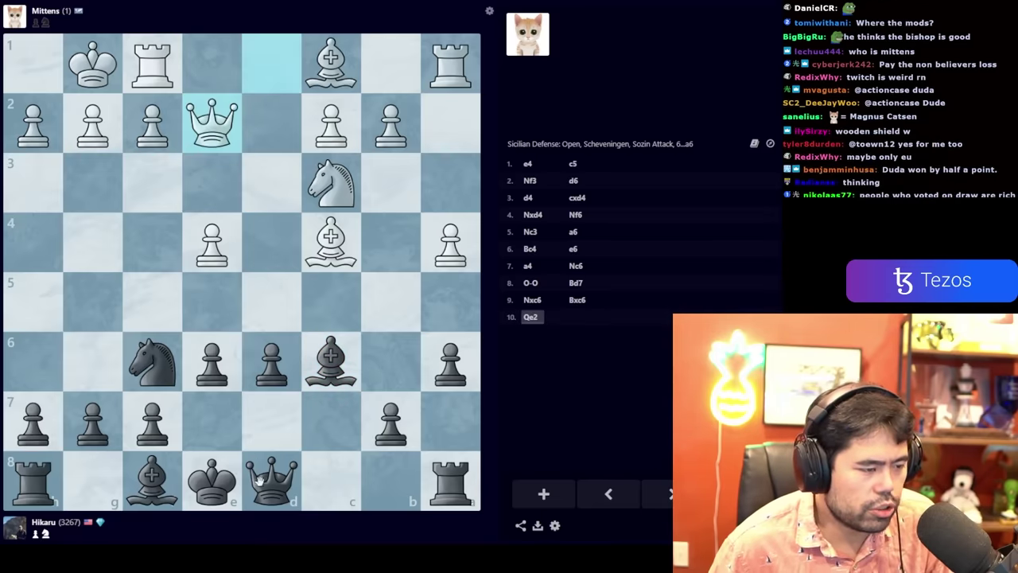
left_click(262, 429)
right_click(330, 421)
left_click_drag(270, 477, 330, 421)
mouse_move(449, 479)
left_mouse_down()
mouse_move(330, 479)
mouse_move(330, 246)
left_mouse_up()
left_click(330, 481)
right_click(330, 362)
right_click(271, 358)
left_click(223, 358)
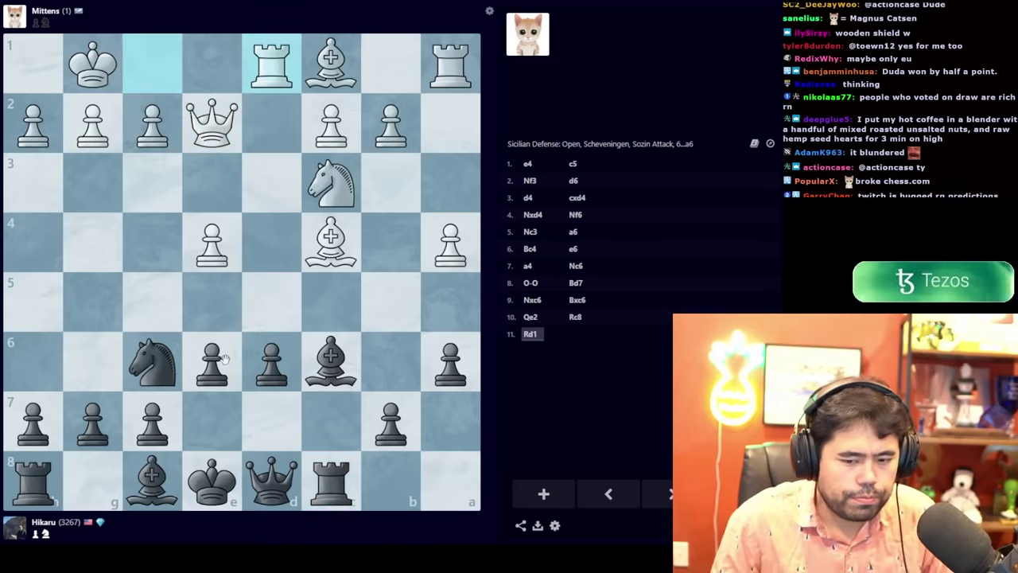
left_click_drag(270, 477, 330, 421)
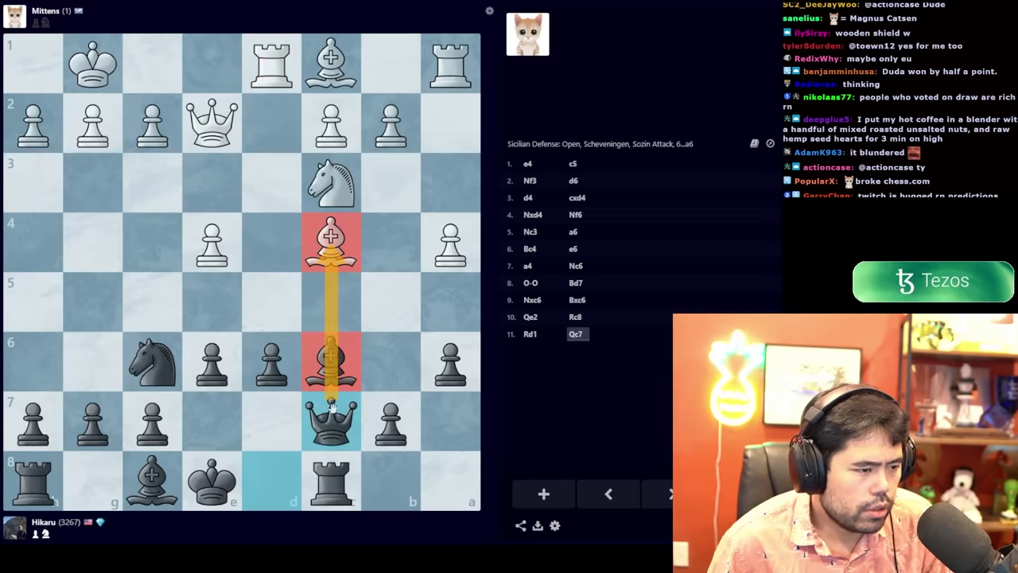
- Sketch queen ideas along the c-file, then develop the bishop to e7
left_click_drag(330, 60, 151, 242)
right_click(330, 362)
right_click(330, 421)
left_click_drag(330, 421, 330, 243)
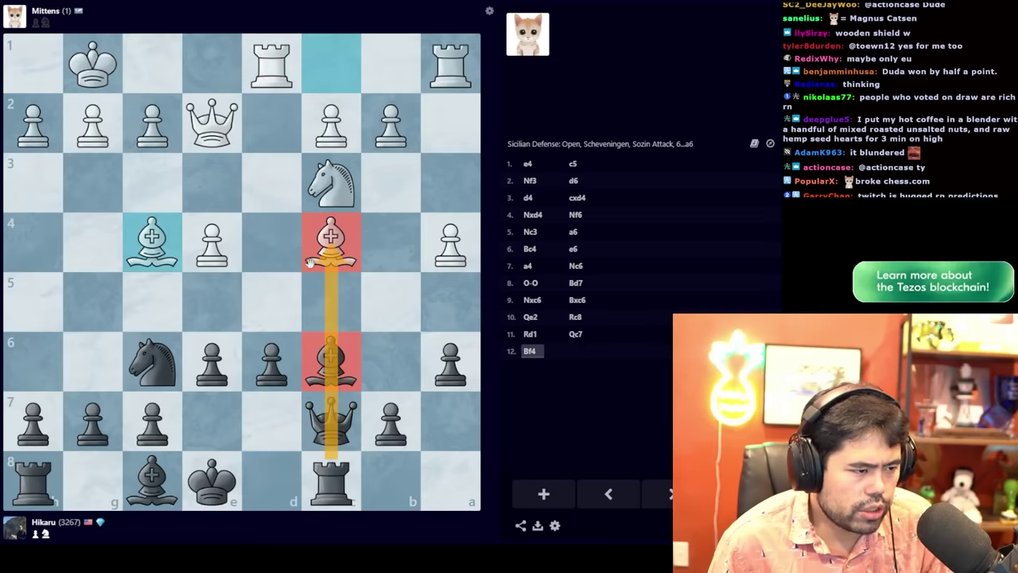
right_click(211, 362)
left_click(155, 362)
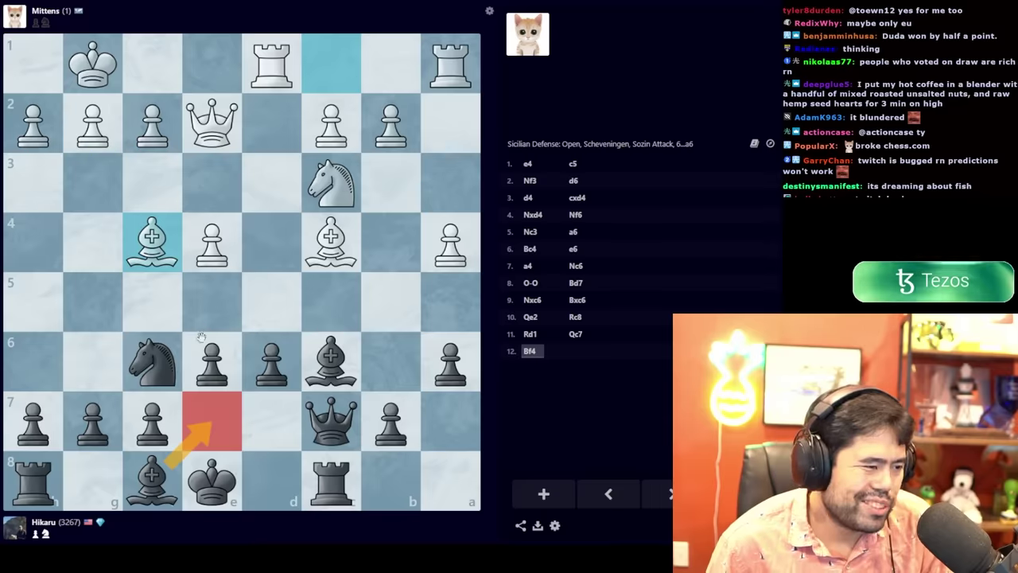
left_click_drag(210, 361, 215, 366)
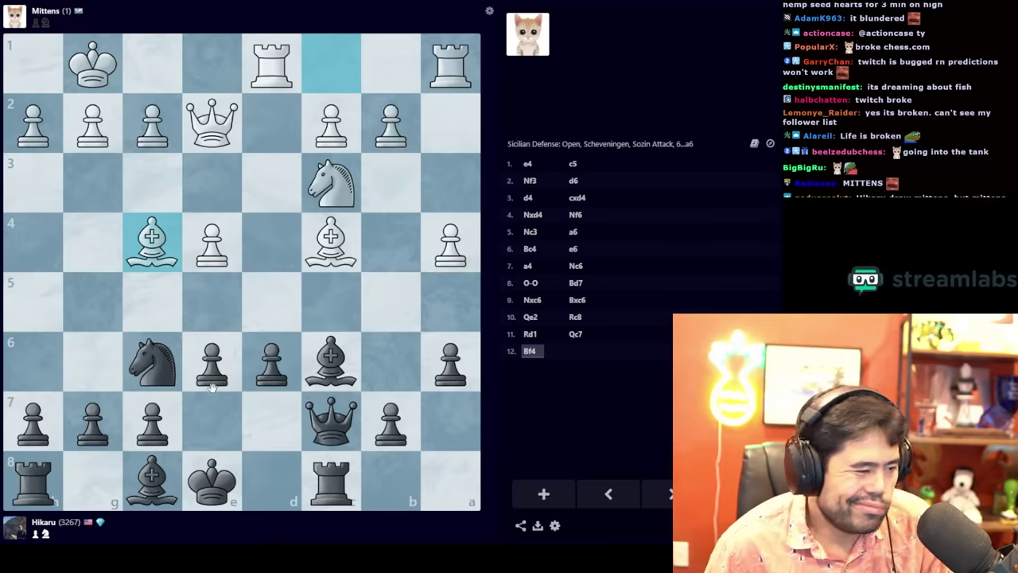
left_click_drag(151, 482, 210, 421)
- Recapture on e5 with the d-pawn and bring the queen to a5
right_click(211, 362)
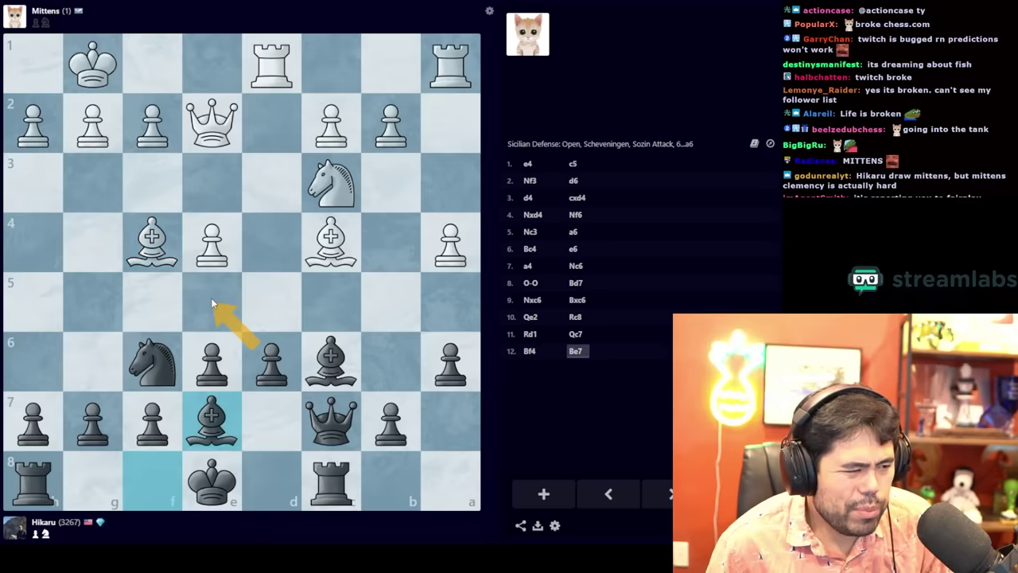
left_click_drag(330, 422, 434, 307)
right_click(434, 307)
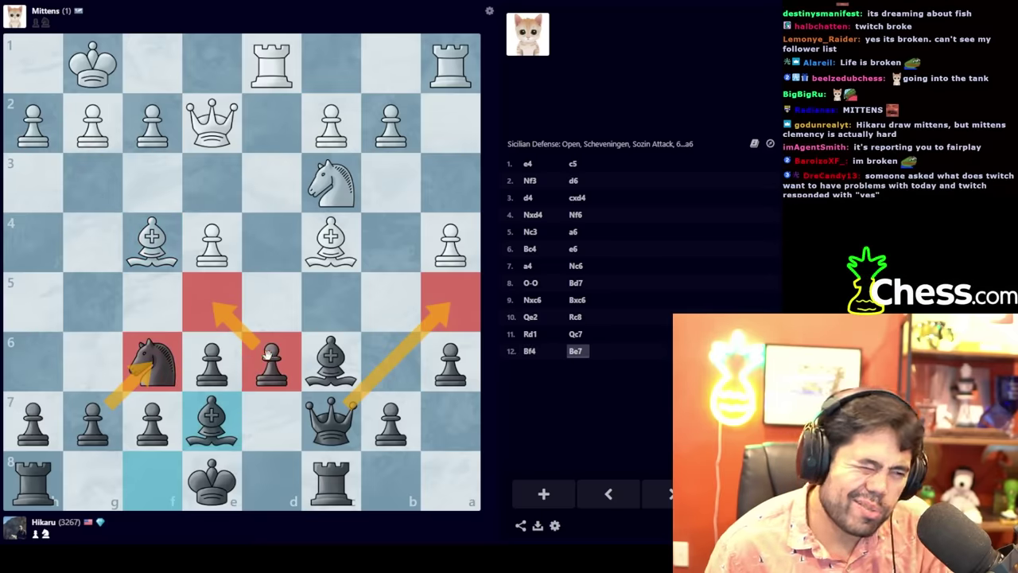
left_click_drag(270, 361, 211, 303)
left_click_drag(330, 421, 443, 298)
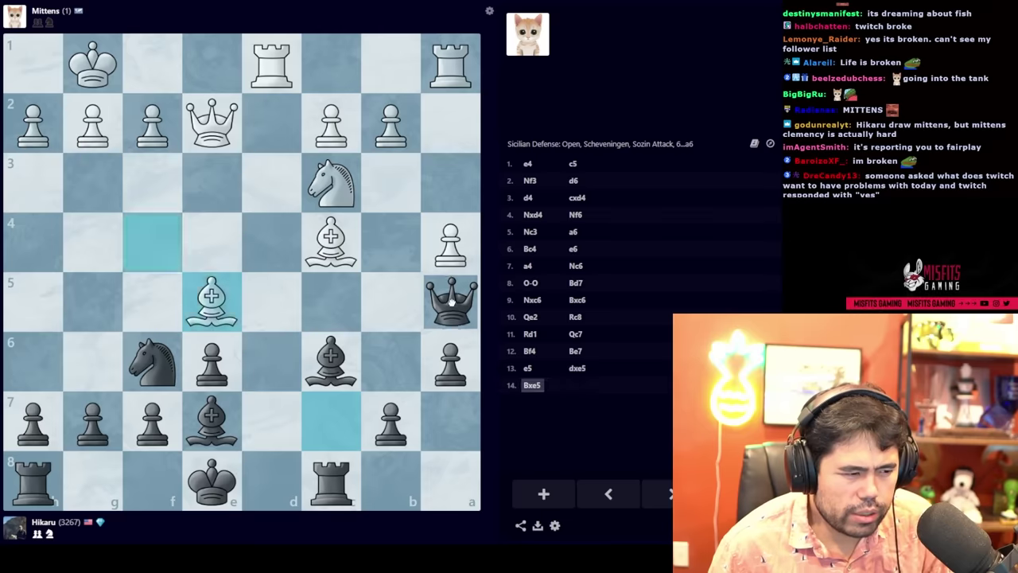
- Highlight the squares around the king, then castle kingside
right_click(222, 310)
left_click(223, 314)
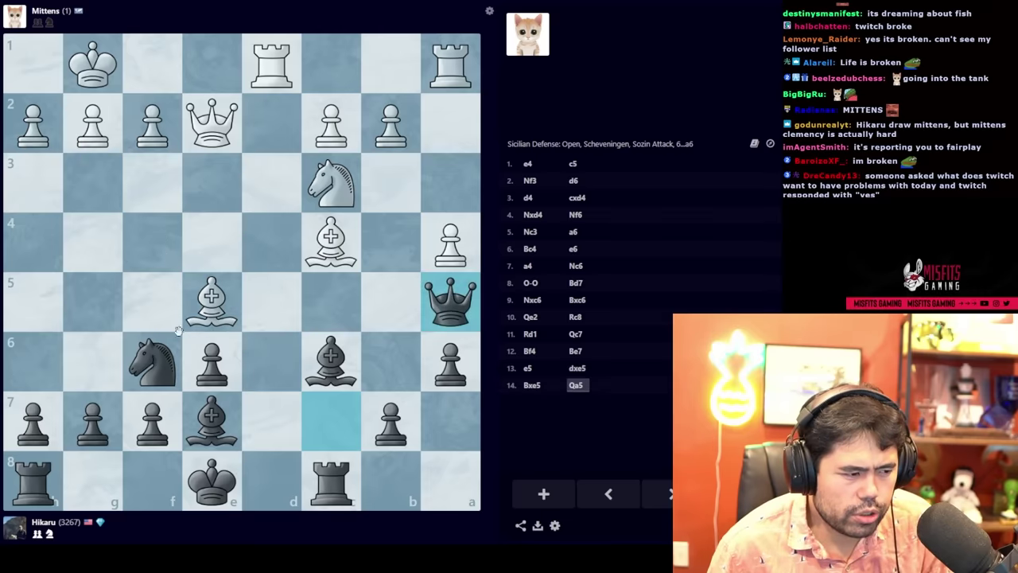
right_click(151, 361)
right_click(151, 420)
right_click(211, 362)
right_click(210, 420)
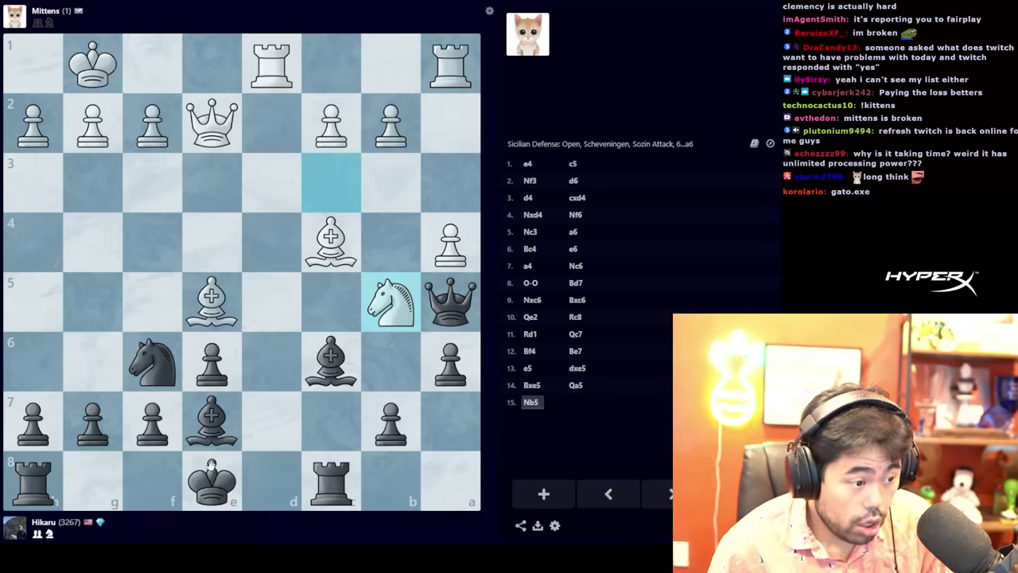
left_click_drag(211, 477, 215, 479)
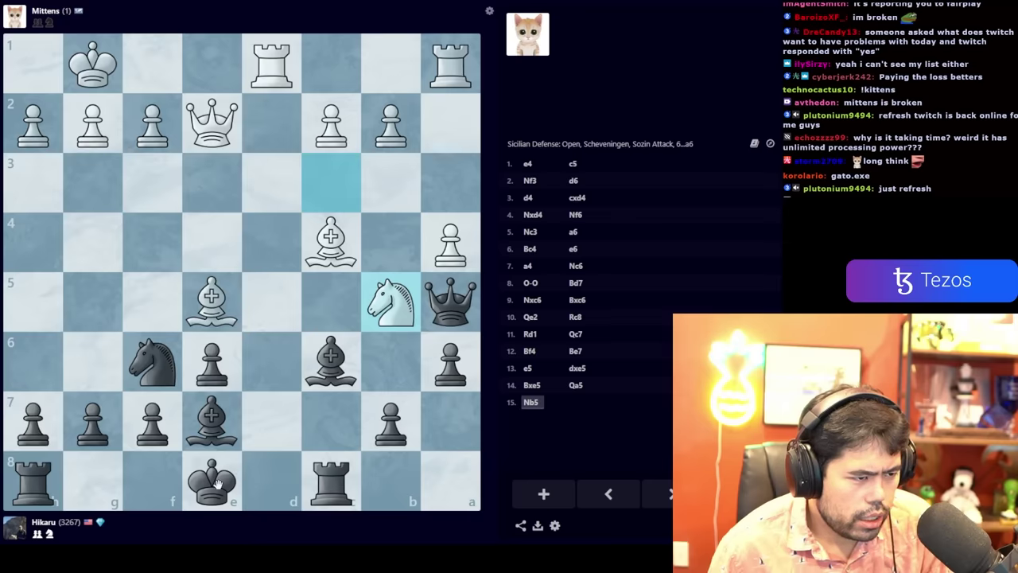
left_click_drag(215, 480, 92, 477)
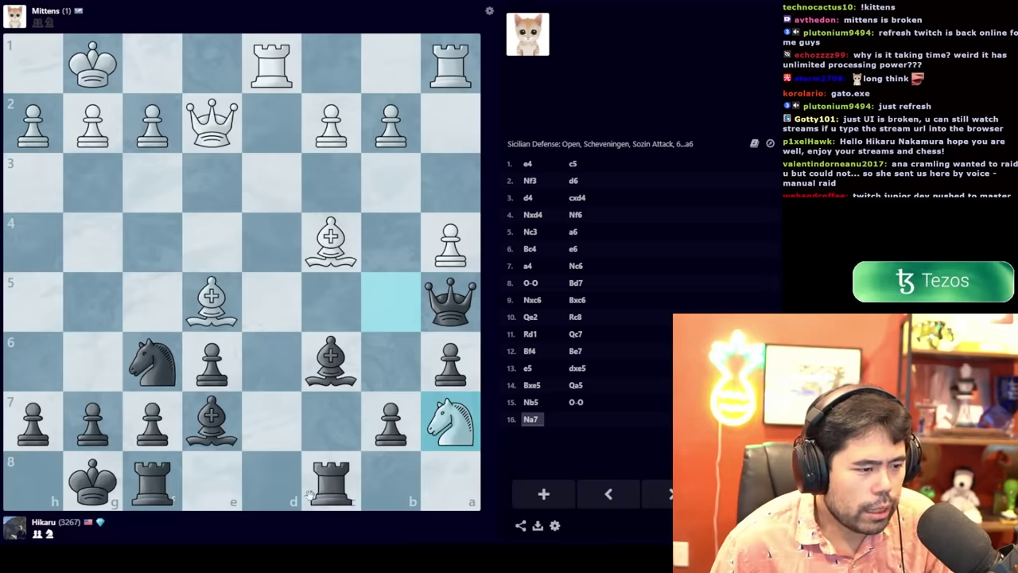
- Move the rook to a8 and premove bxc6, then mark e6, e7 and f6
left_click_drag(330, 481, 450, 481)
left_click_drag(390, 422, 330, 362)
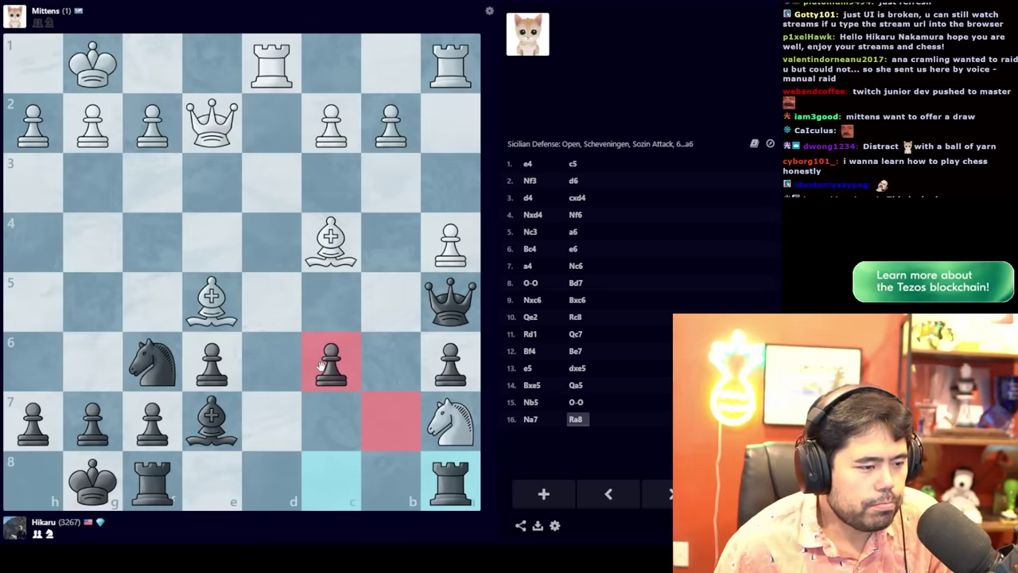
right_click(330, 362)
right_click(270, 362)
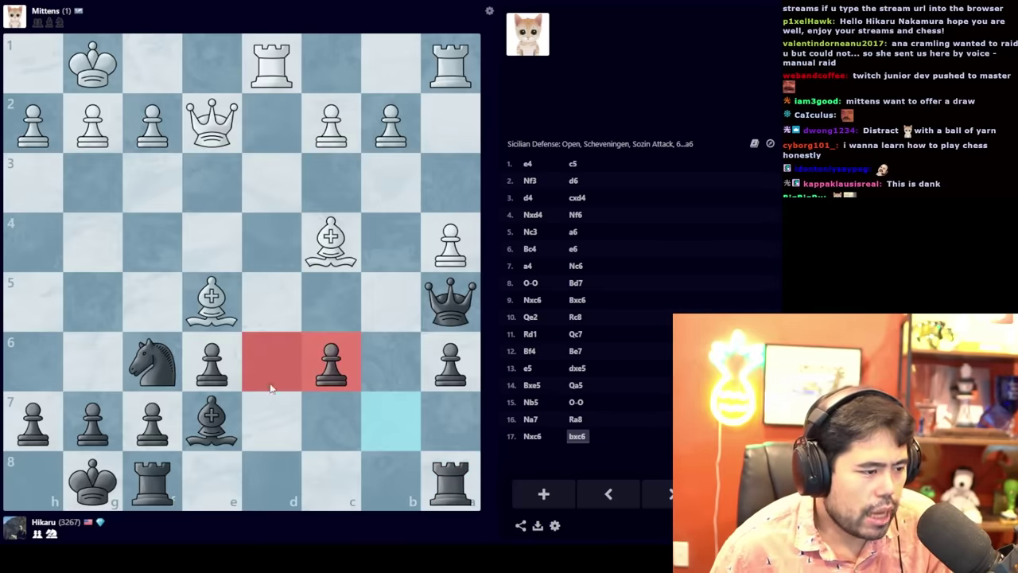
left_click(270, 397)
right_click(212, 362)
right_click(212, 422)
right_click(152, 362)
right_click(153, 417)
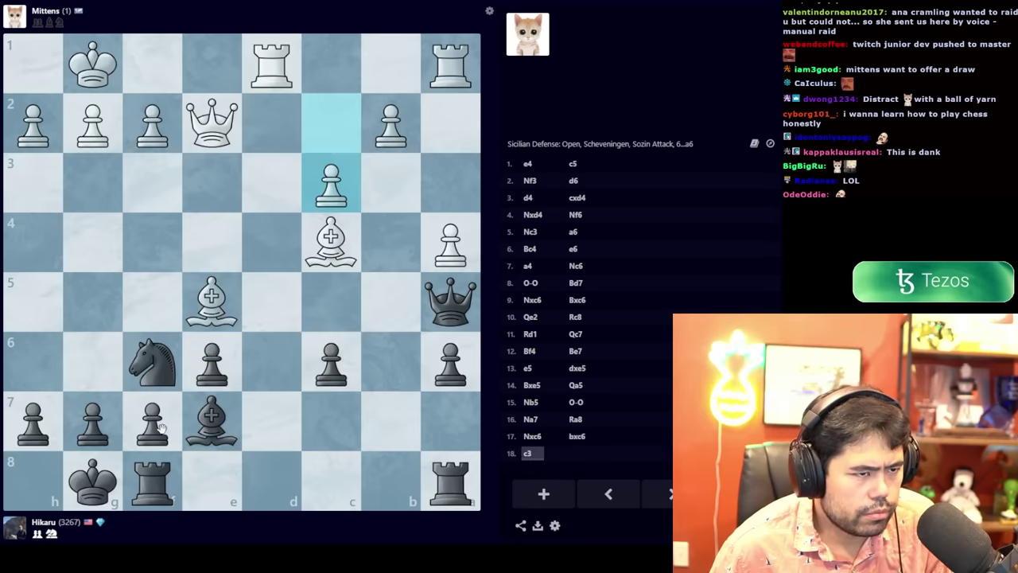
right_click(152, 362)
right_click(212, 362)
left_click(212, 397)
- Weigh queen retreats with c6 and b6 marks, then plant the knight on d5
right_click(211, 421)
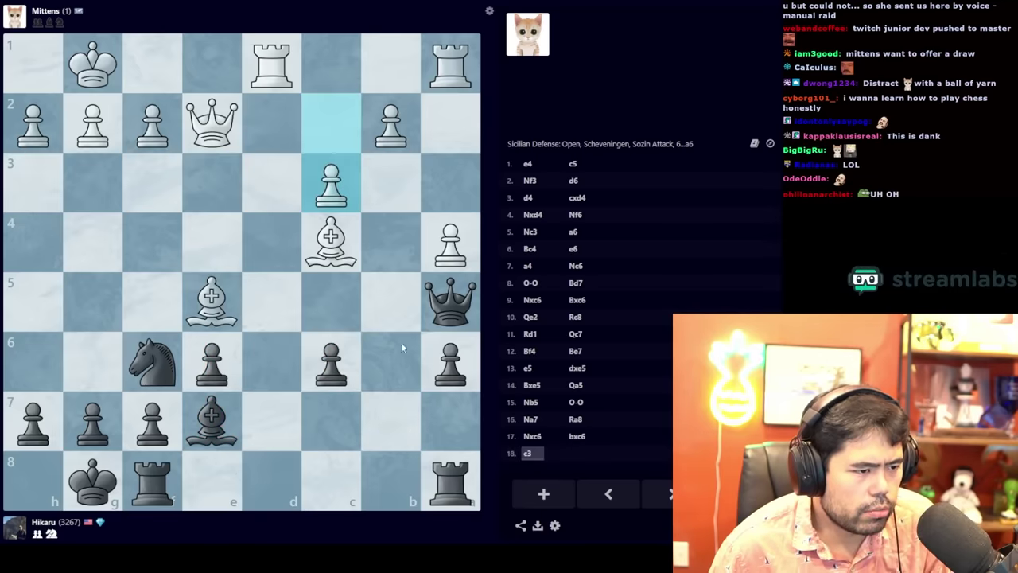
right_click(330, 362)
right_click(450, 362)
right_click(330, 362)
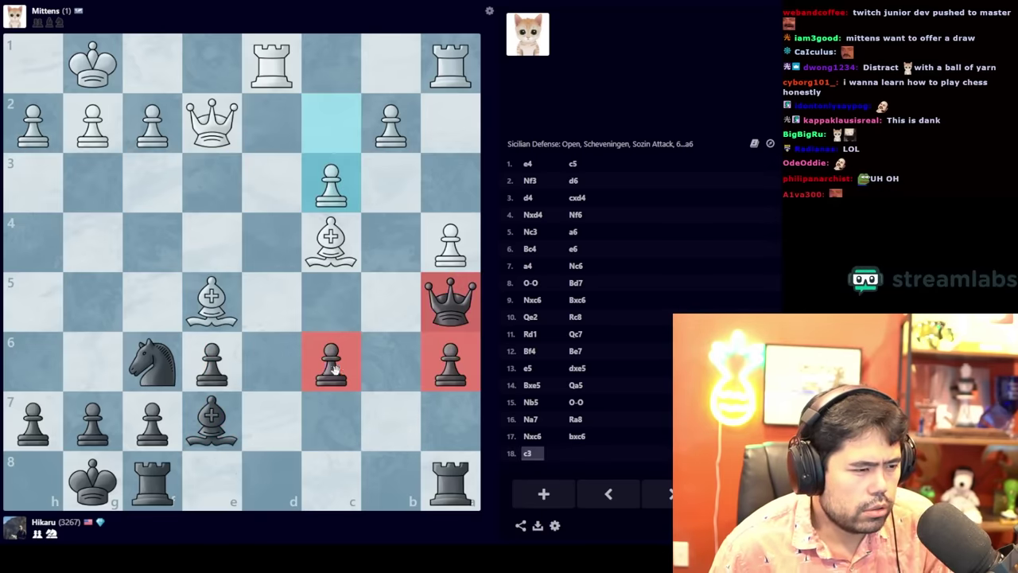
left_click(430, 307)
left_click_drag(449, 303, 390, 361)
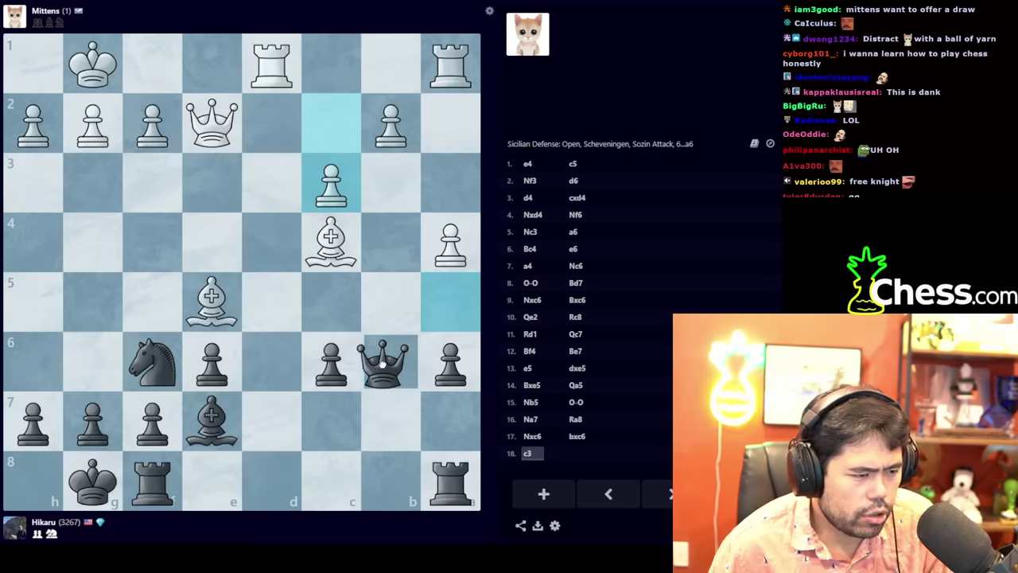
key("Left")
right_click(390, 361)
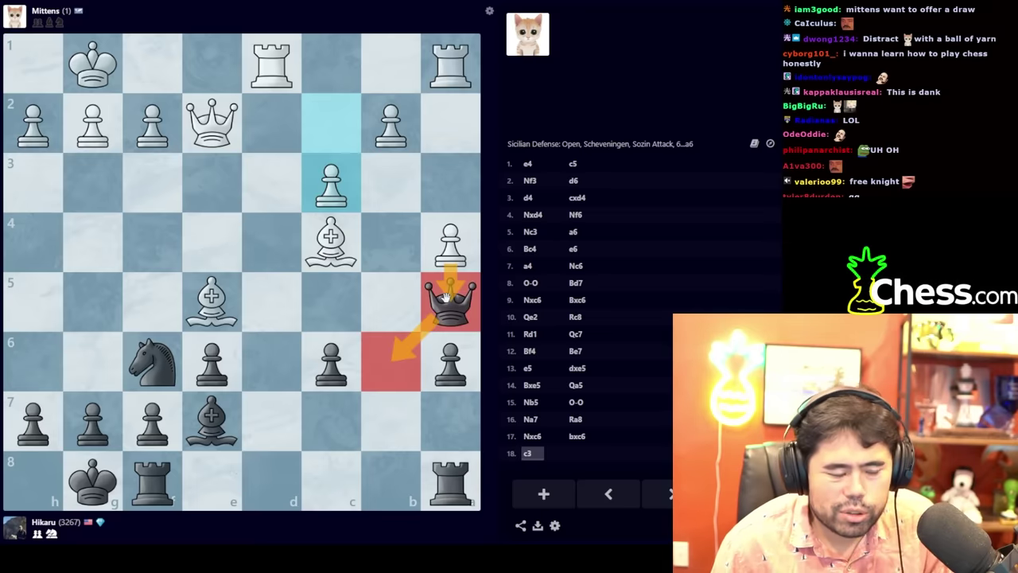
right_click(449, 302)
right_click(390, 242)
right_click_drag(330, 124, 330, 183)
right_click(330, 362)
left_click(330, 362)
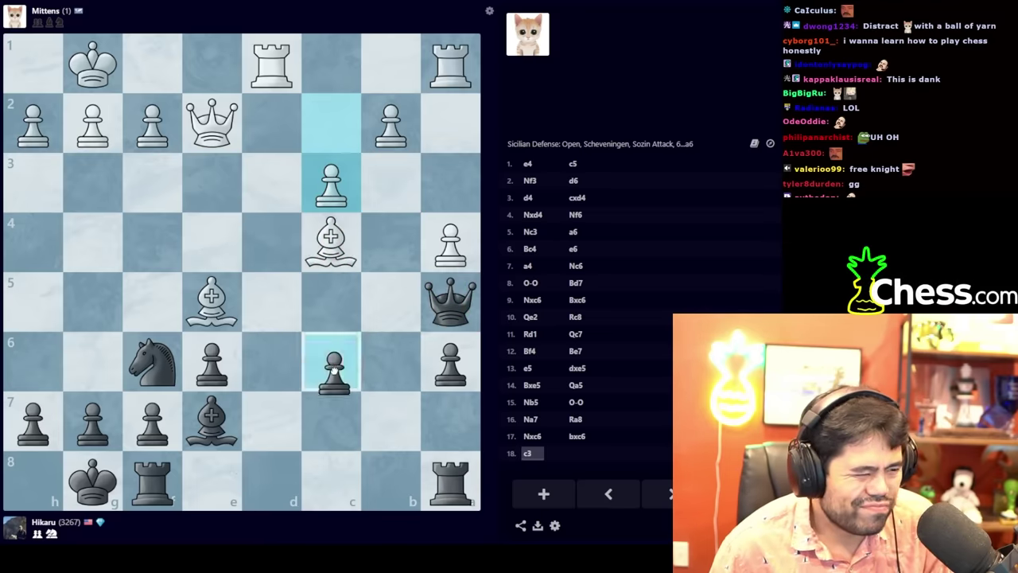
mouse_move(152, 362)
left_mouse_down()
mouse_move(294, 311)
mouse_move(274, 306)
left_mouse_up()
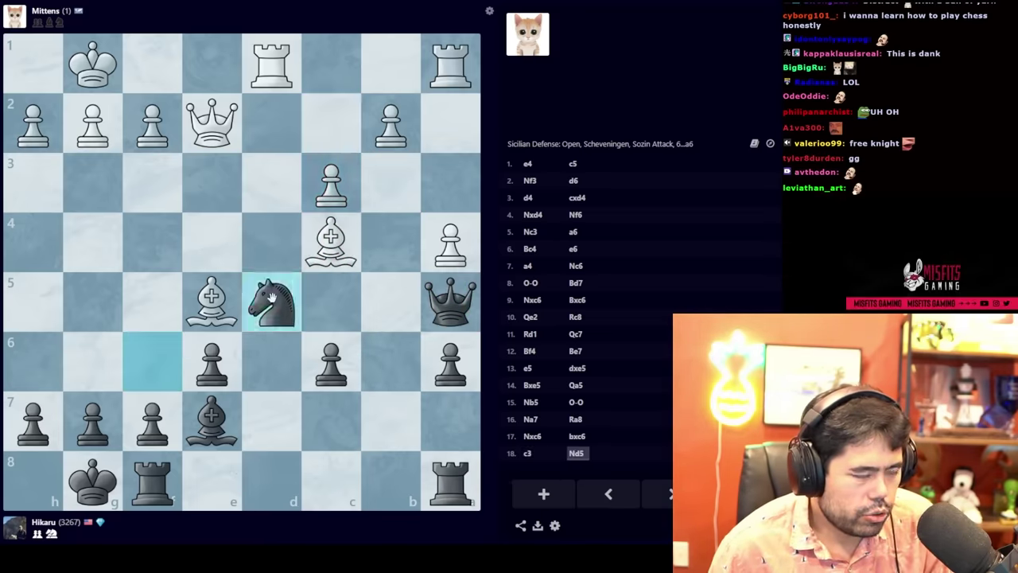
- Mark e6, e7 and c6 and draw a c6-d5 arrow, then retreat the queen to b6
right_click(330, 362)
right_click(210, 421)
right_click(211, 362)
right_click(211, 422)
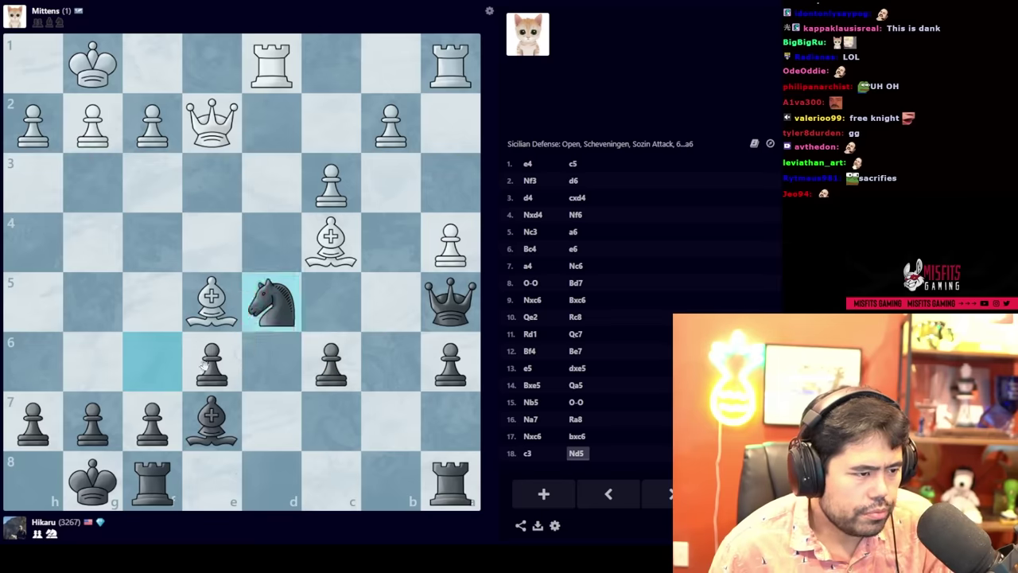
right_click(210, 362)
right_click(274, 302)
right_click(330, 362)
left_click_drag(330, 362, 274, 302)
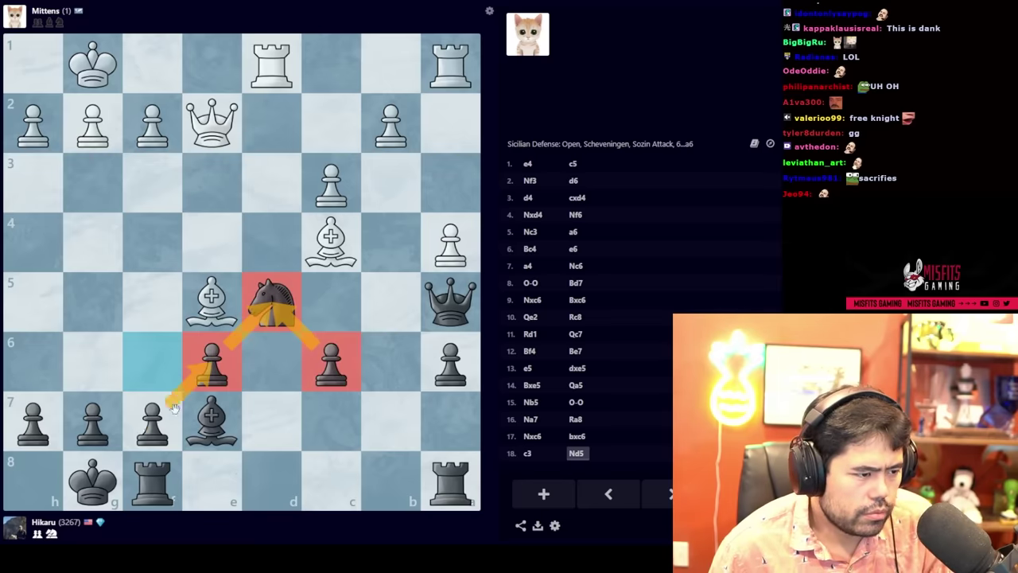
right_click(330, 362)
left_click_drag(449, 302, 389, 356)
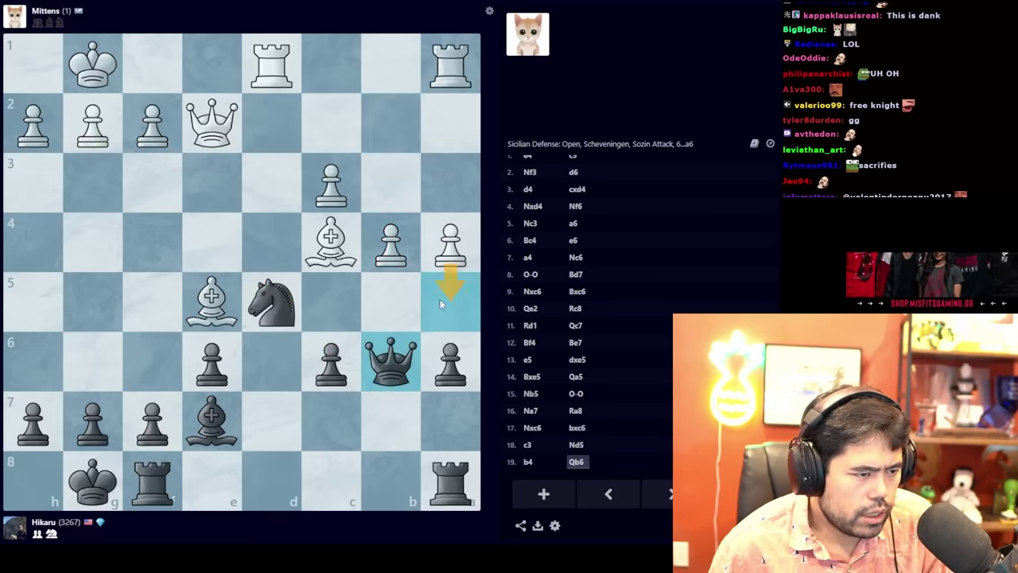
- Draw arrows toward the d5 knight and along the seventh rank, then play Qb7
right_click(450, 302)
left_click_drag(390, 362, 390, 421)
right_click(272, 302)
right_click(331, 362)
right_click(212, 362)
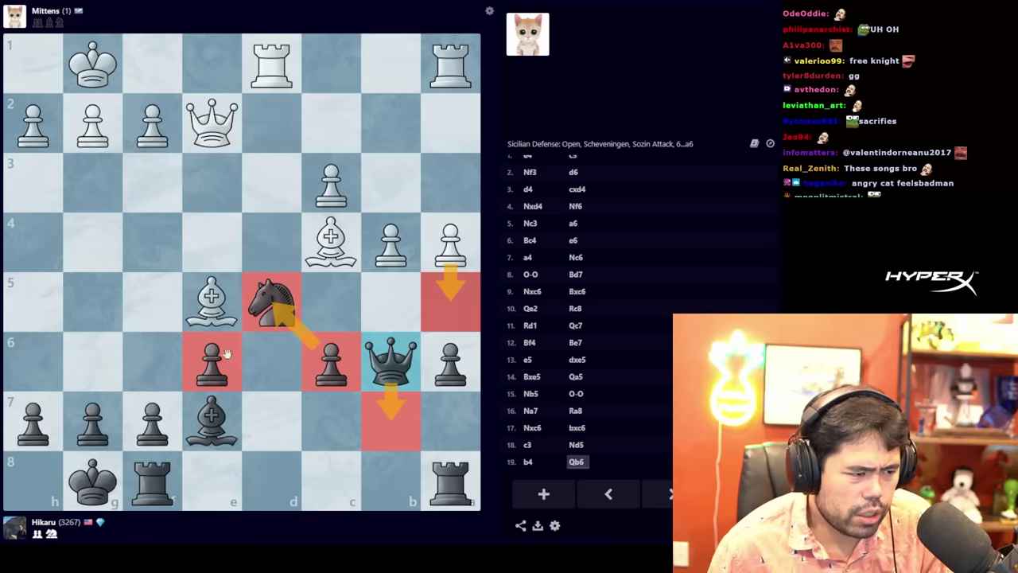
right_click(152, 421)
left_click_drag(151, 422, 258, 310)
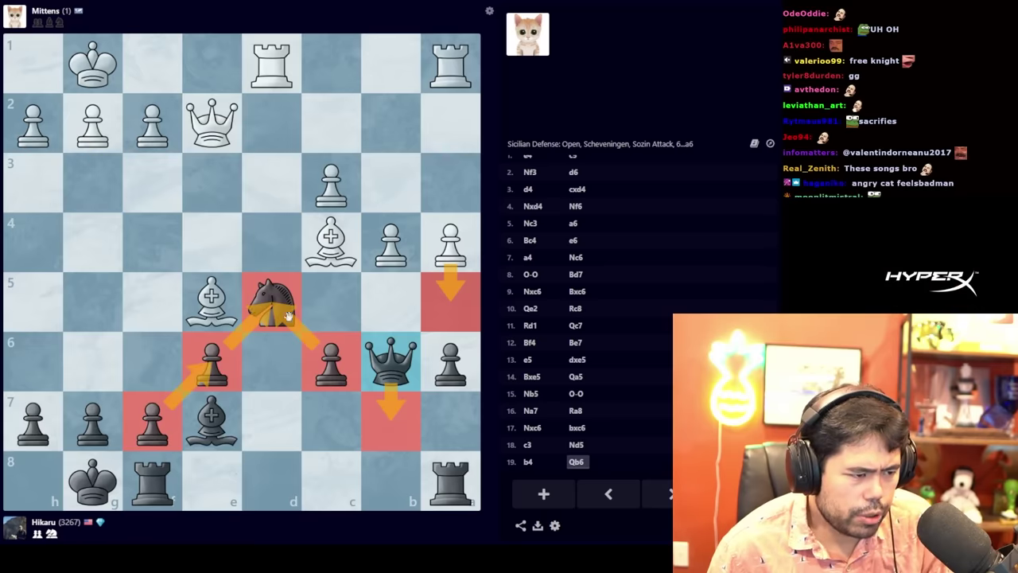
right_click(350, 421)
left_click_drag(390, 361, 390, 421)
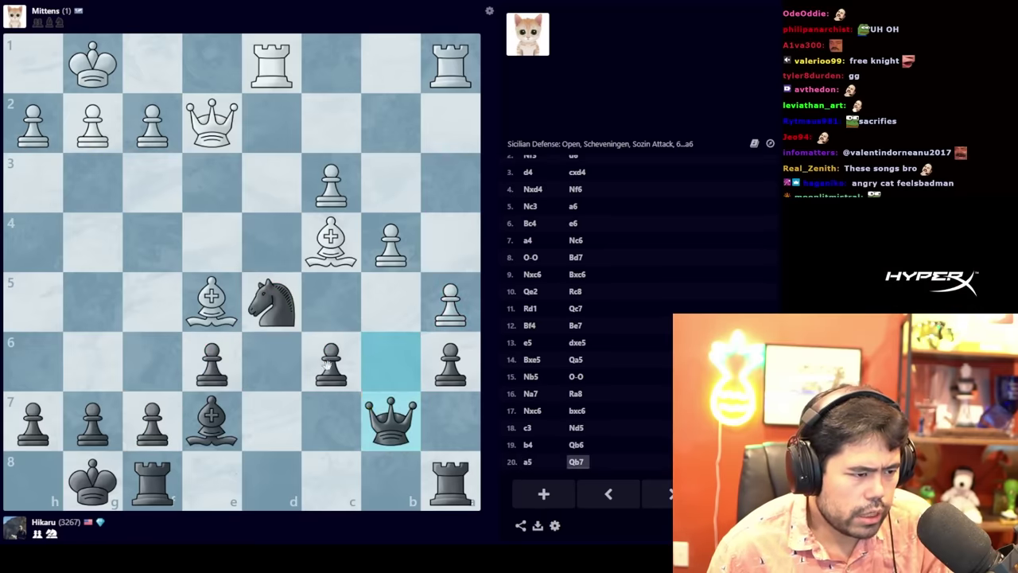
- Mark d5, f7, b7, c6 and e6 and draw arrows from the d5 knight
right_click(272, 303)
mouse_move(272, 302)
left_mouse_down()
mouse_move(366, 406)
mouse_move(175, 406)
left_mouse_up()
right_click(152, 422)
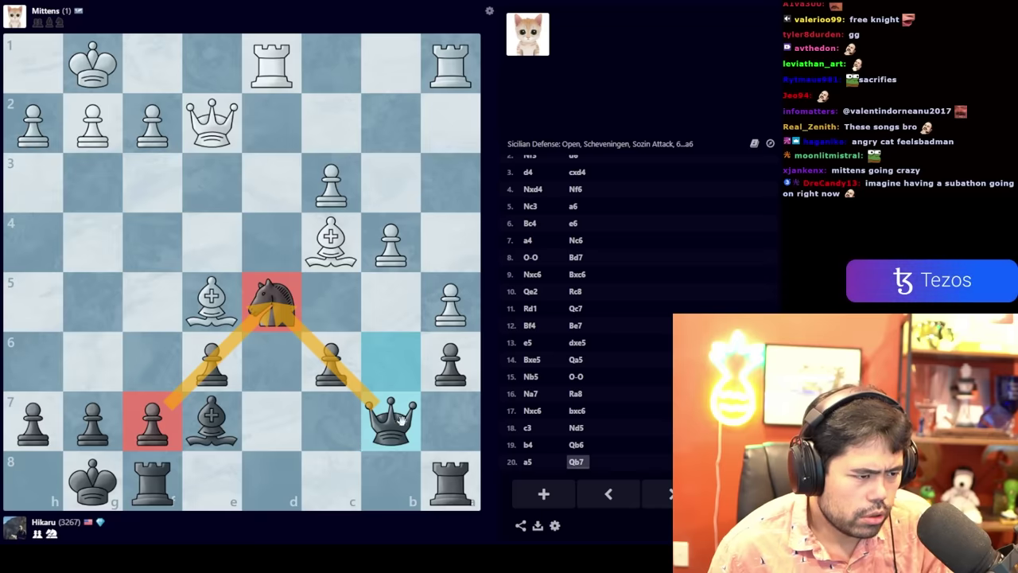
right_click(390, 421)
right_click(331, 361)
right_click(212, 361)
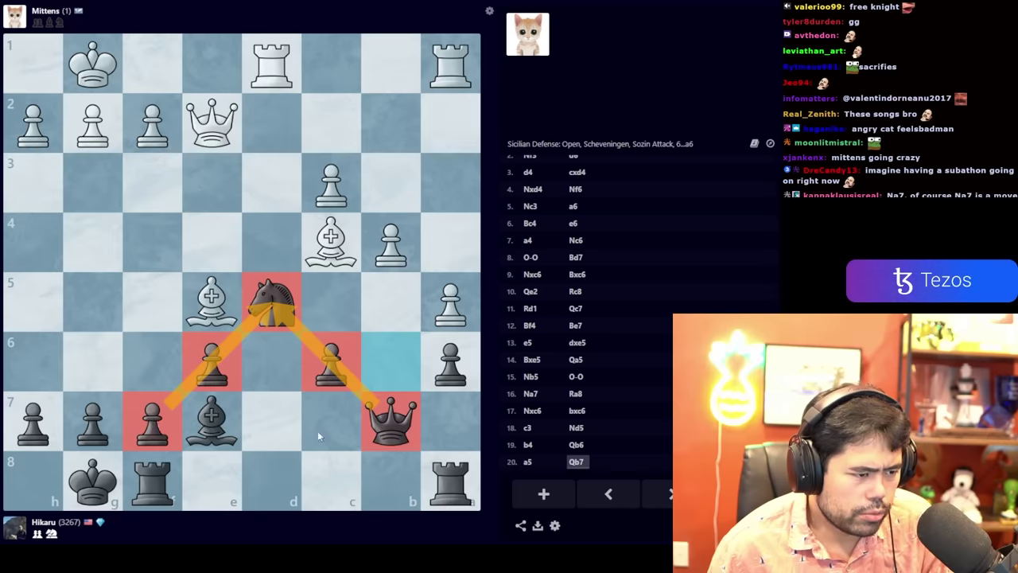
- Mark e6, e7 and f7, sketch White's d3-g3 rook lift, then clear the marks
right_click(211, 362)
right_click(212, 422)
right_click(152, 421)
left_click(153, 489)
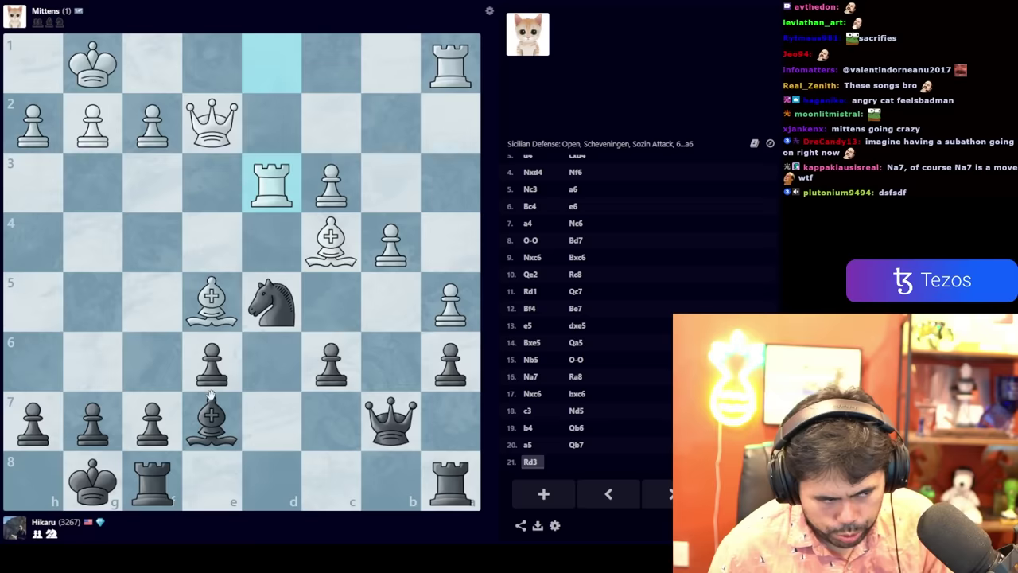
left_click_drag(271, 183, 93, 183)
left_click_drag(271, 183, 93, 183)
right_click(93, 183)
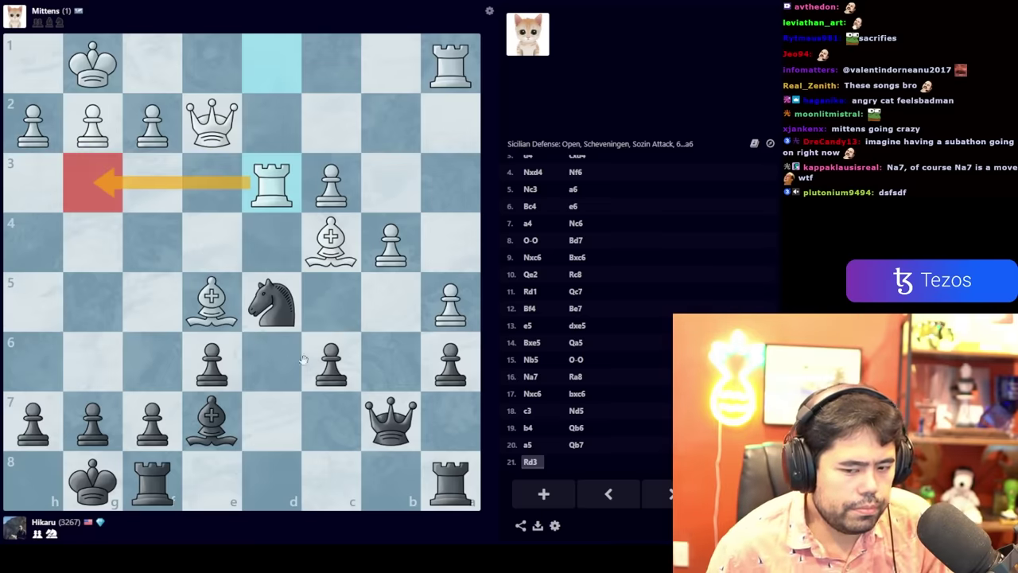
left_click(205, 430)
left_click(296, 423)
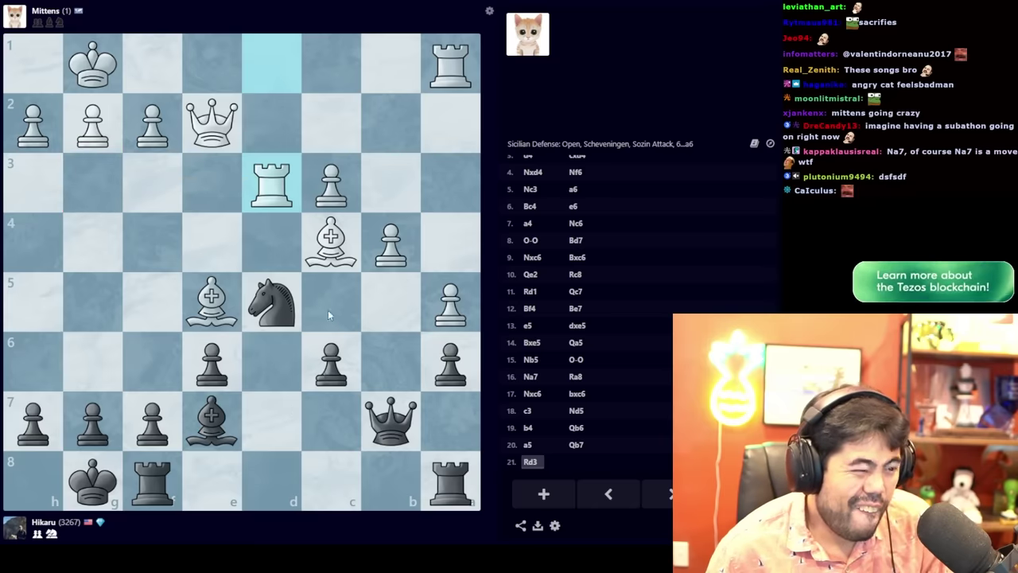
left_click(324, 370)
left_click(326, 367)
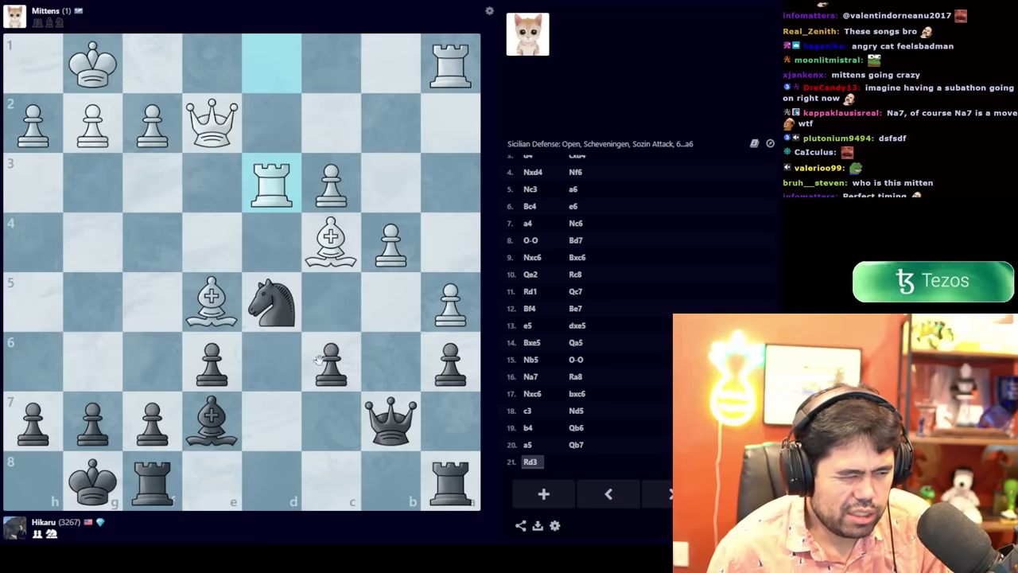
- Mark the d5 knight, nearby pawns, e7 and f7, then play Rfe8
right_click(331, 303)
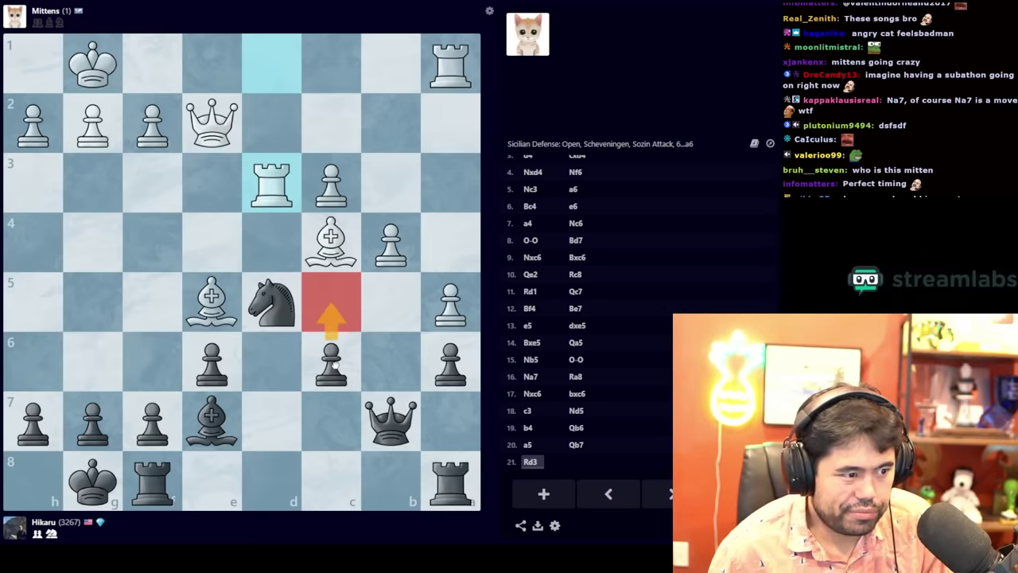
right_click(272, 302)
right_click(327, 362)
right_click(208, 361)
right_click(211, 421)
right_click(163, 425)
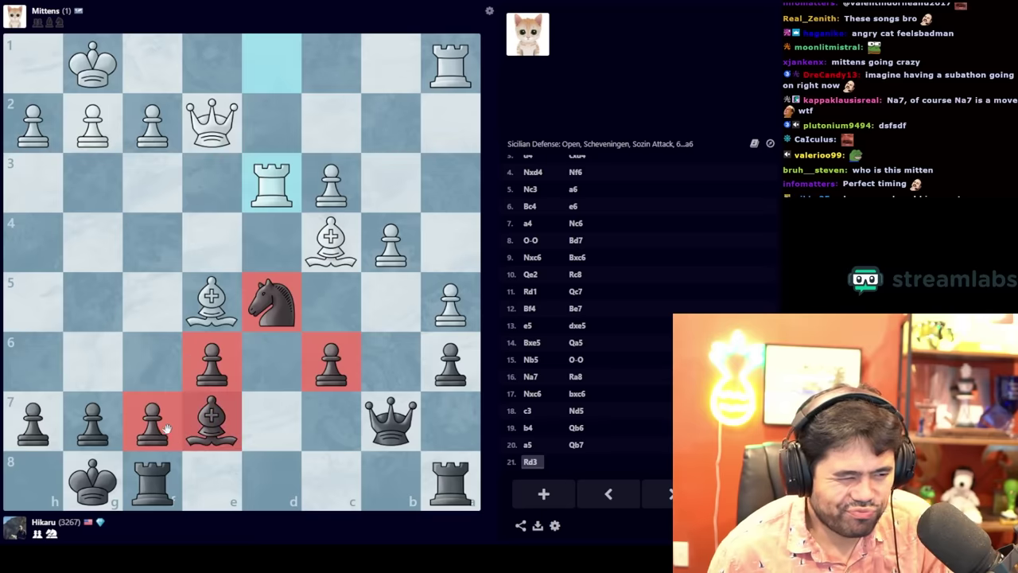
left_click(165, 429)
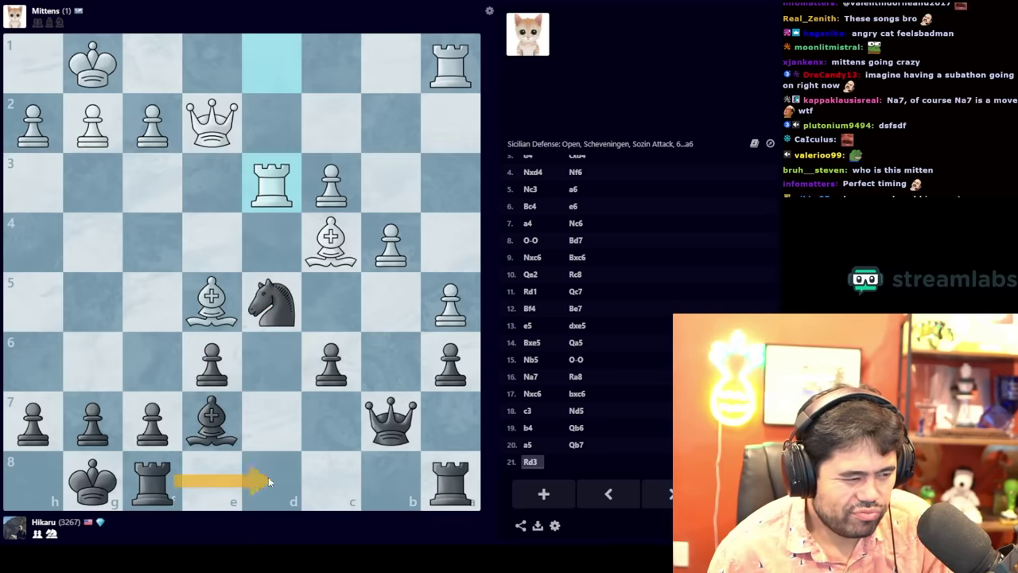
left_click(238, 480)
right_click(152, 361)
right_click(198, 418)
left_click(188, 420)
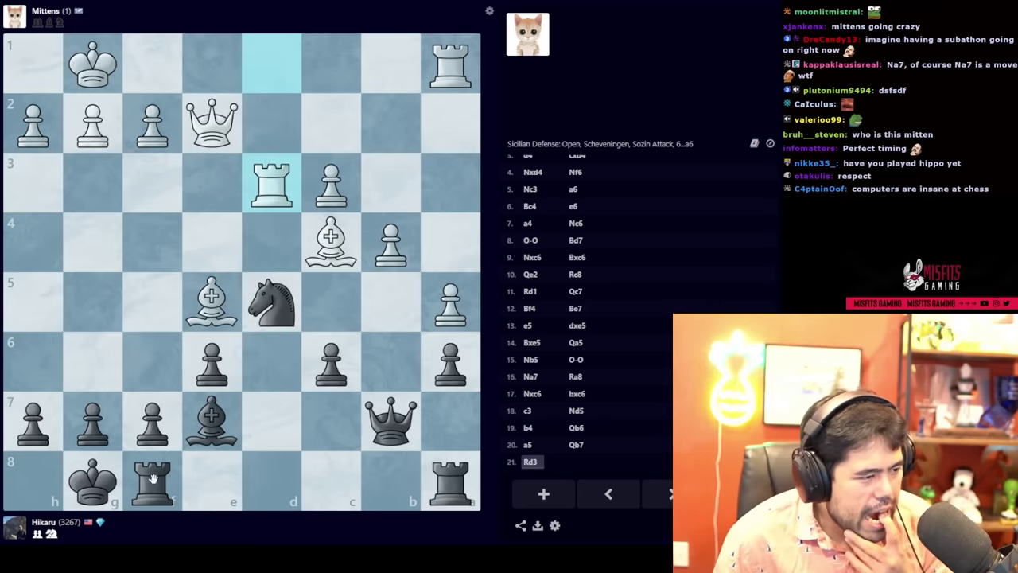
left_click_drag(153, 477, 212, 481)
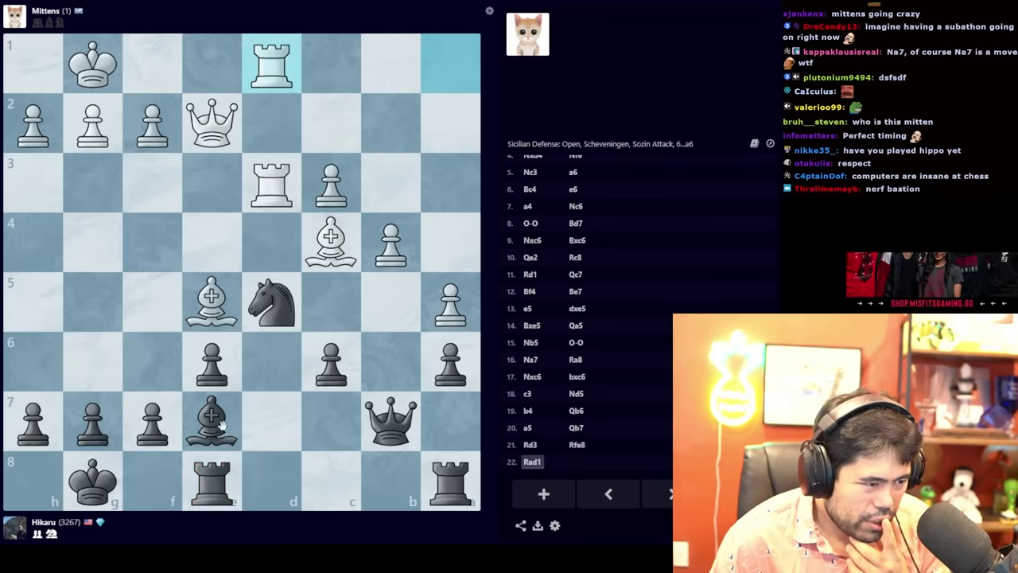
- Mark routes toward f6, then play 22...Bf6 to offer the bishop trade
mouse_move(211, 412)
left_mouse_down()
mouse_move(156, 368)
mouse_move(211, 414)
left_mouse_up()
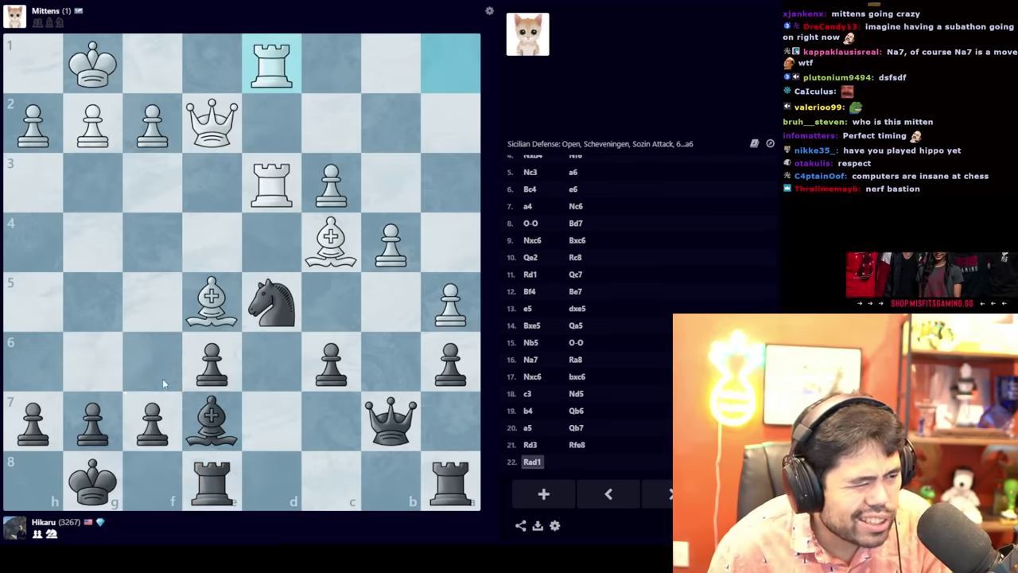
right_click(271, 302)
right_click(211, 362)
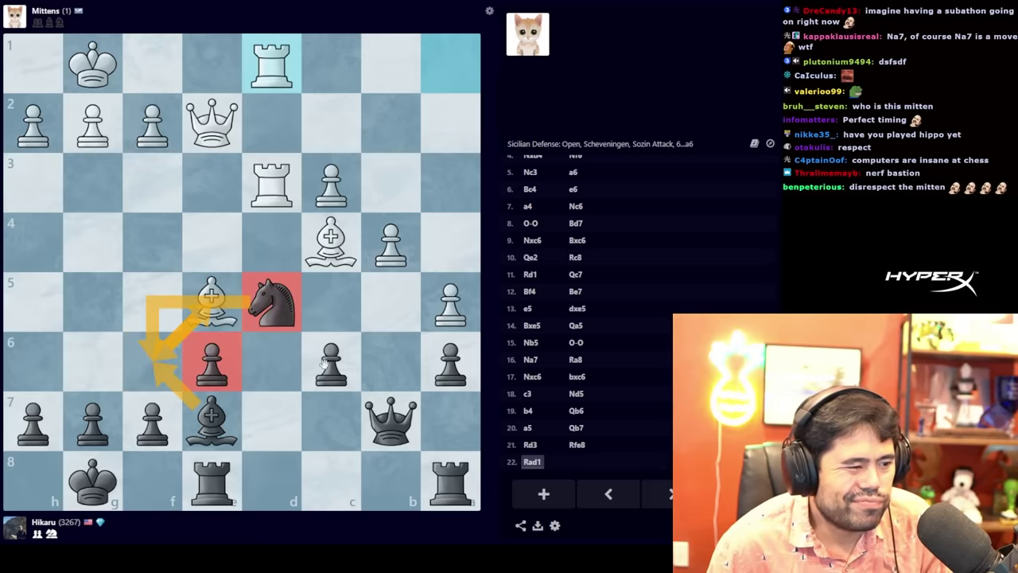
right_click(330, 362)
left_click(211, 418)
left_click_drag(212, 418, 151, 364)
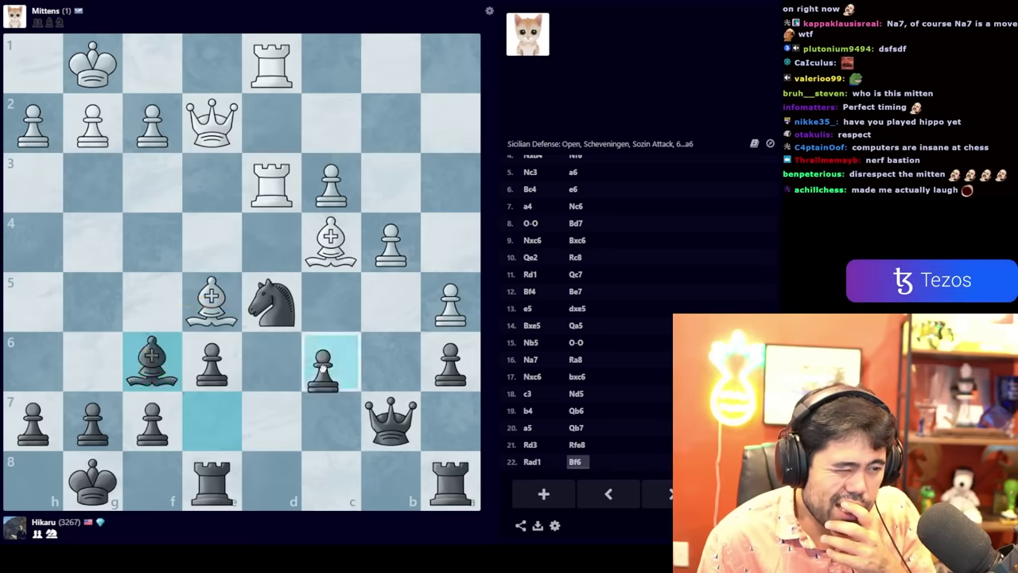
- Recapture 23...Nxf6 and mark the squares around the d5 outpost
mouse_move(271, 300)
left_mouse_down()
mouse_move(151, 358)
mouse_move(270, 302)
left_mouse_up()
right_click(270, 302)
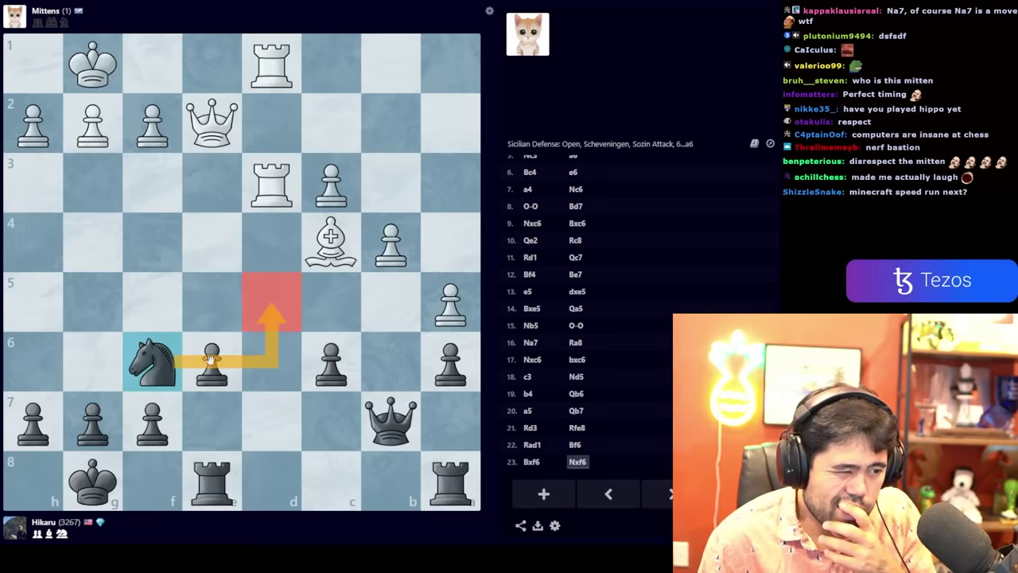
right_click(211, 362)
right_click(330, 362)
right_click(151, 362)
right_click(151, 422)
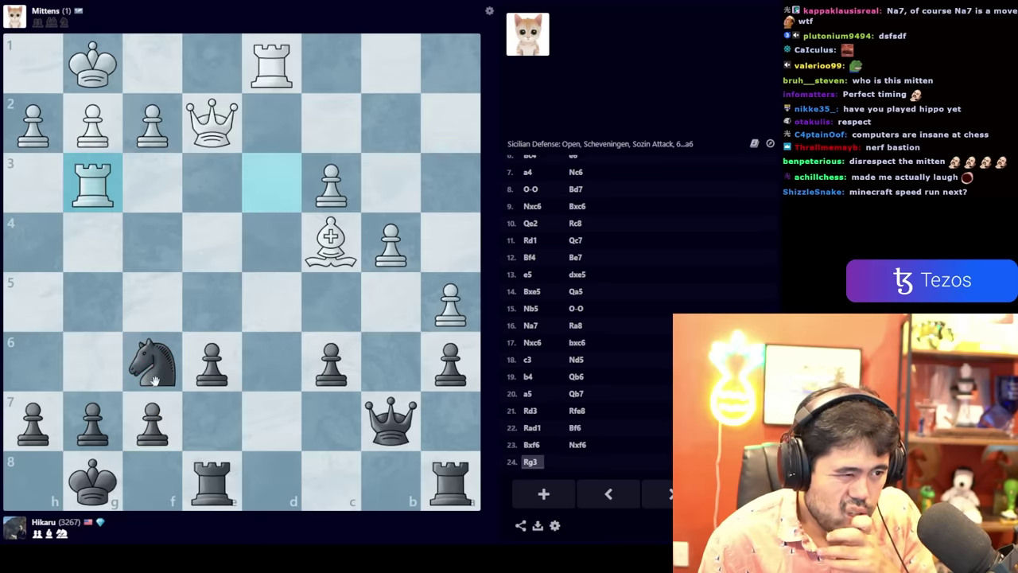
- Return the knight to d5 with 24...Nd5 and mark its defenders
left_click_drag(155, 369, 271, 306)
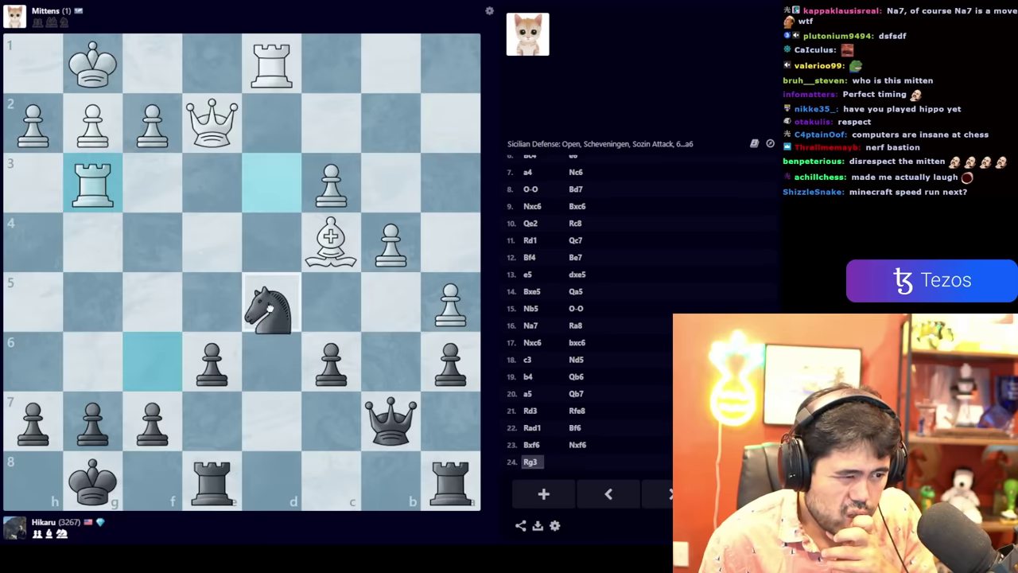
right_click(271, 303)
right_click(330, 361)
right_click(211, 361)
right_click(151, 422)
right_click(91, 421)
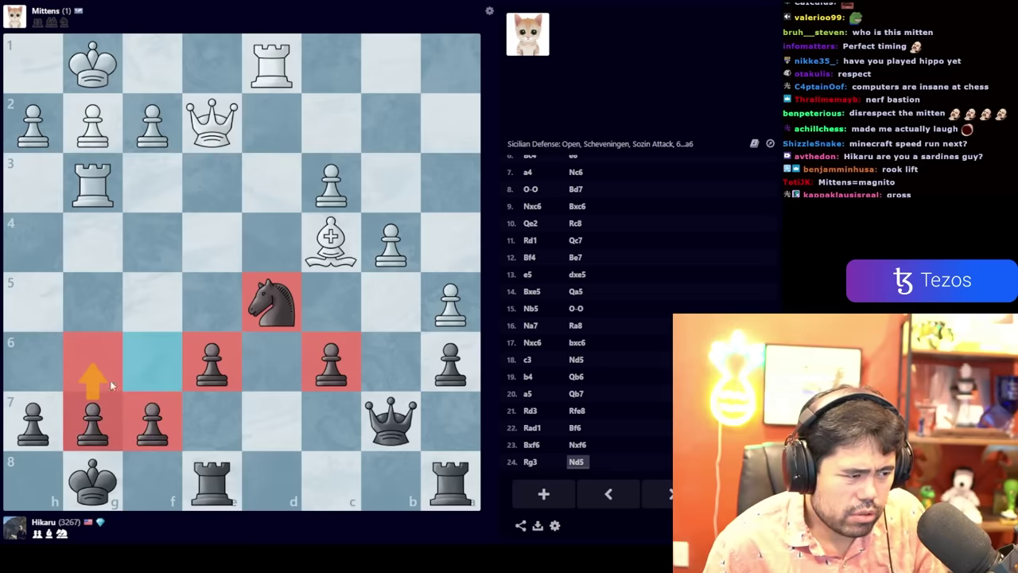
right_click(211, 362)
- Mark the e6, d5 and kingside squares, then play the e8 rook to d8
right_click(271, 302)
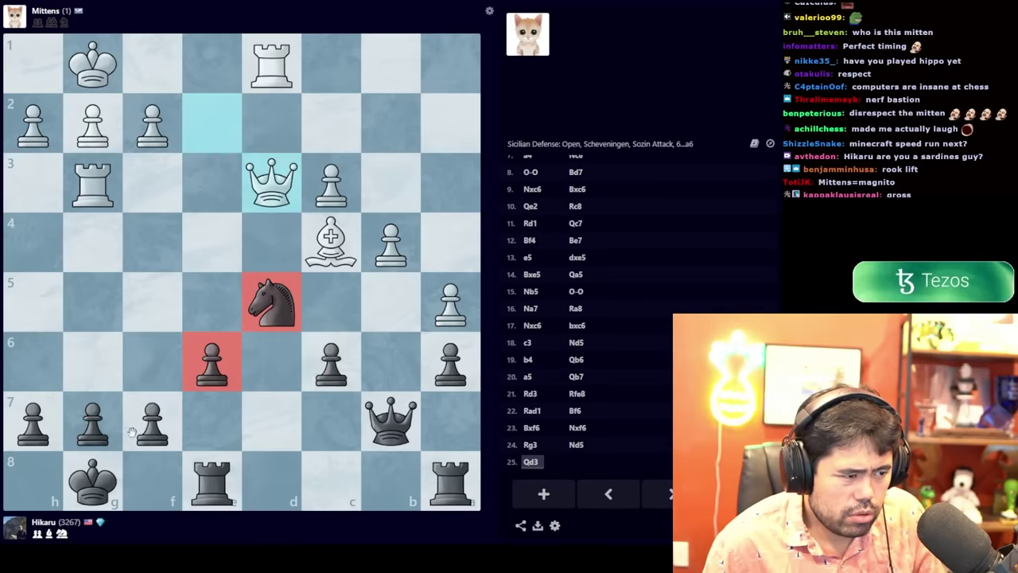
right_click(151, 422)
right_click(91, 421)
right_click(330, 359)
right_click(270, 302)
right_click(91, 362)
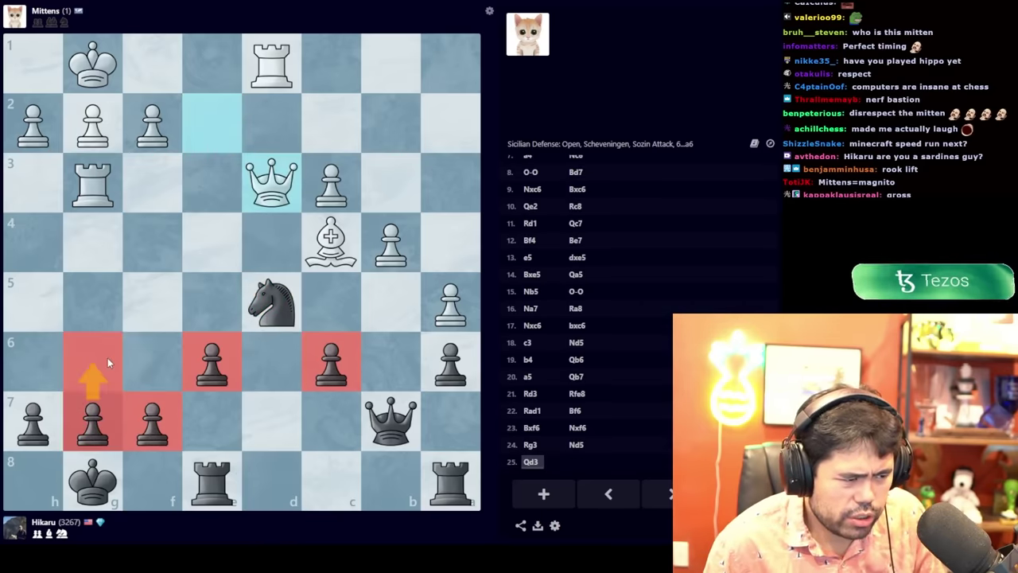
left_click(270, 481)
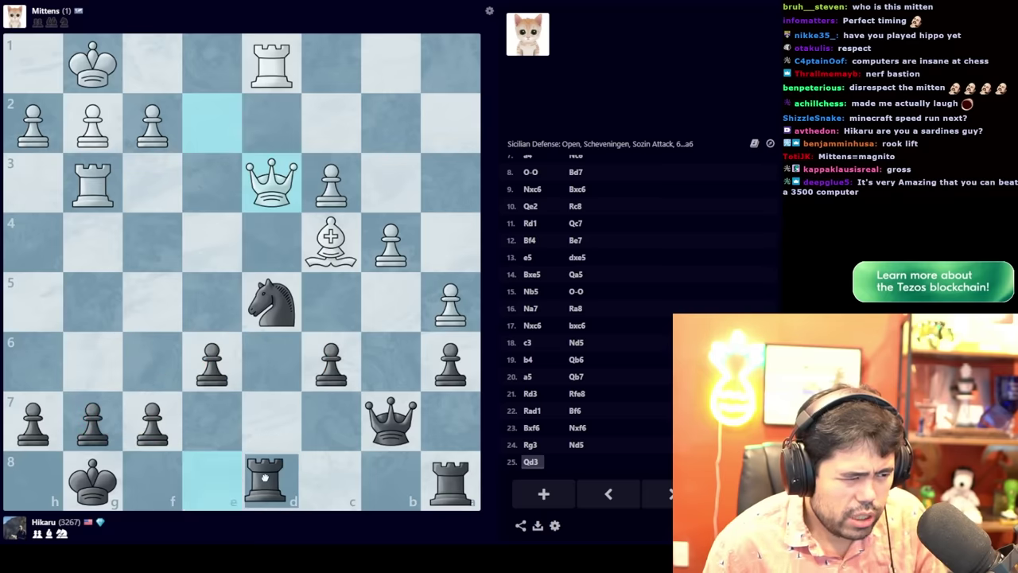
left_click_drag(210, 481, 270, 477)
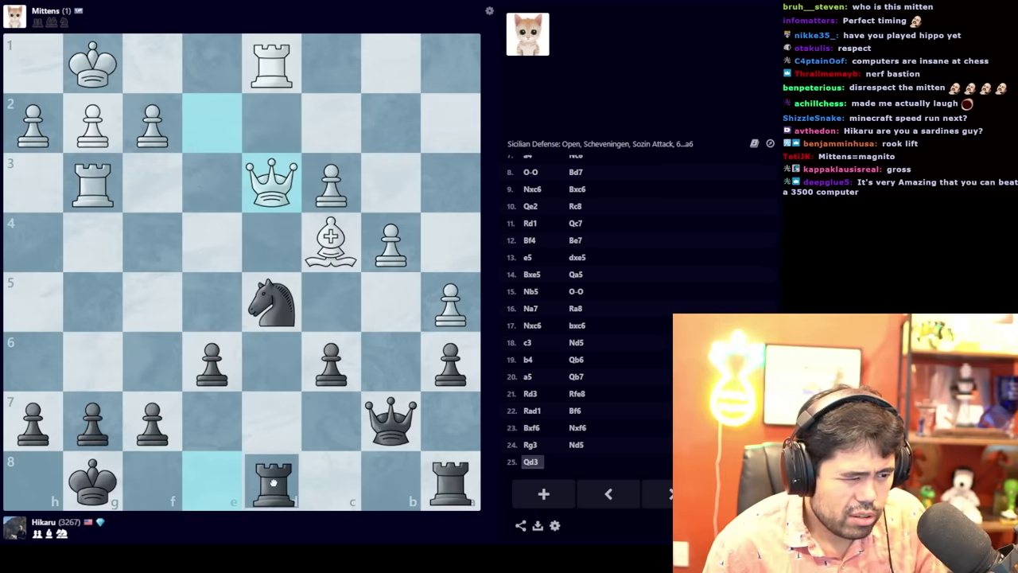
- Mark the squares around the d5 knight and sketch the g7-g6 advance
right_click(272, 302)
right_click(331, 362)
right_click(450, 362)
right_click(450, 302)
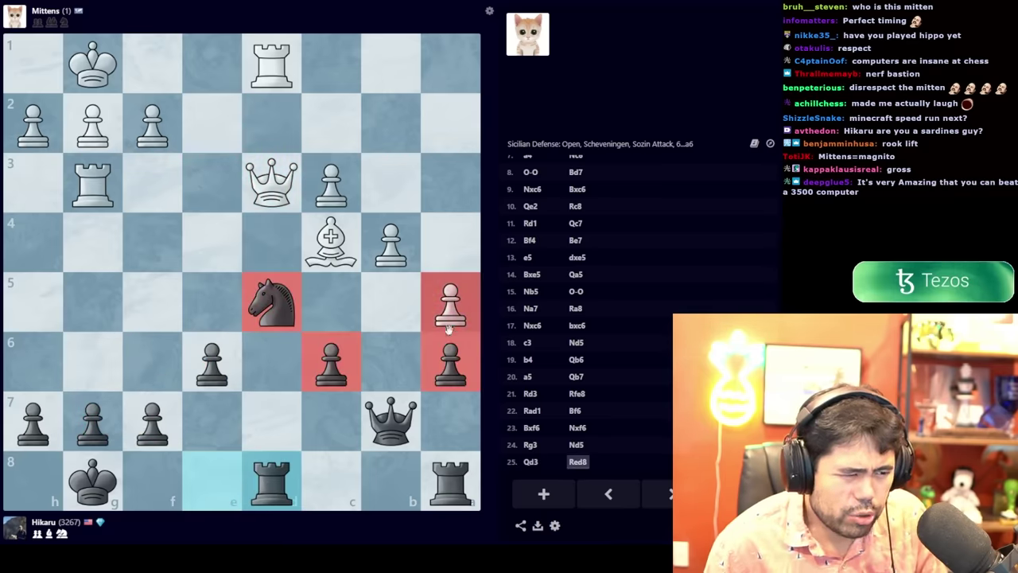
right_click(153, 362)
right_click(153, 420)
right_click(211, 362)
right_click(93, 420)
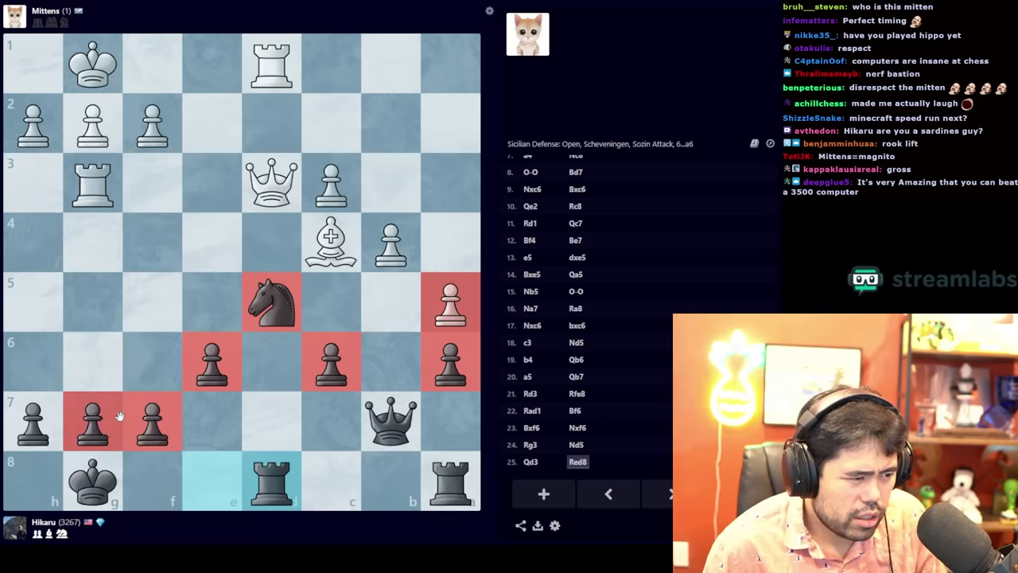
right_click(96, 358)
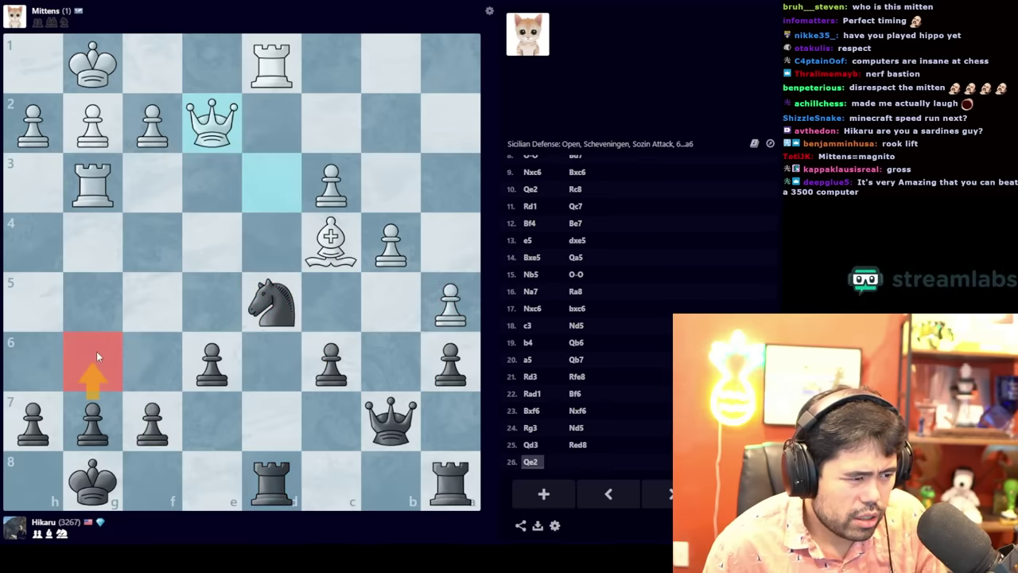
- Sketch knight routes from d5 to e4 and f4 with arrows, then clear them
left_click_drag(272, 306, 211, 243)
left_click(283, 316)
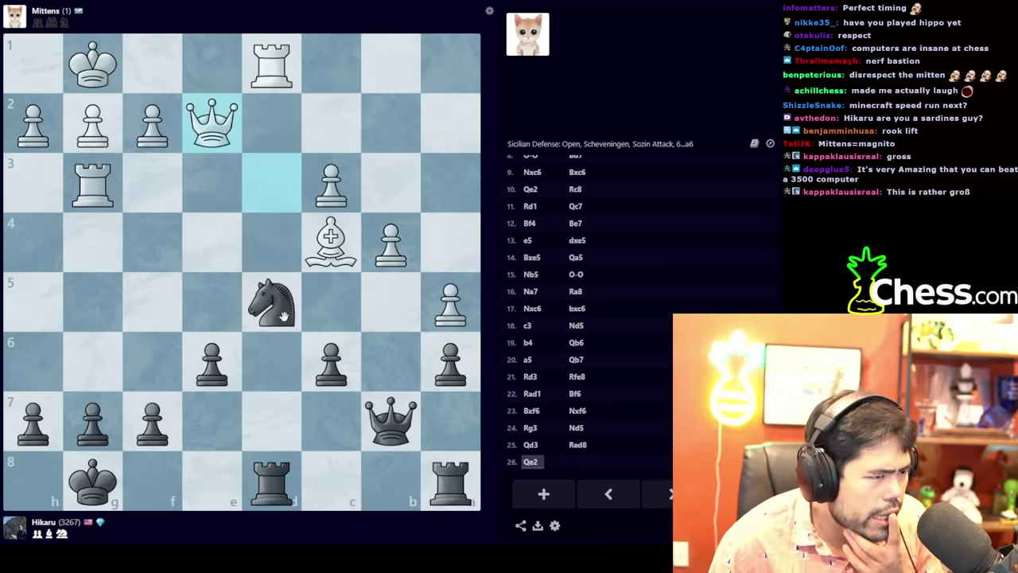
left_click_drag(272, 306, 153, 242)
right_click(153, 243)
right_click(272, 302)
left_click(318, 354)
right_click(272, 302)
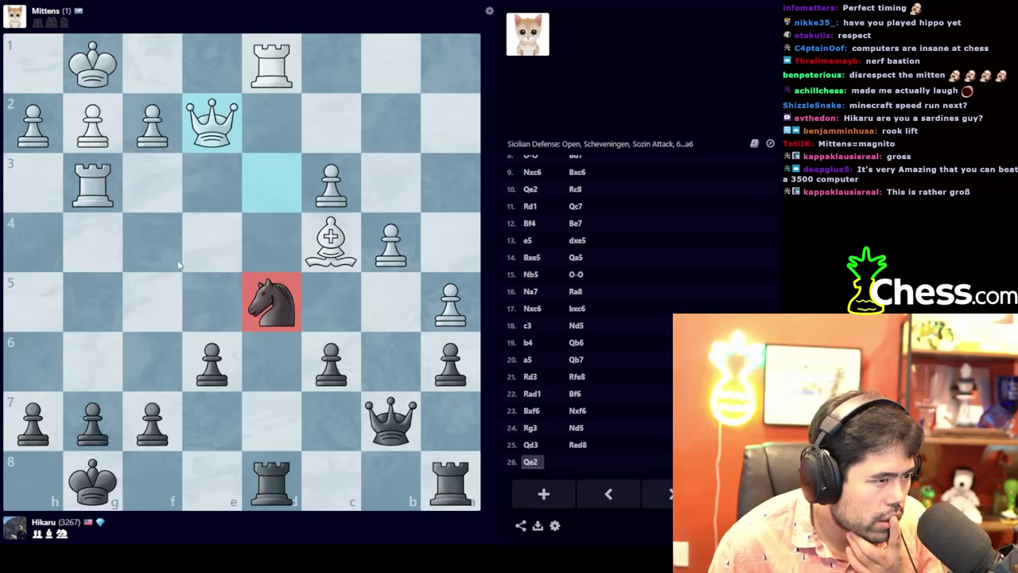
left_click_drag(272, 302, 153, 242)
right_click(153, 242)
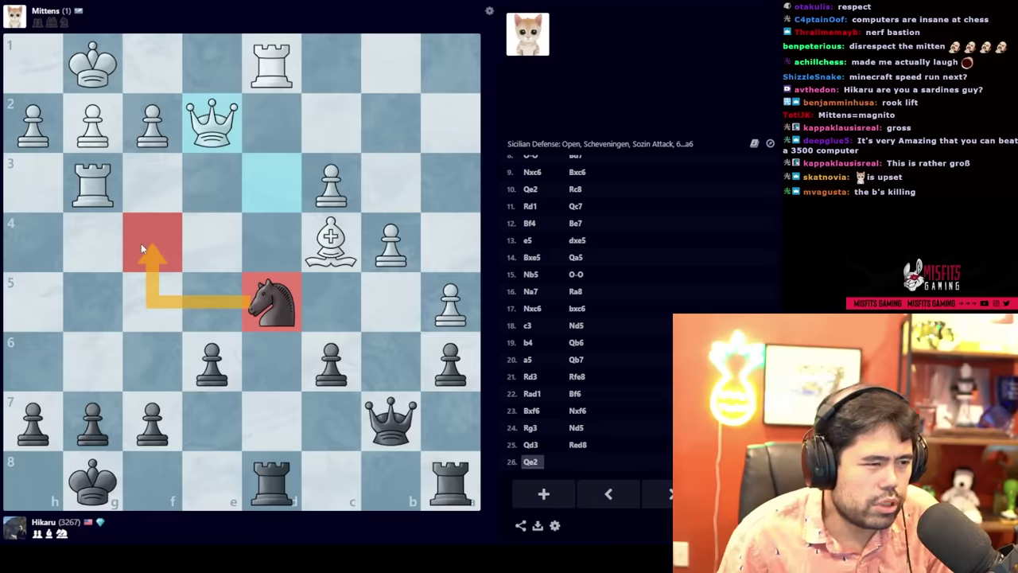
left_click(276, 308)
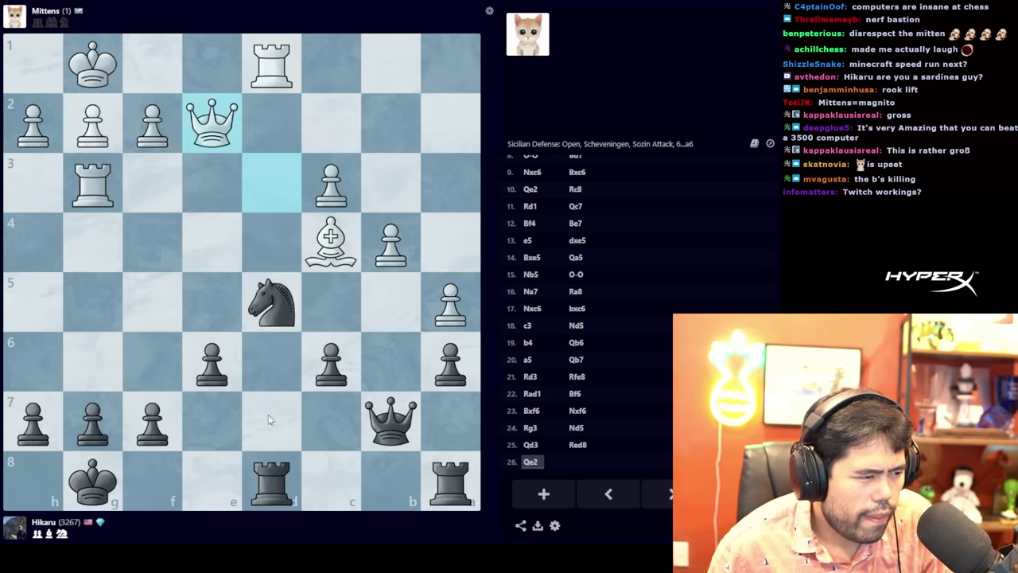
- Mark the f6, d8, g7 and route squares, then jump the knight from d5 to f4
right_click(213, 361)
right_click(272, 480)
right_click(152, 421)
left_click(167, 256)
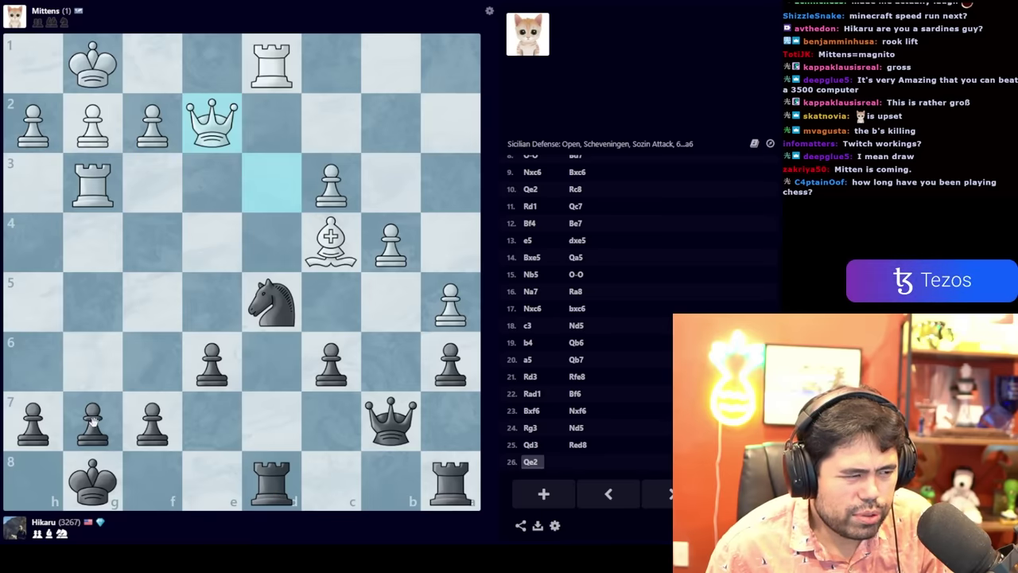
right_click(166, 256)
right_click(272, 302)
right_click(209, 364)
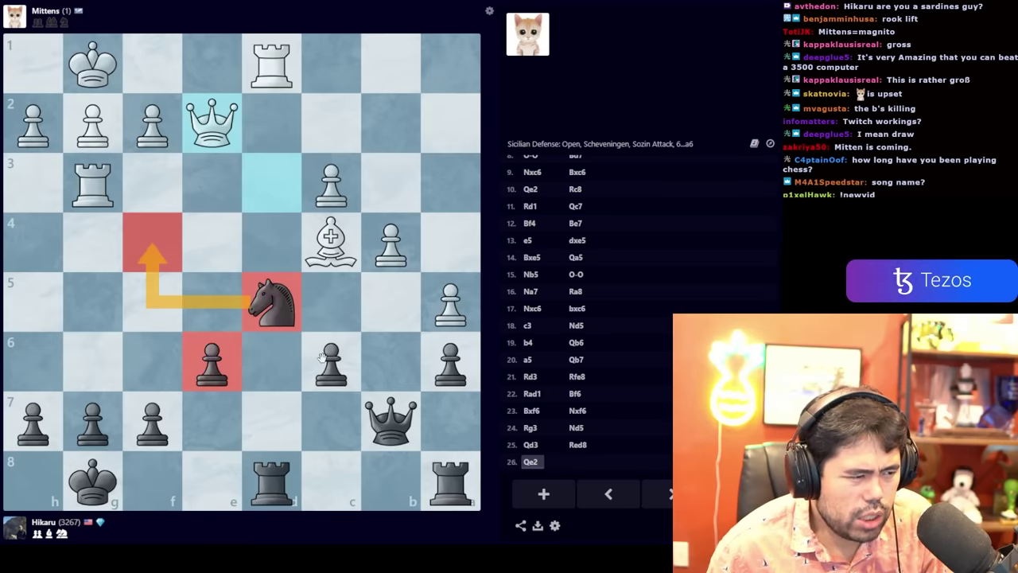
right_click(324, 357)
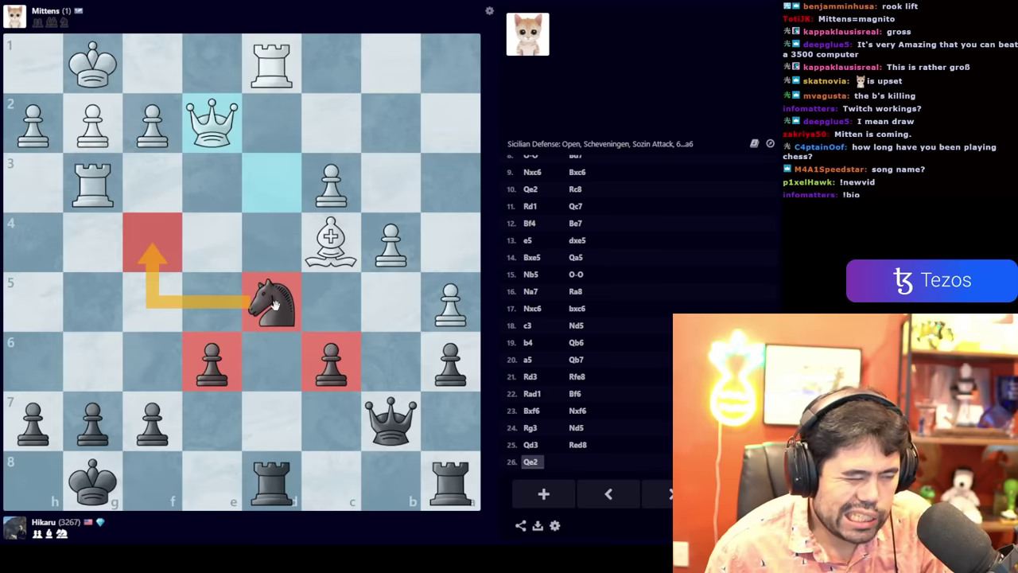
left_click_drag(272, 305, 259, 300)
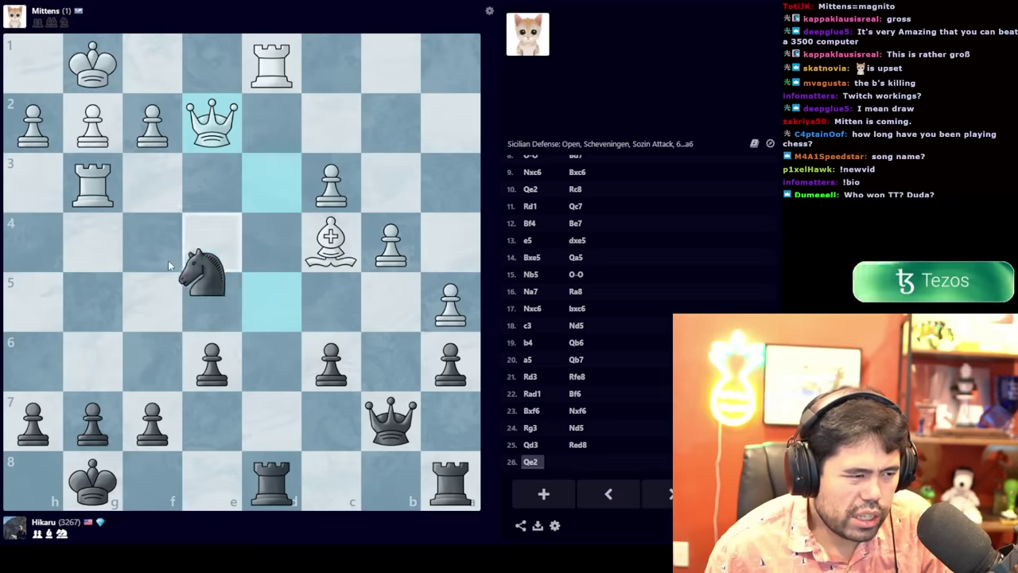
left_click_drag(258, 301, 153, 241)
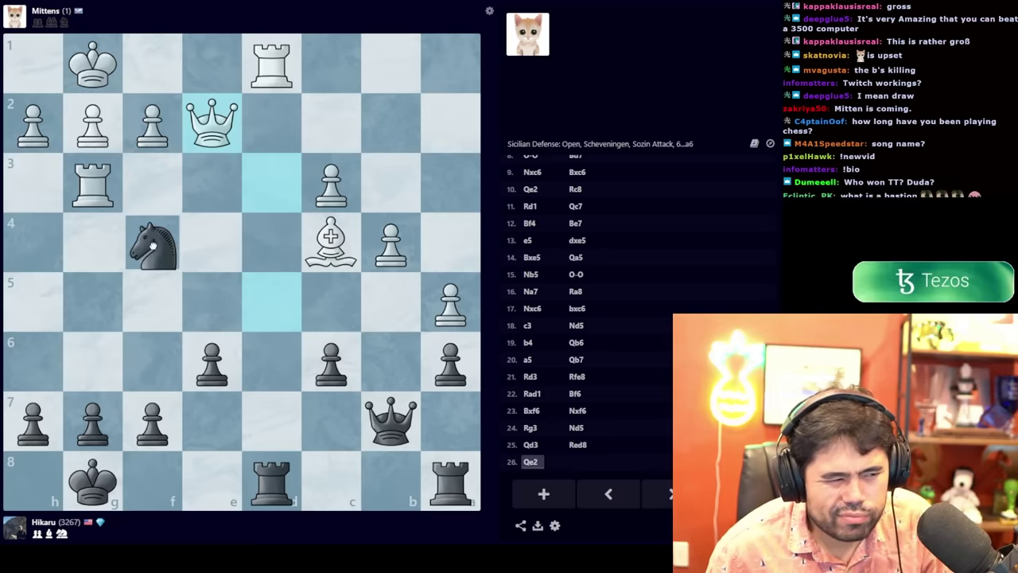
right_click(153, 241)
right_click(330, 362)
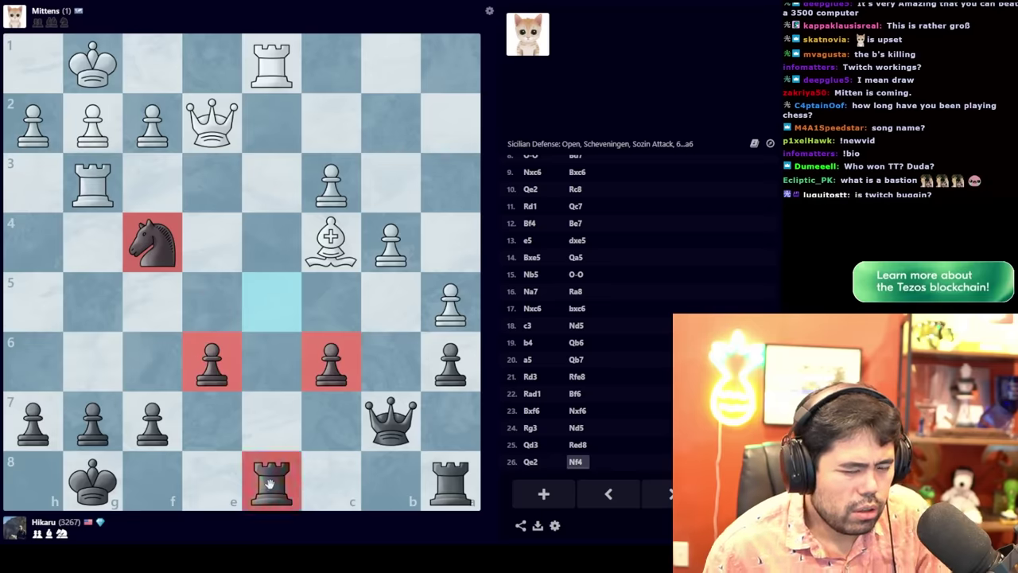
- Recapture on d8 with the rook and reroute the knight from f4 to g6
left_click_drag(450, 482, 272, 481)
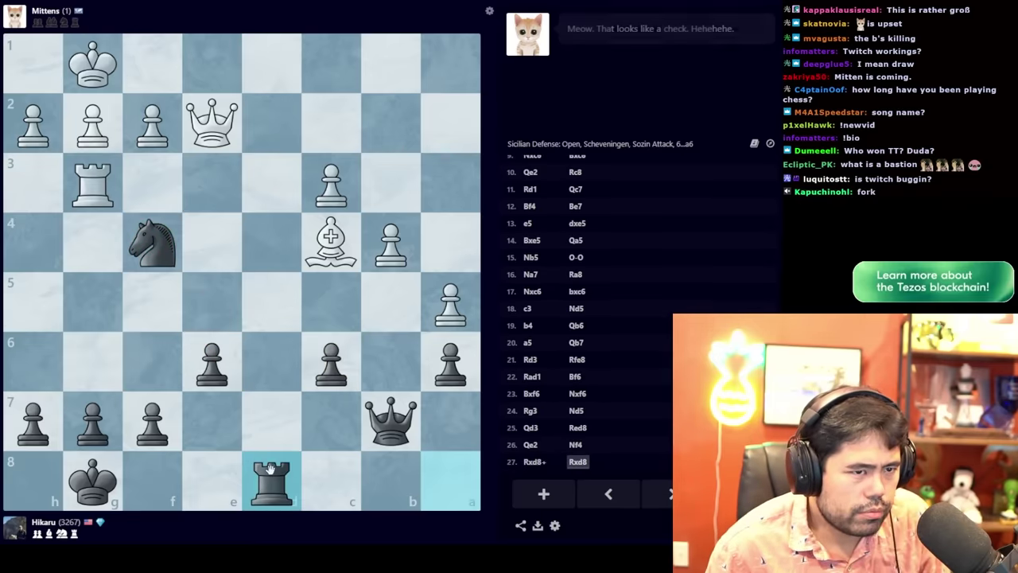
right_click(212, 124)
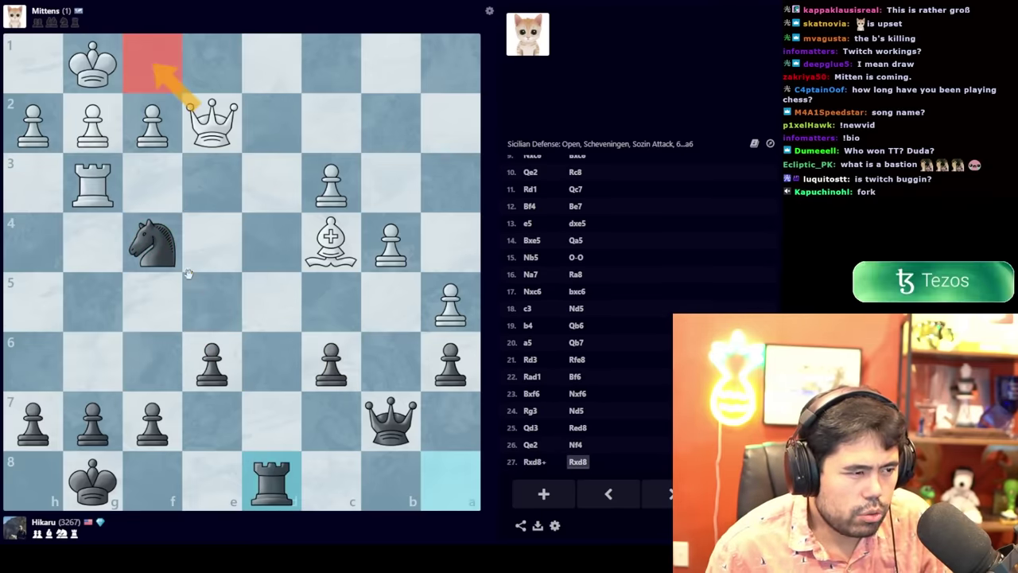
right_click(271, 302)
left_click_drag(153, 241, 94, 358)
right_click(94, 357)
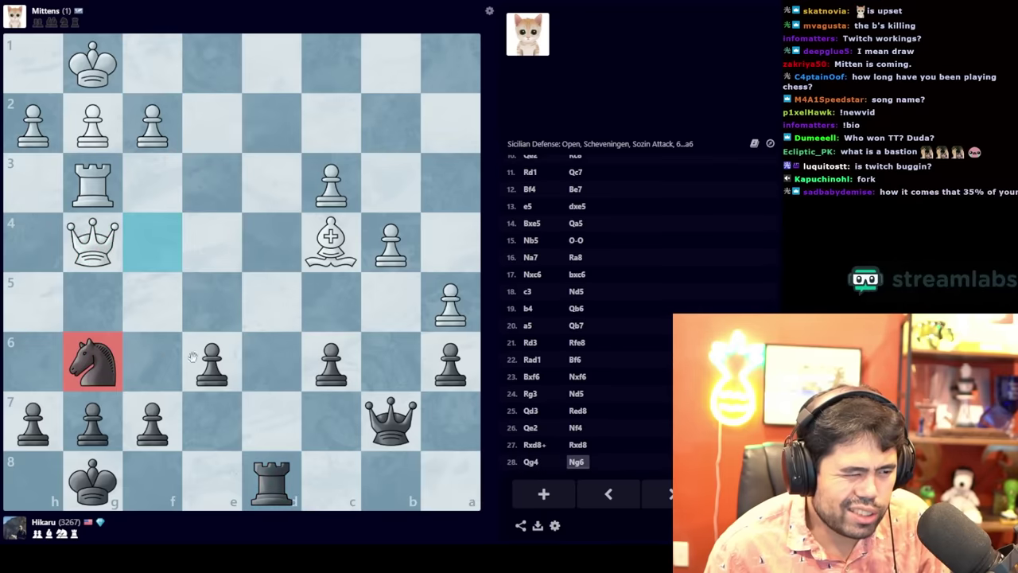
right_click(212, 362)
right_click(271, 361)
right_click(94, 358)
right_click(212, 362)
right_click(153, 422)
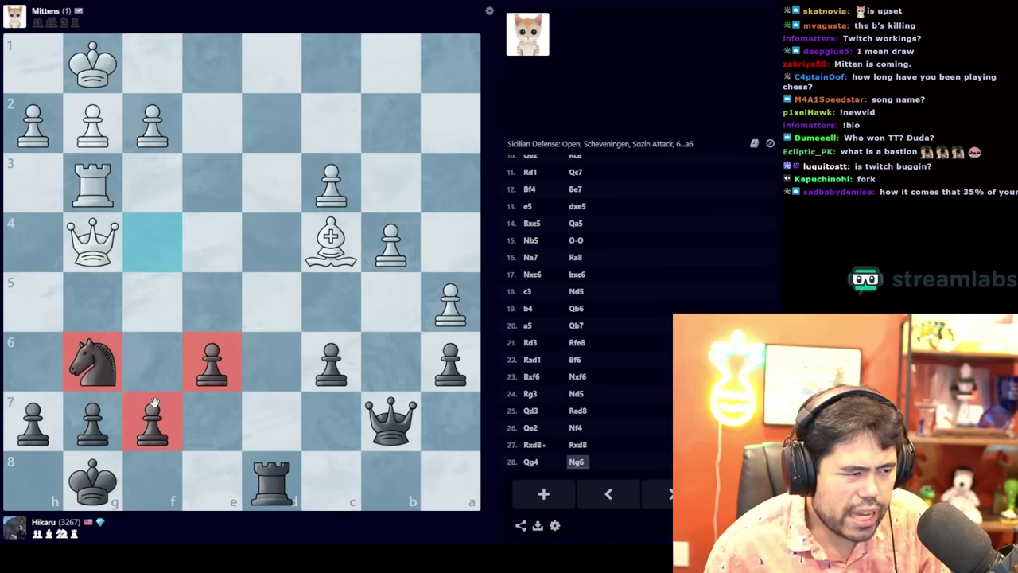
right_click(94, 358)
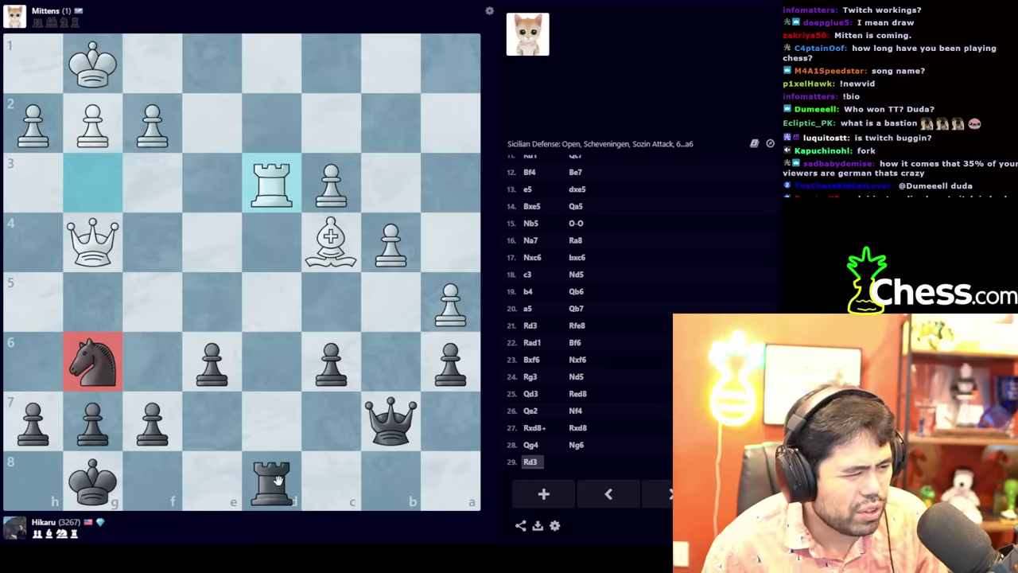
- Mark c6, e6, d8, g6, g7 and other squares around Black's king
right_click(331, 362)
right_click(211, 362)
right_click(272, 477)
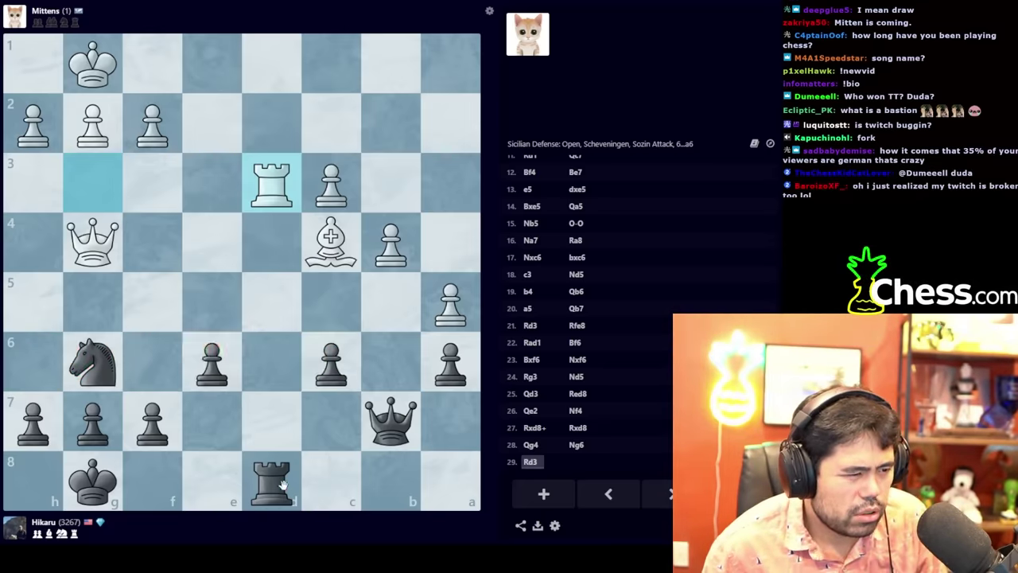
right_click(211, 362)
right_click(272, 477)
right_click(94, 421)
right_click(94, 422)
right_click(94, 361)
right_click(94, 421)
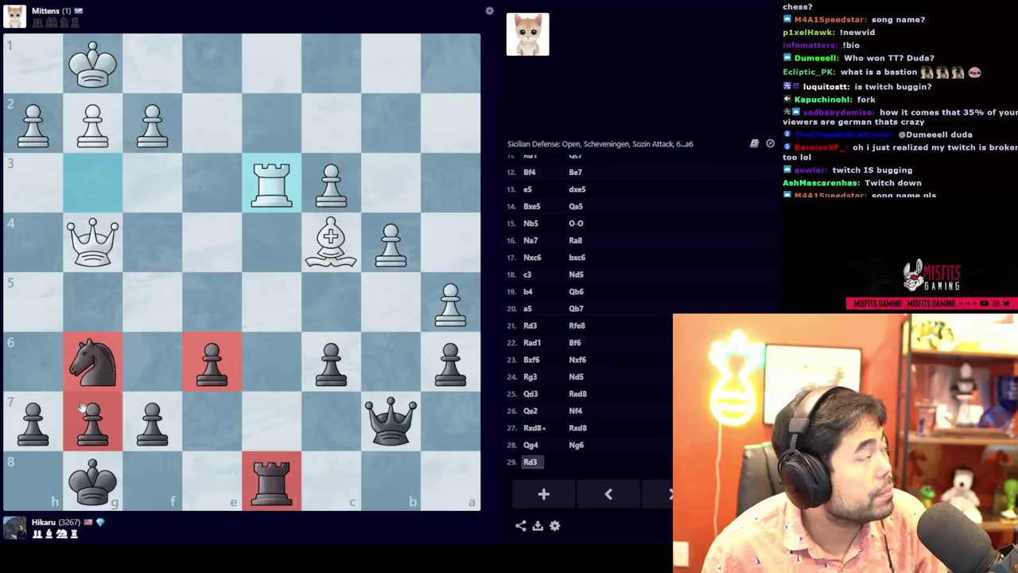
right_click(152, 421)
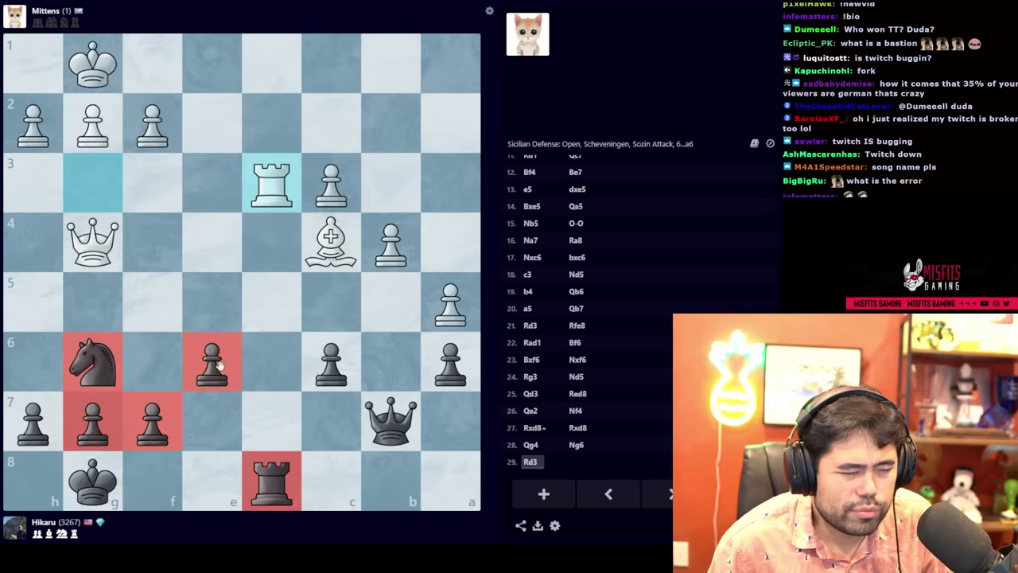
- Capture White's d3 rook with the d8 rook and cancel a knight premove to e5
left_click_drag(272, 478, 272, 182)
right_click(272, 183)
left_click(280, 483)
left_click(272, 183)
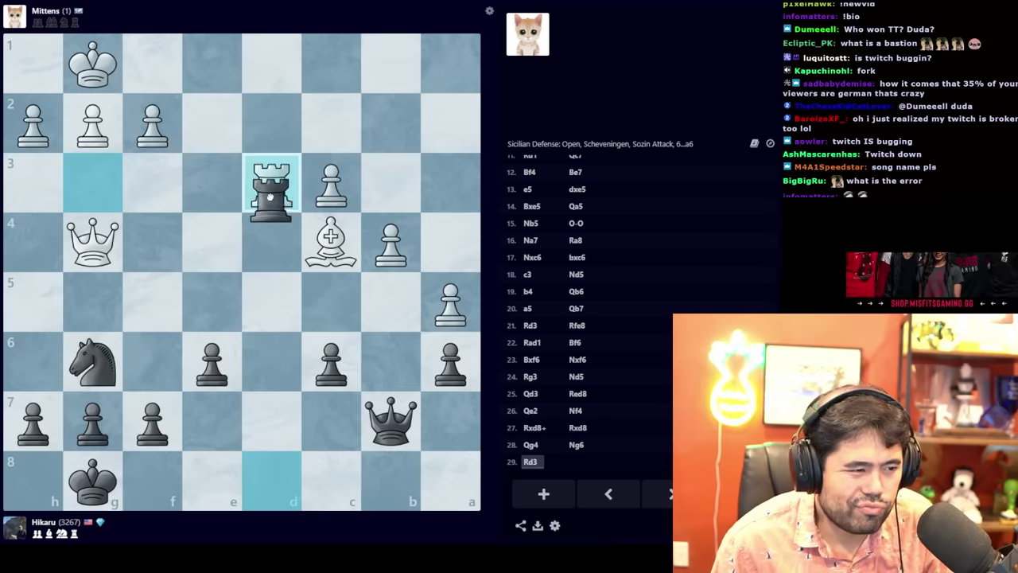
left_click(92, 360)
left_click(212, 302)
right_click(212, 302)
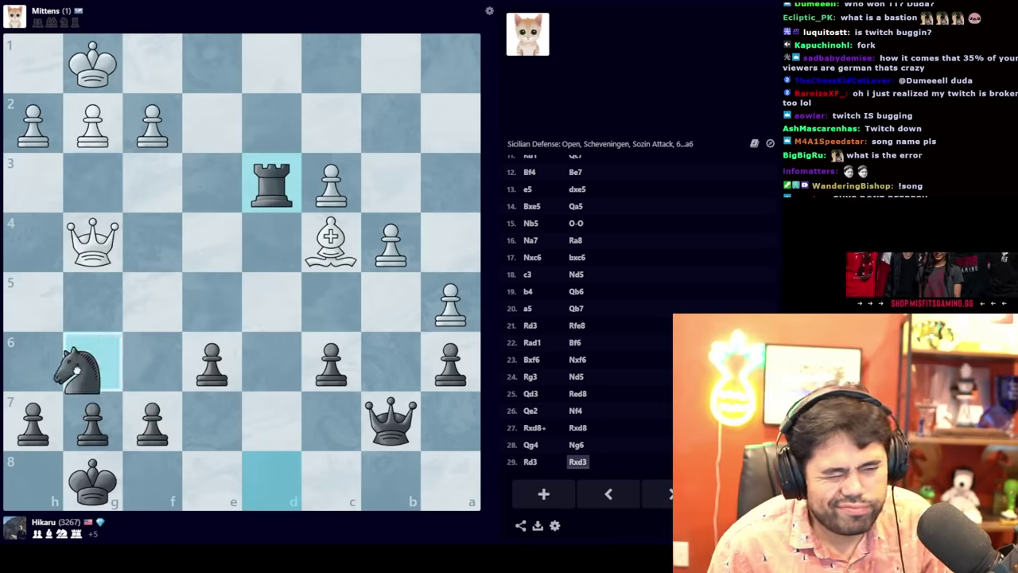
right_click(212, 362)
- Draw a g6-e7 knight arrow and the queen's g4-d4-b6 path, and mark the a-pawns
right_click(188, 425)
left_click_drag(211, 362, 265, 298)
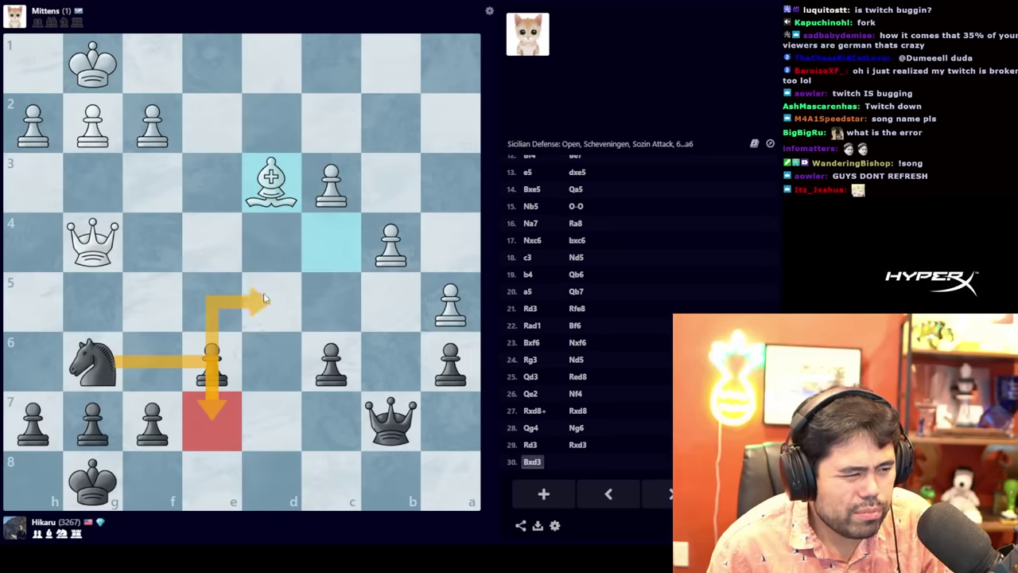
right_click(334, 373)
mouse_move(92, 242)
left_mouse_down()
mouse_move(330, 243)
mouse_move(449, 361)
left_mouse_up()
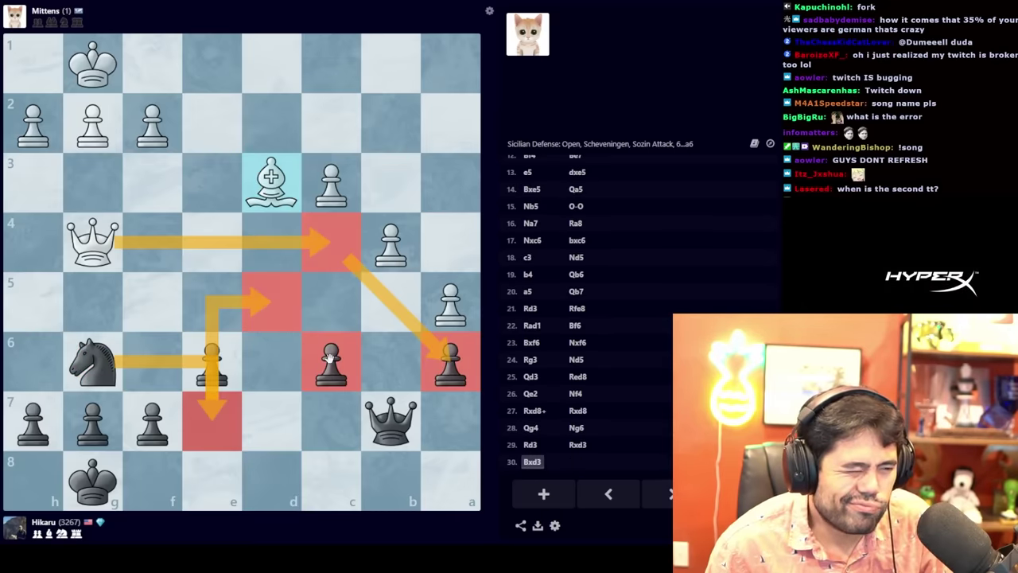
left_click(261, 367)
right_click(449, 362)
right_click(449, 302)
left_click(449, 362)
right_click(449, 302)
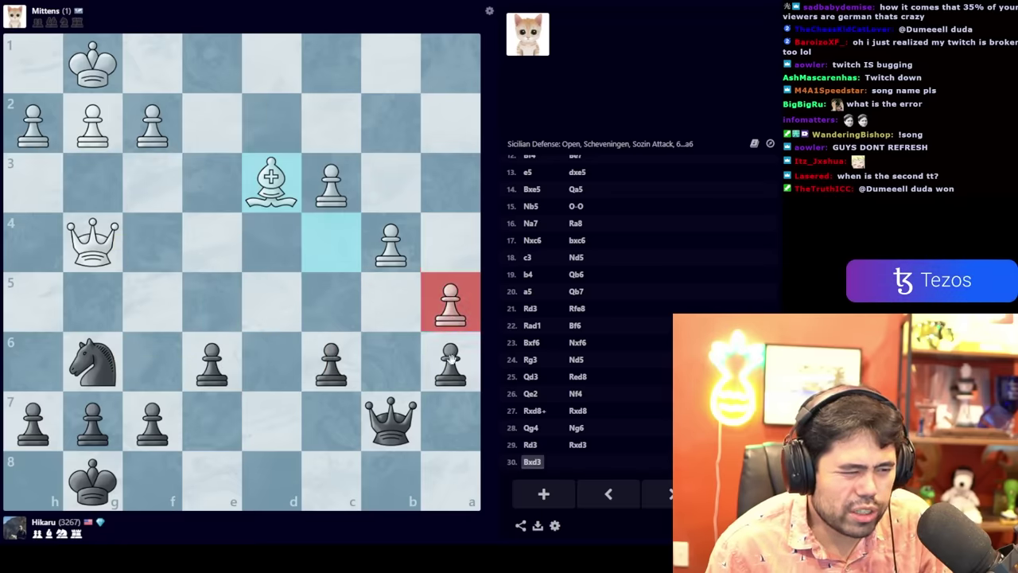
right_click(450, 362)
right_click(331, 307)
left_click(328, 356)
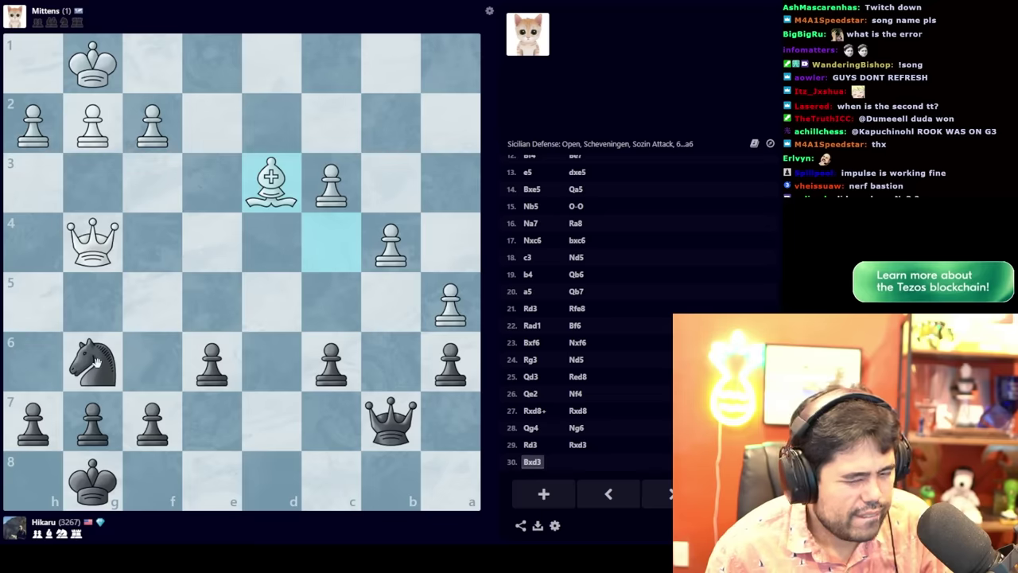
- Draw the knight's route to e5 and the queen's g4-d4 path, then mark e6 and c6
left_click_drag(94, 362, 211, 310)
right_click(212, 302)
left_click_drag(93, 243, 271, 242)
right_click(270, 243)
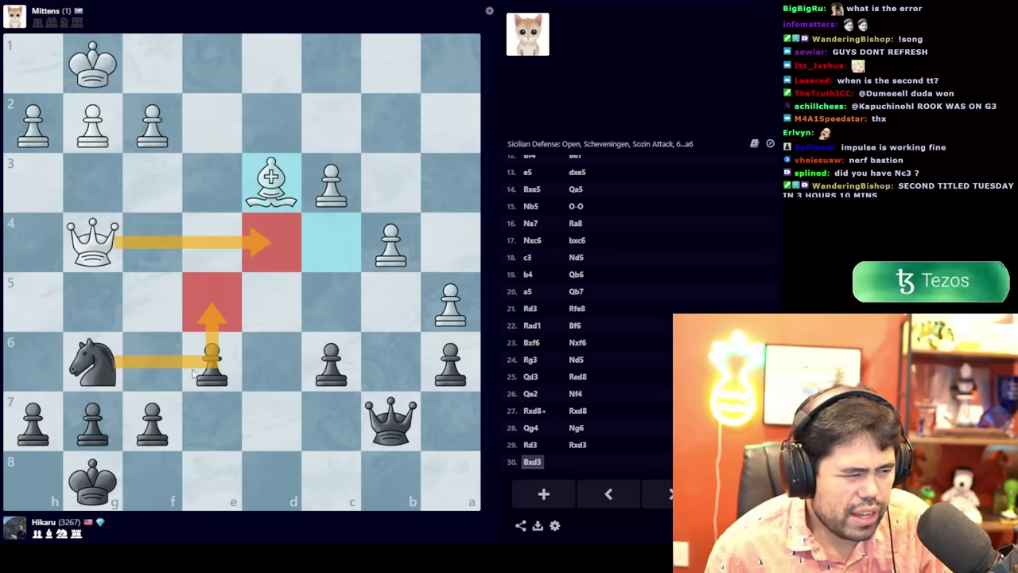
left_click(94, 410)
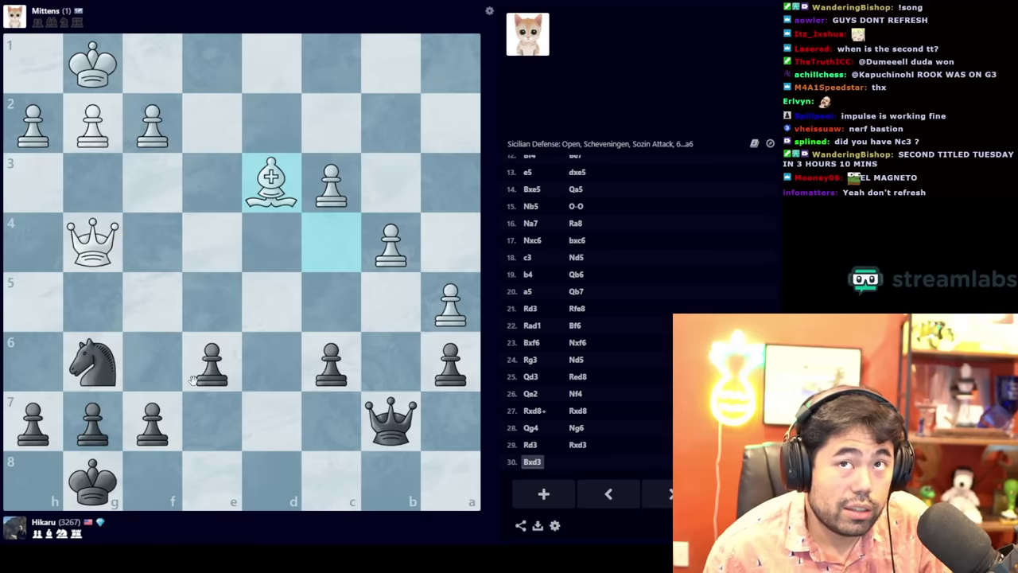
left_click_drag(94, 362, 94, 361)
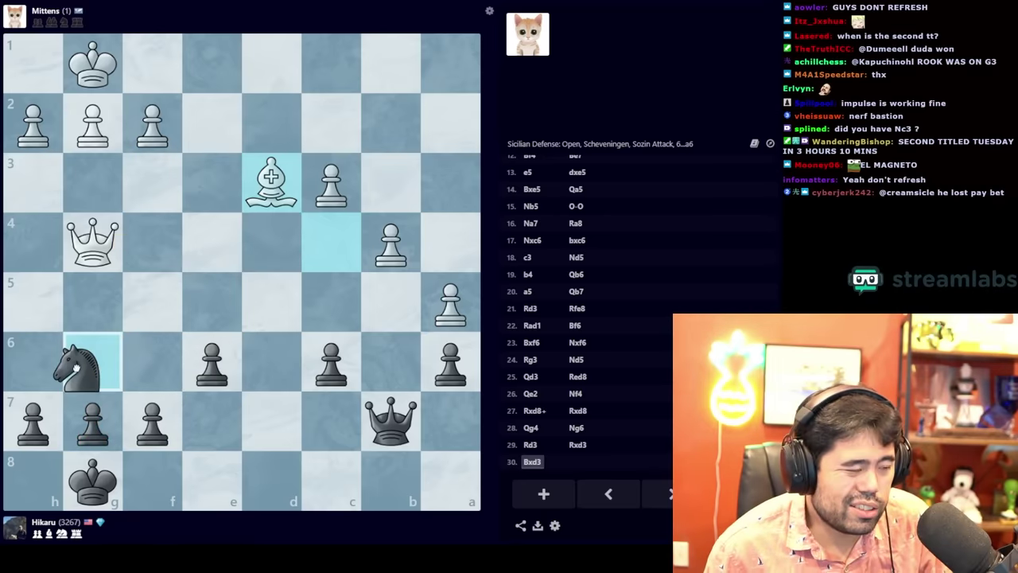
right_click(212, 362)
right_click(330, 362)
left_click(94, 362)
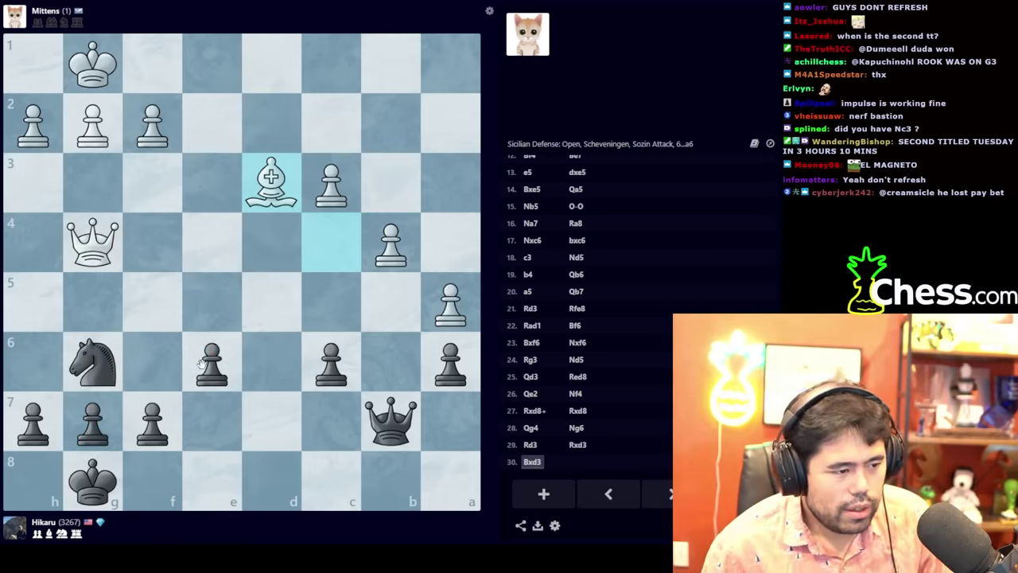
- Retreat the knight from g6 to e7
mouse_move(94, 370)
left_mouse_down()
mouse_move(212, 421)
mouse_move(88, 362)
left_mouse_up()
left_click(88, 362)
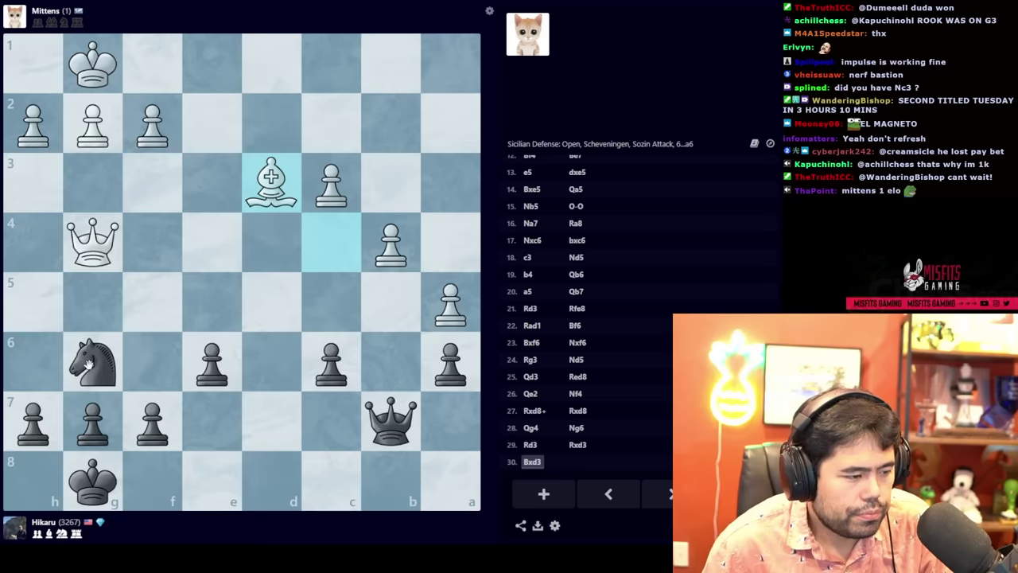
left_click_drag(94, 361, 212, 422)
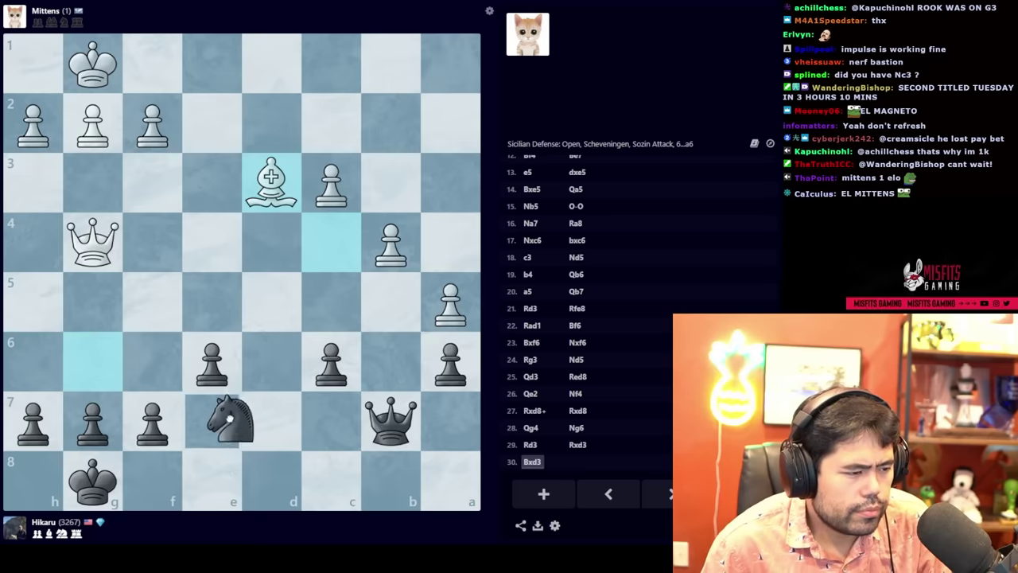
left_click(212, 422)
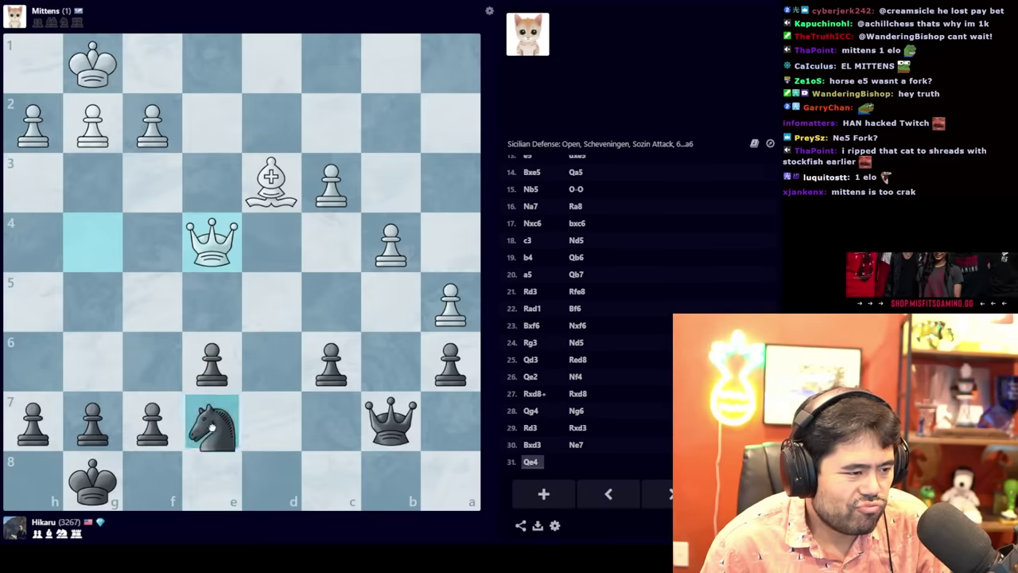
left_click_drag(213, 421, 212, 362)
- Mark g6, e7, e6 and f8, and sketch the queen's e4-b4 line
left_click(212, 362)
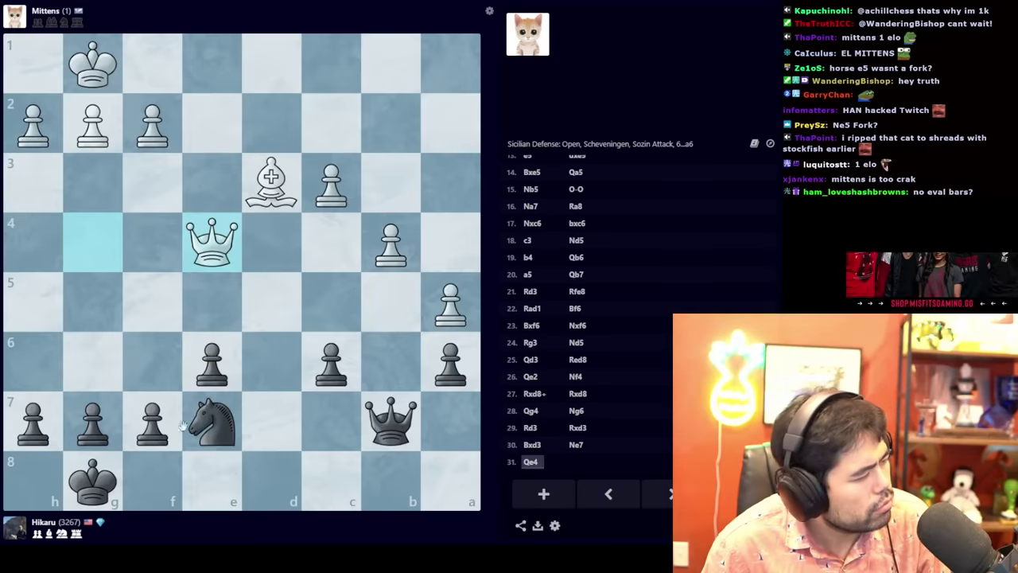
left_click(109, 370)
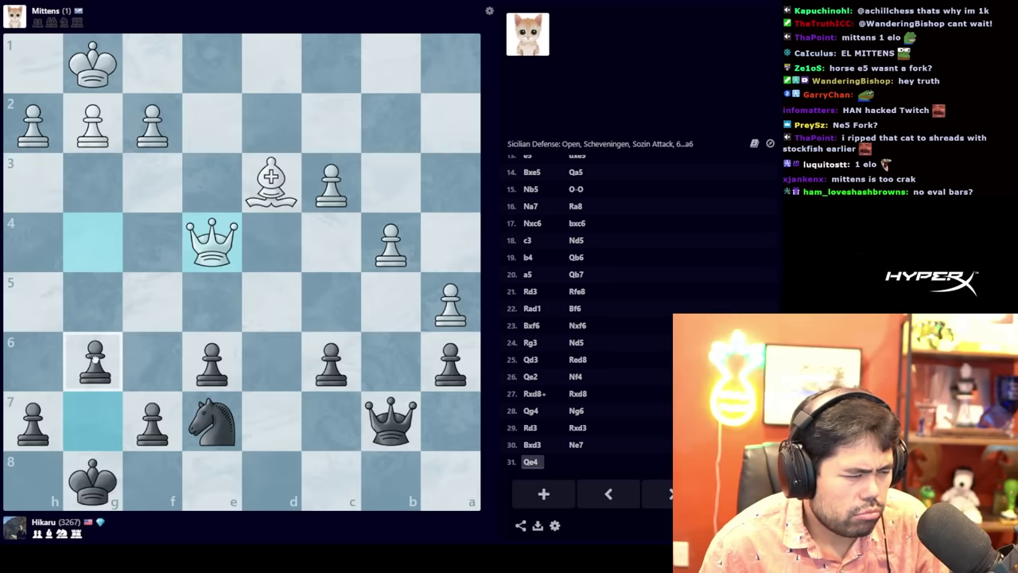
right_click(94, 362)
right_click(211, 422)
right_click(211, 362)
left_click(208, 410)
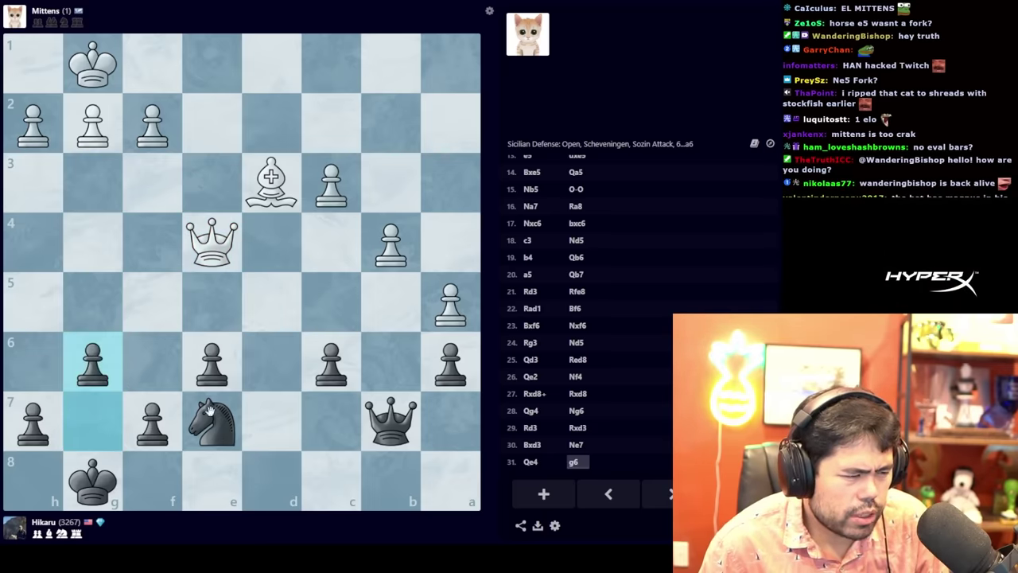
right_click(390, 243)
left_click(211, 362)
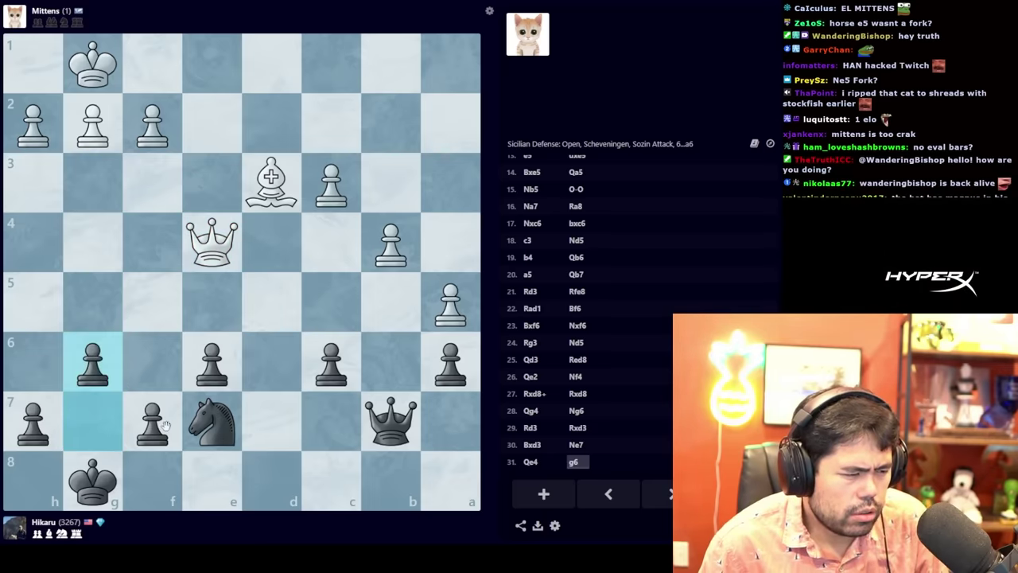
right_click(151, 481)
right_click(211, 422)
right_click(212, 362)
left_click(210, 425)
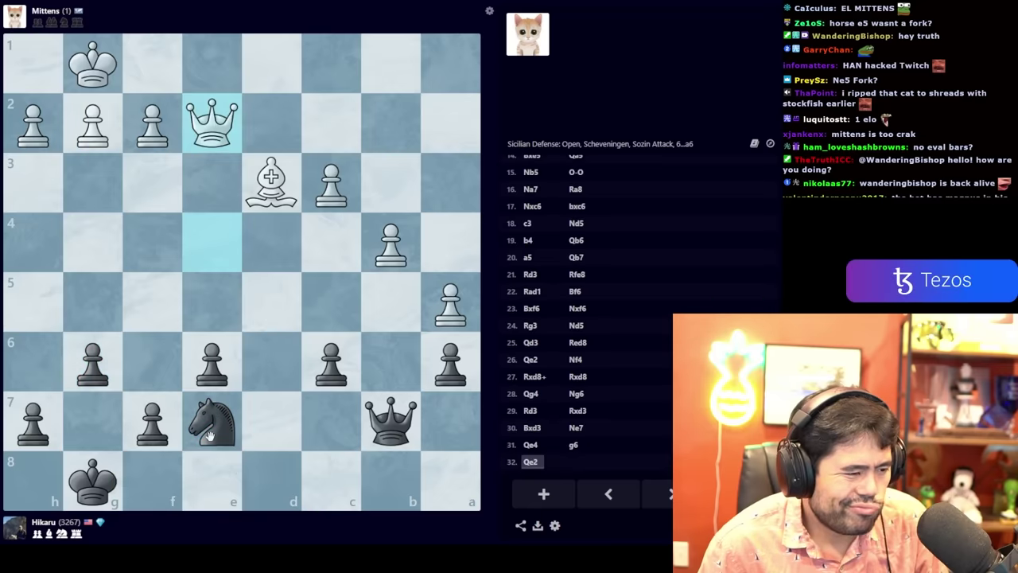
- Move the knight from e7 to d5 and mark the c6, d3, c3, b4 and b5 squares
left_click_drag(208, 430, 270, 303)
right_click(270, 304)
right_click(330, 362)
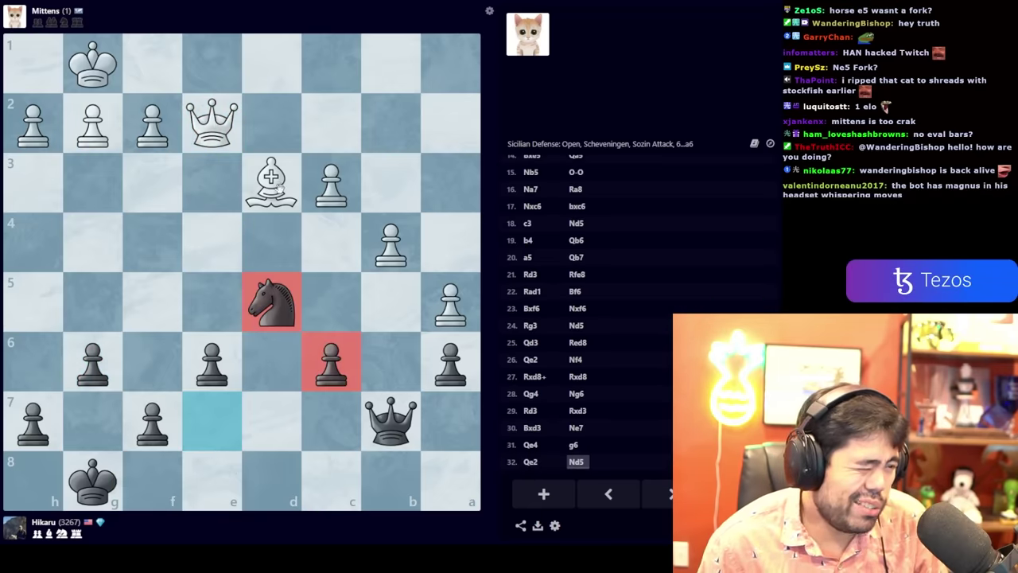
right_click(270, 182)
right_click(330, 183)
right_click(389, 243)
right_click(390, 302)
right_click(400, 318)
right_click(449, 362)
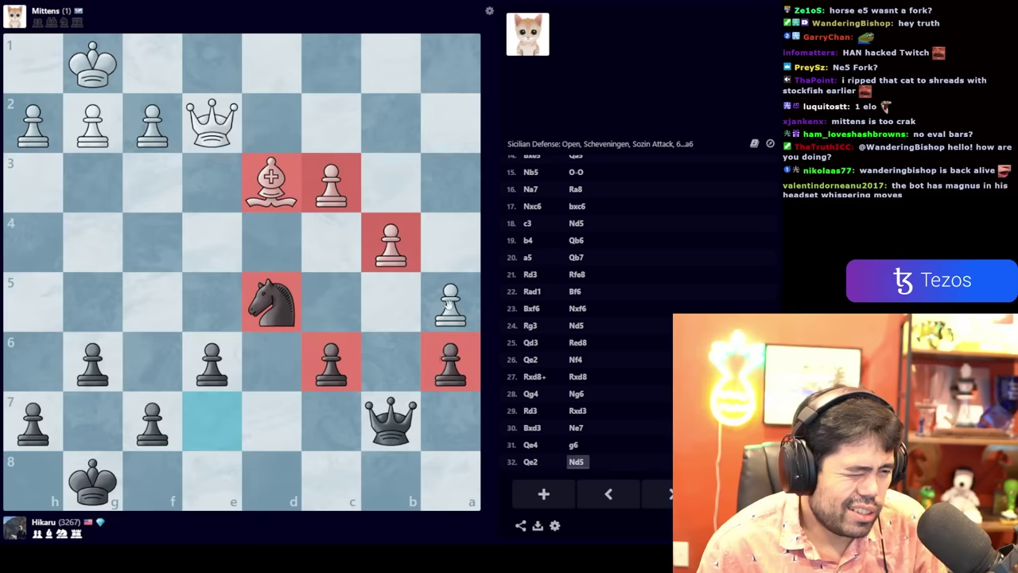
- Play Qa7 and Nxc3, accept the 1-0 loss, and start a rematch as White
left_click_drag(389, 421, 451, 420)
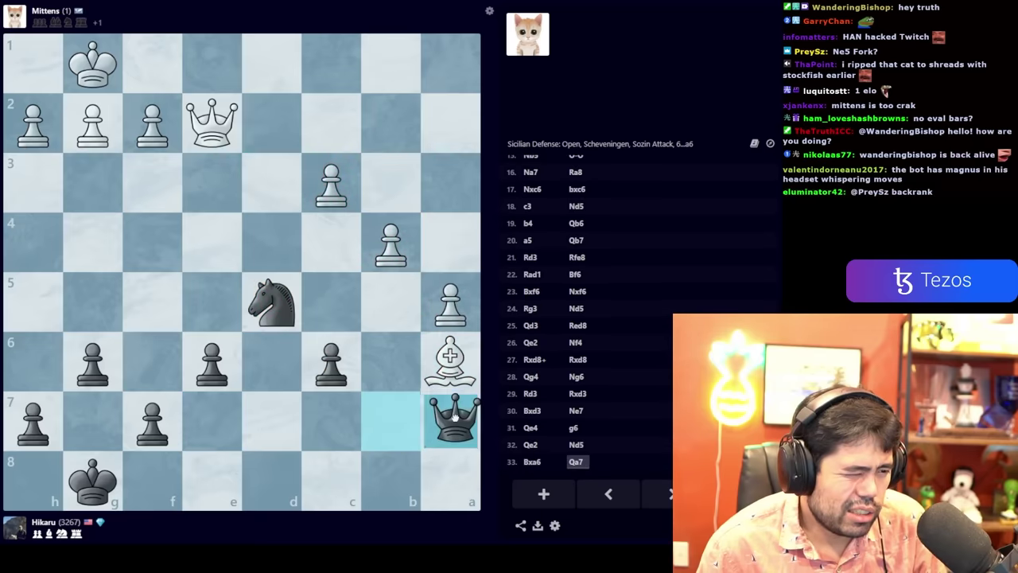
right_click(330, 362)
right_click(271, 302)
right_click(390, 243)
right_click(330, 183)
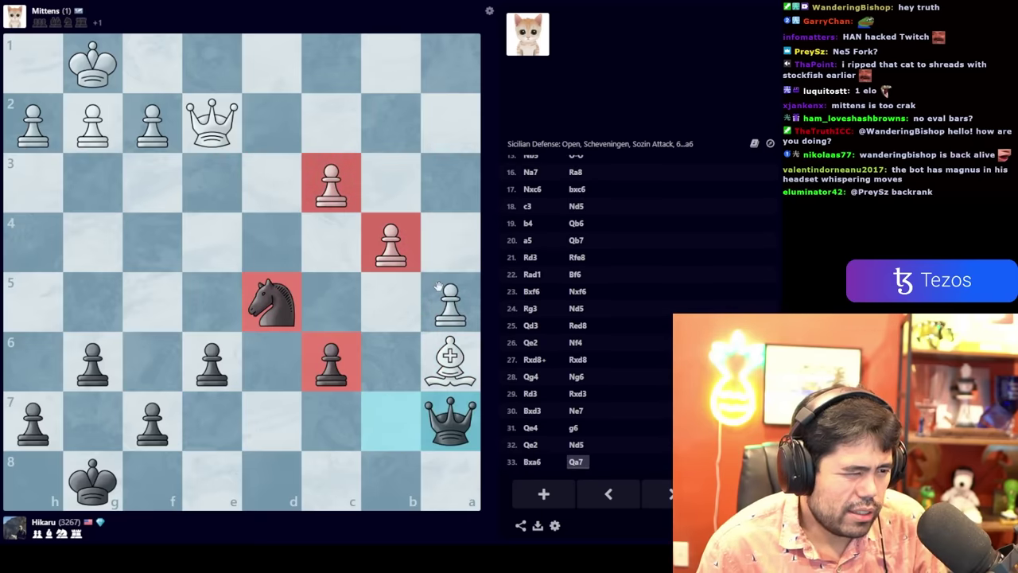
right_click(449, 303)
left_click_drag(270, 303, 332, 183)
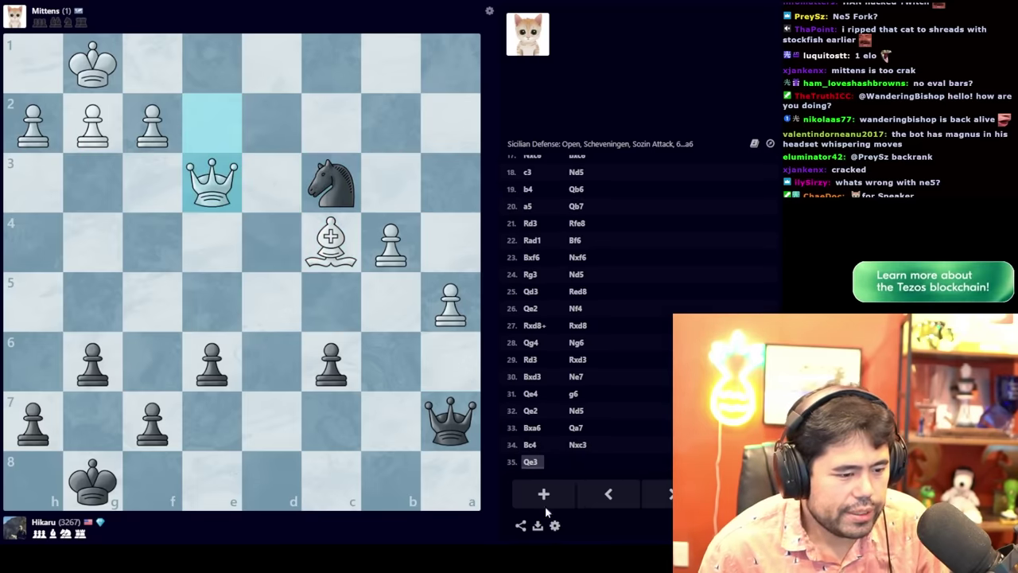
left_click(608, 495)
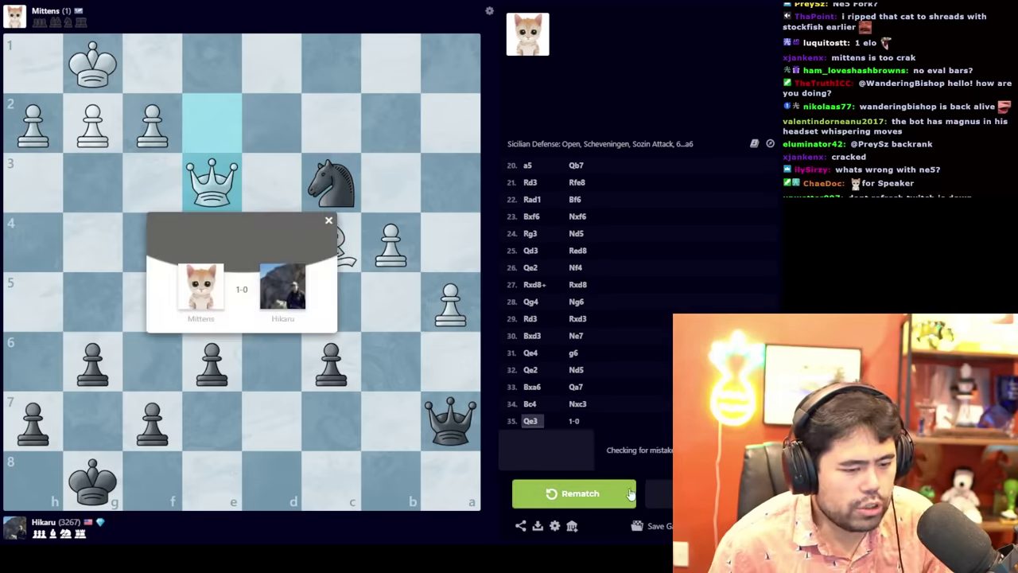
left_click(631, 494)
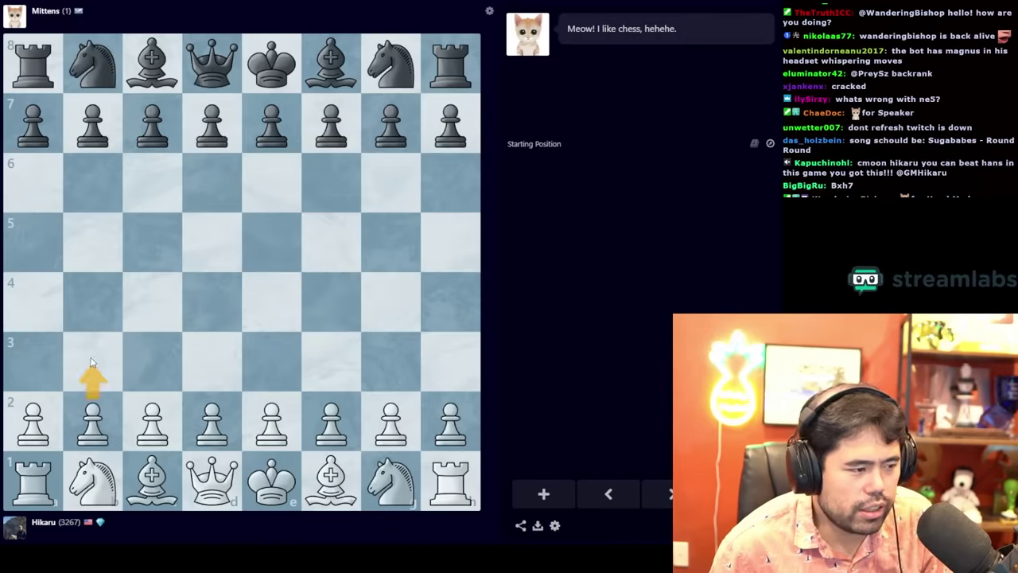
- Play 1.b3 and mark squares along White's second rank, including g2 and h2
left_click_drag(93, 422, 93, 362)
left_click(151, 425)
right_click(32, 422)
right_click(212, 421)
right_click(271, 422)
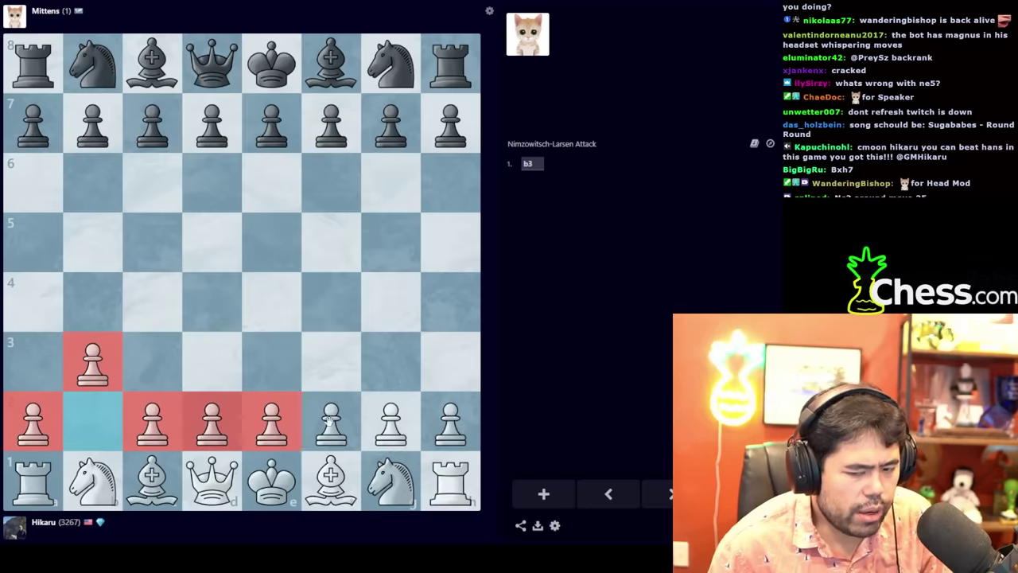
right_click(331, 422)
right_click(390, 422)
right_click(450, 422)
right_click(391, 421)
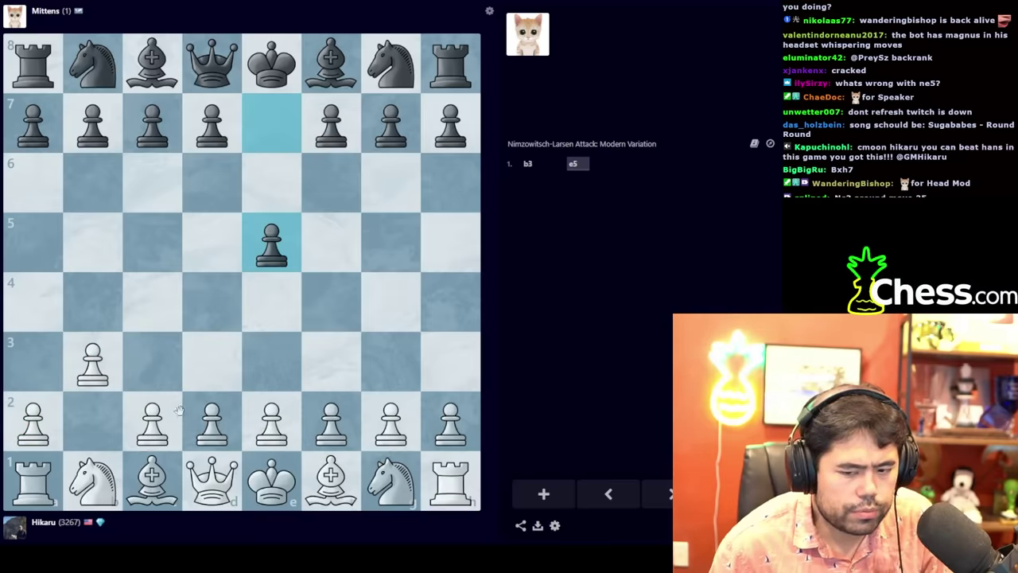
- Develop the bishop to b2, mark second-rank squares including d2 and e2, then clear them
left_click_drag(151, 477, 109, 415)
right_click(94, 421)
right_click(151, 422)
right_click(271, 422)
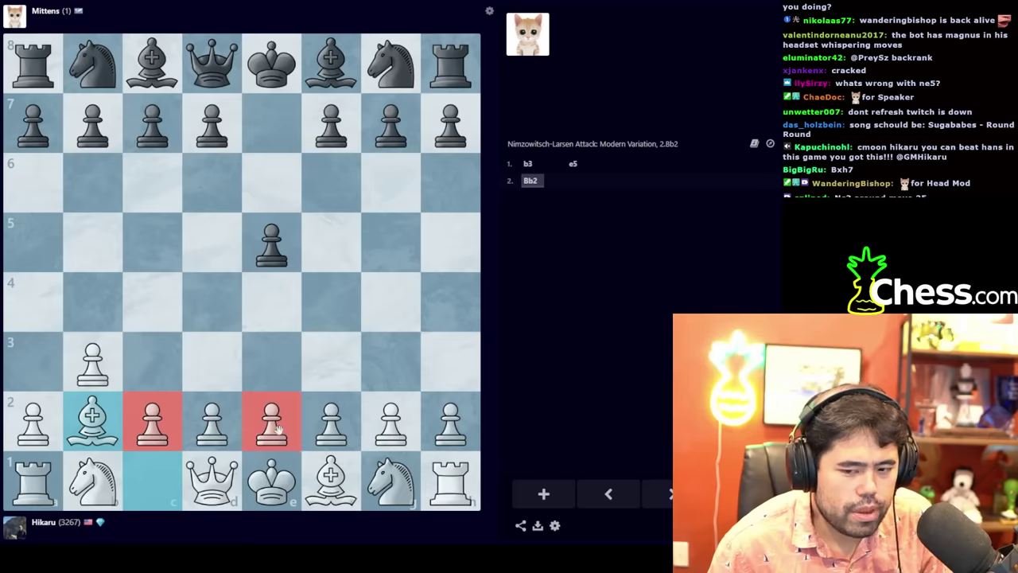
right_click(331, 421)
right_click(93, 365)
right_click(32, 421)
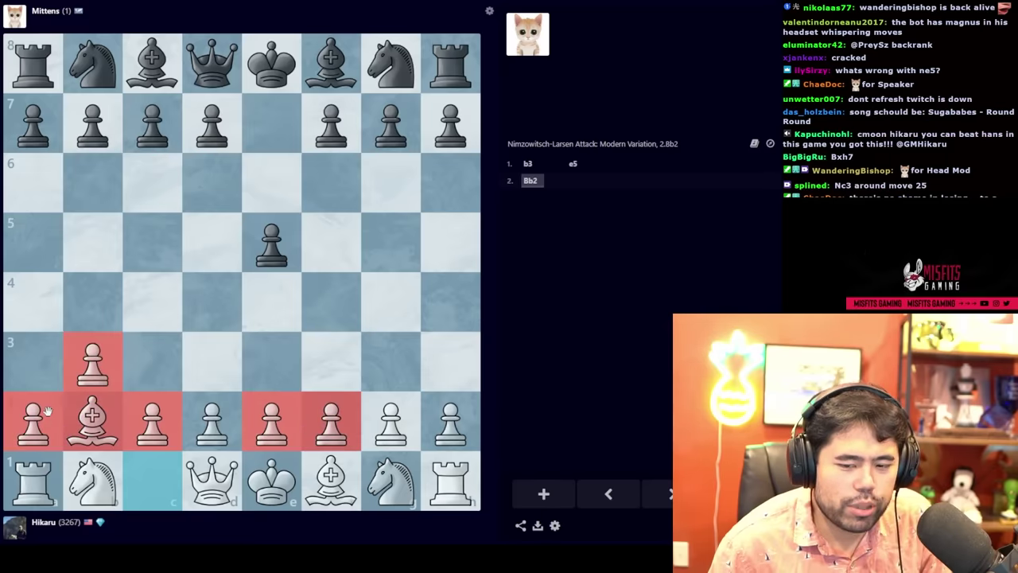
right_click(212, 421)
right_click(272, 421)
left_click(272, 417)
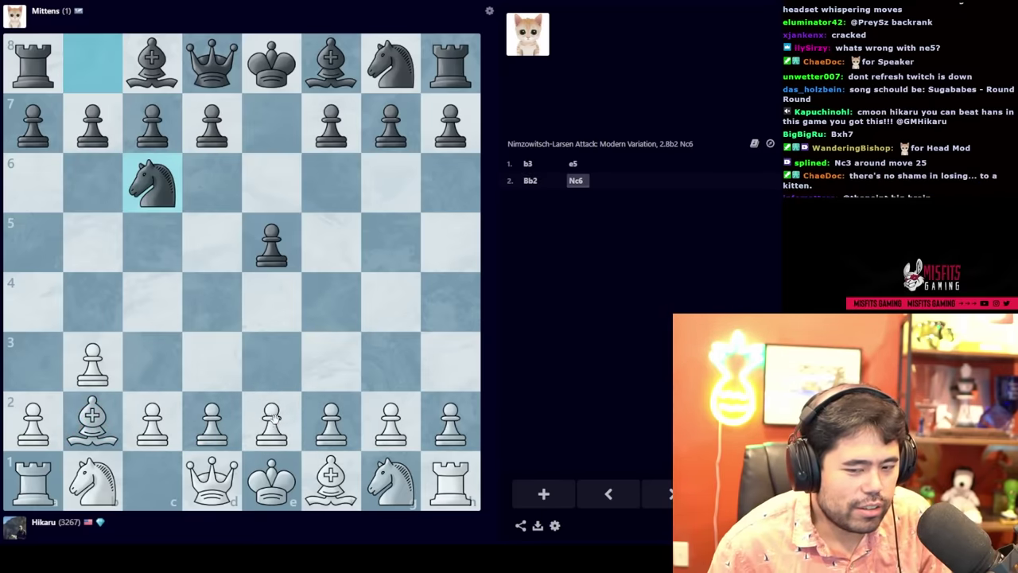
- Fianchetto with g3 and Bg2, marking squares around g3, d2 and g2
left_click(389, 413)
left_click(390, 362)
right_click(390, 362)
right_click(331, 421)
right_click(271, 421)
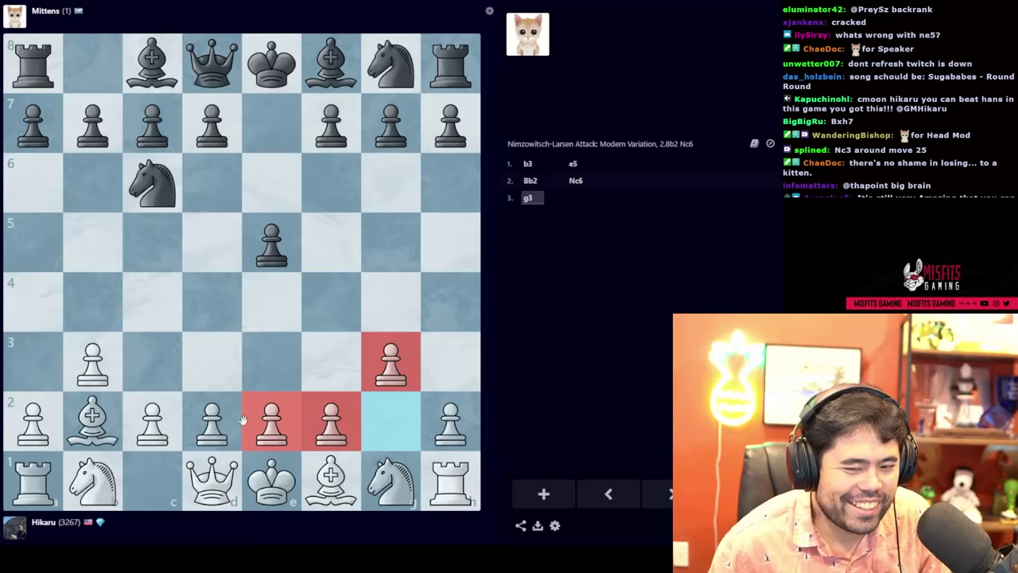
right_click(181, 421)
right_click(271, 422)
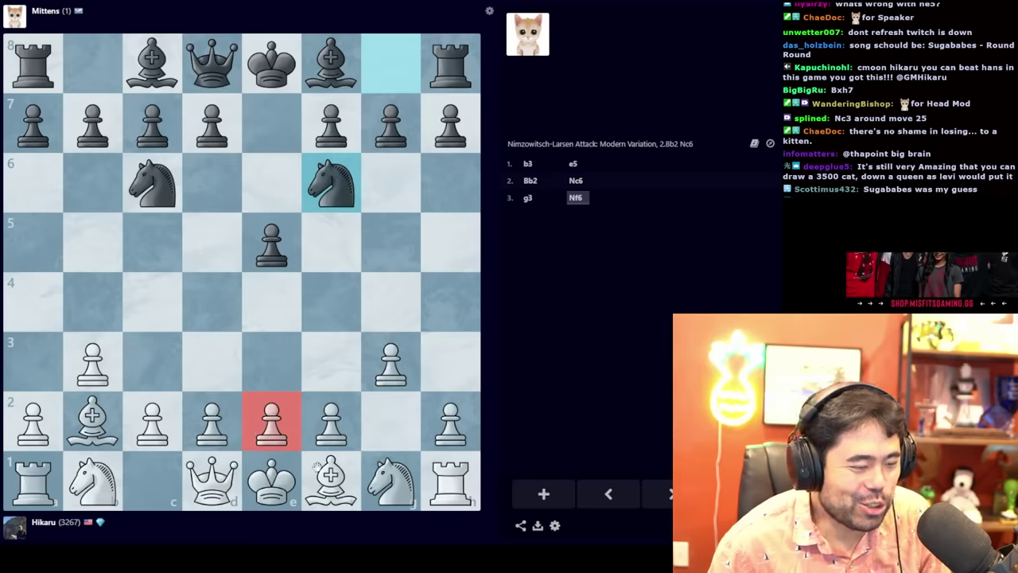
left_click_drag(330, 481, 390, 421)
right_click(389, 421)
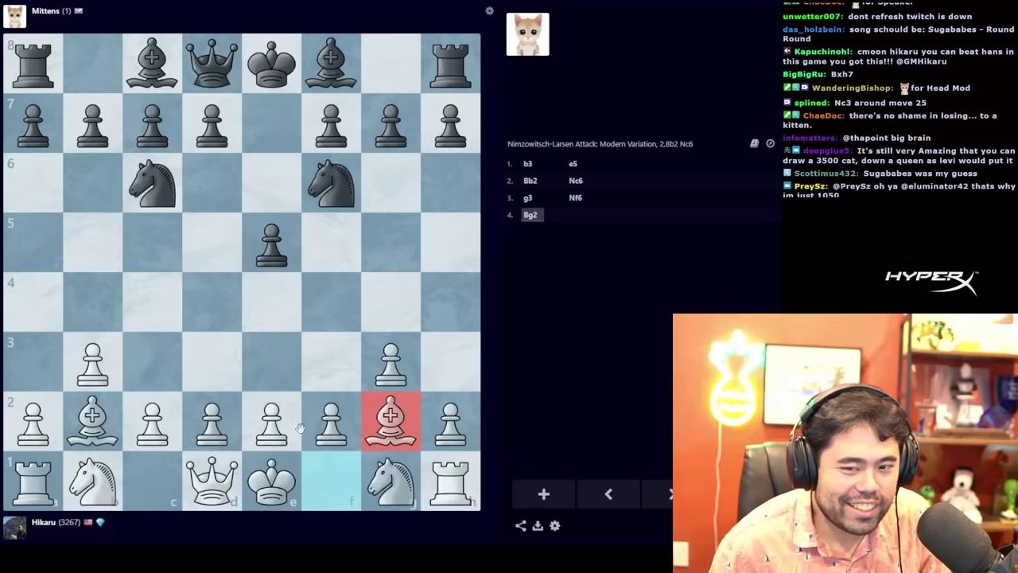
right_click(212, 422)
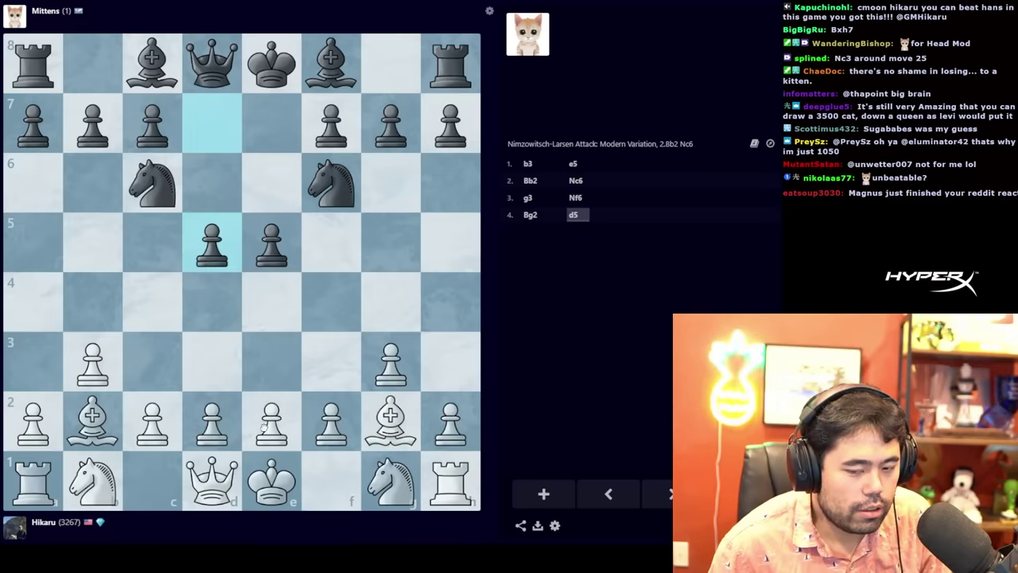
- Push the e-pawn to e3, marking kingside squares, with the bishop staying on g2
left_click_drag(271, 421, 272, 362)
right_click(271, 362)
right_click(331, 421)
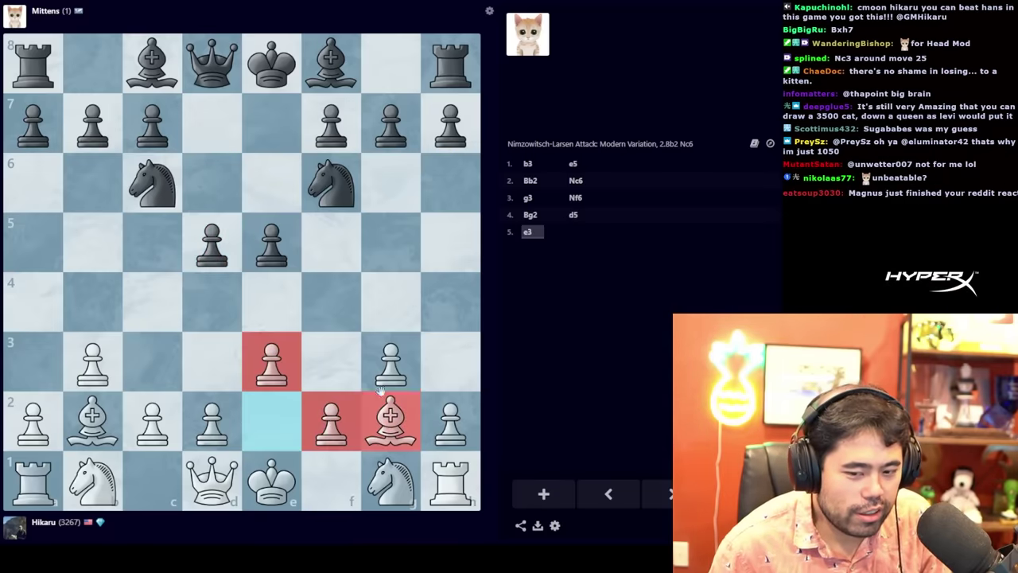
right_click(389, 421)
left_click_drag(390, 421, 381, 413)
left_click(381, 414)
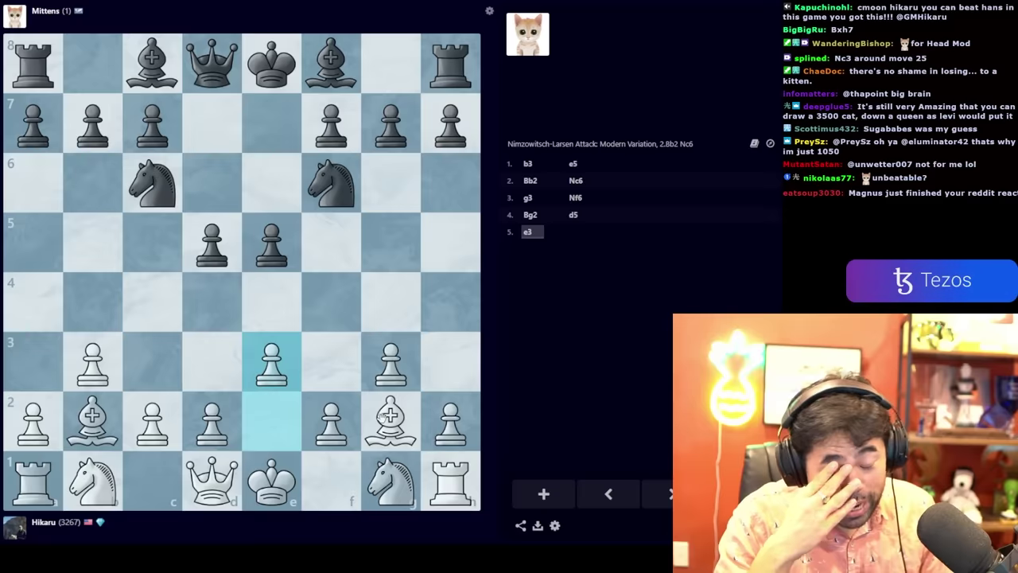
- Develop the g1 knight to e2, marking e3, e2, g2 and g3
left_click_drag(390, 481, 271, 421)
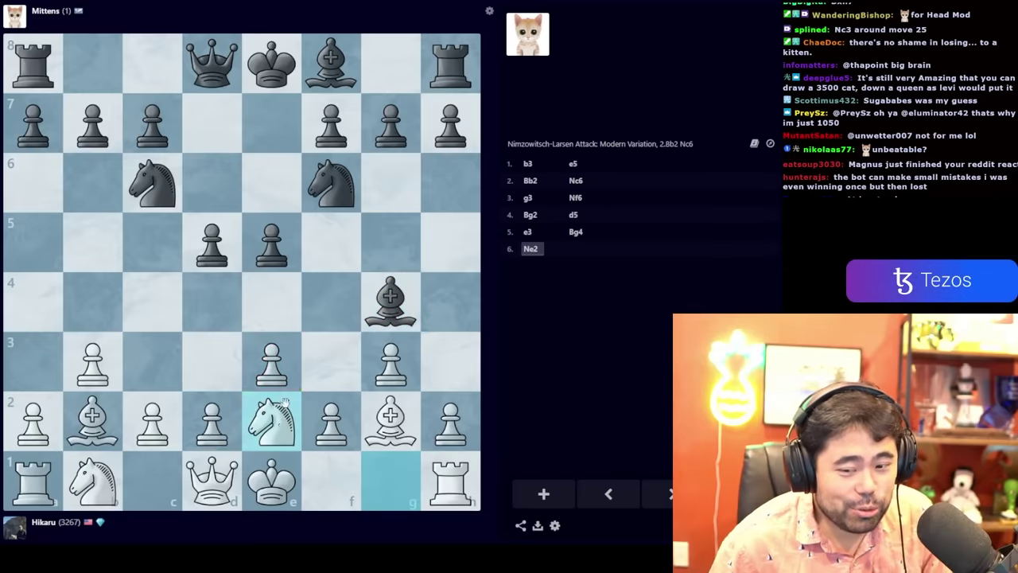
right_click(272, 361)
right_click(271, 421)
right_click(331, 421)
right_click(272, 421)
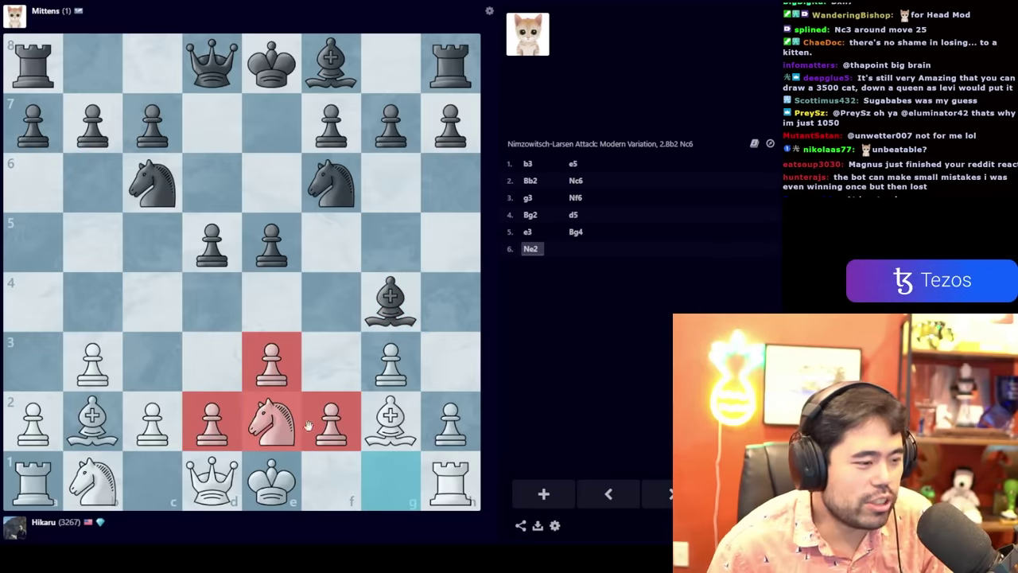
left_click(342, 429)
right_click(390, 421)
right_click(389, 362)
- Play h3 and d3, mark d3 and e3, then bring the knight to d2
left_click_drag(449, 422, 449, 362)
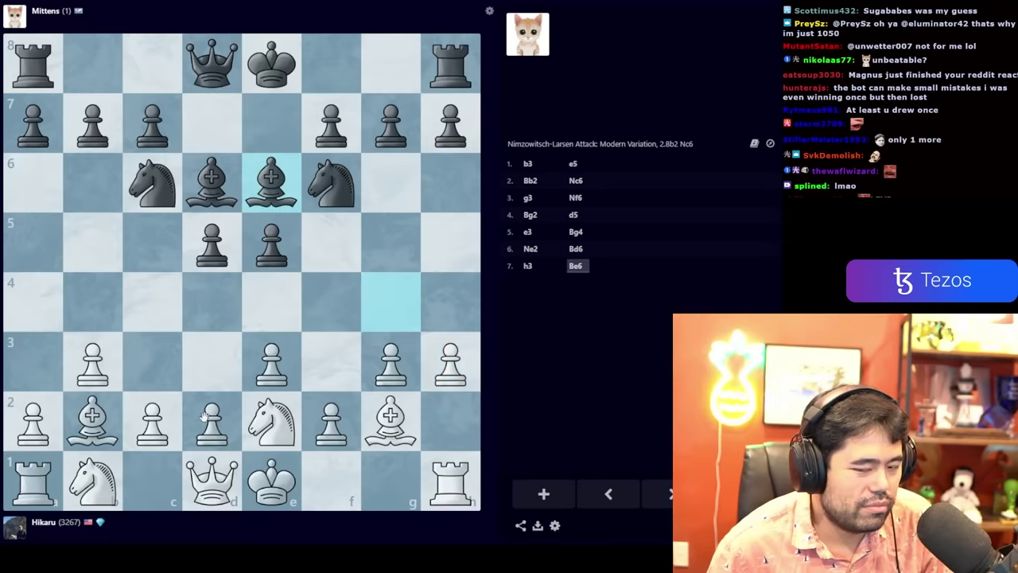
left_click_drag(203, 420, 211, 362)
right_click(211, 362)
right_click(270, 362)
left_click(262, 397)
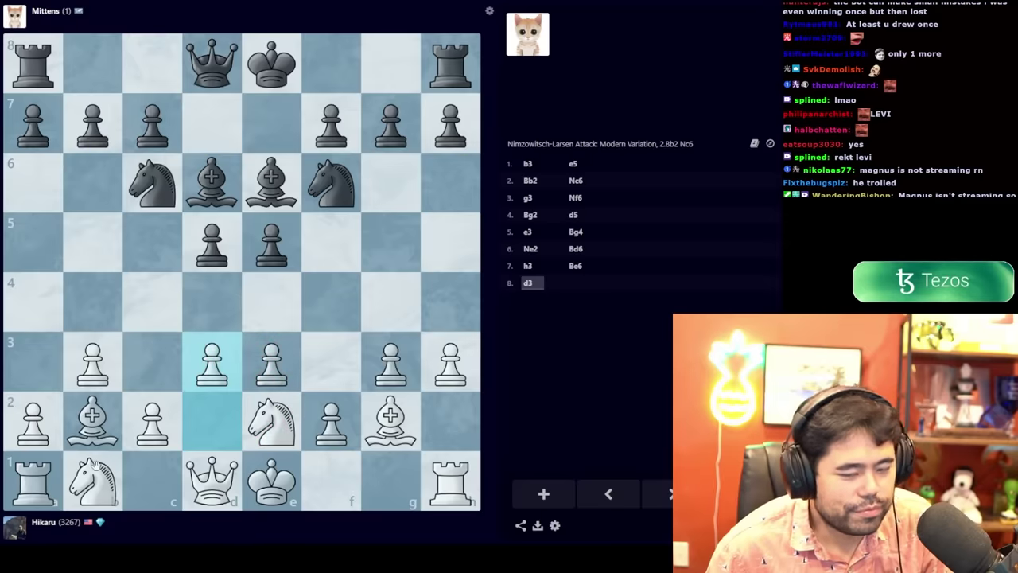
mouse_move(94, 476)
left_mouse_down()
mouse_move(182, 415)
mouse_move(213, 421)
left_mouse_up()
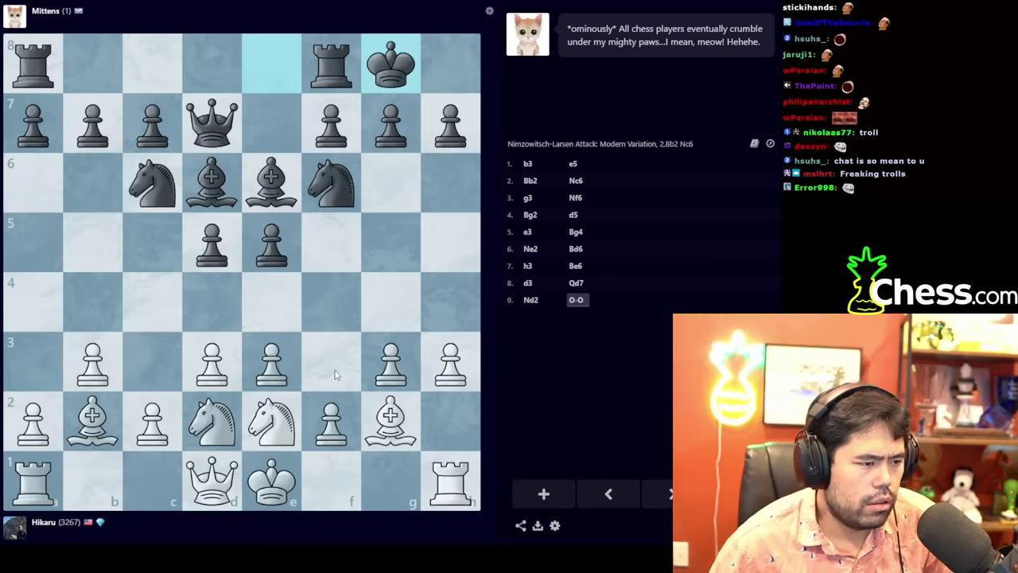
right_click(398, 365)
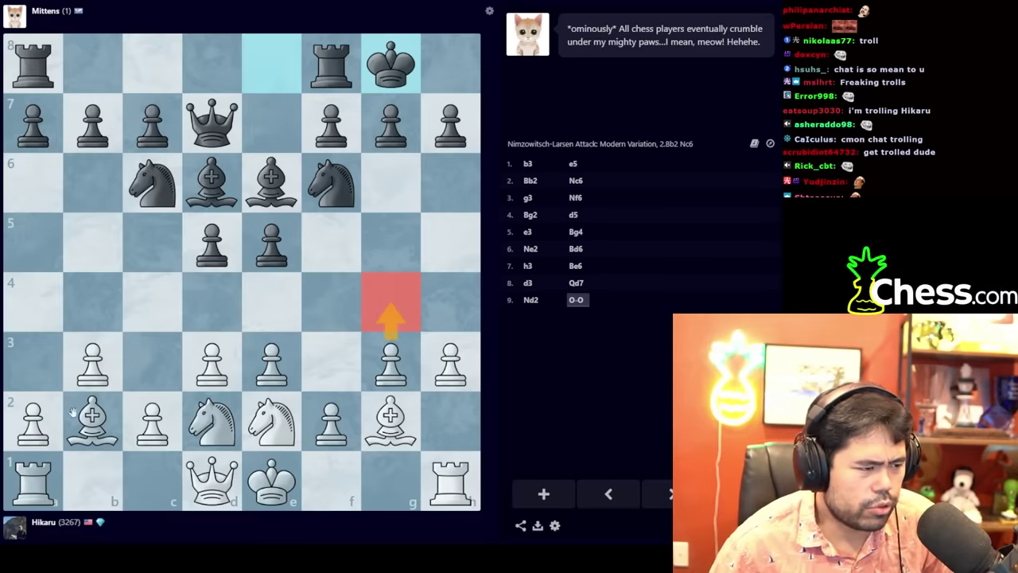
left_click_drag(36, 422, 36, 364)
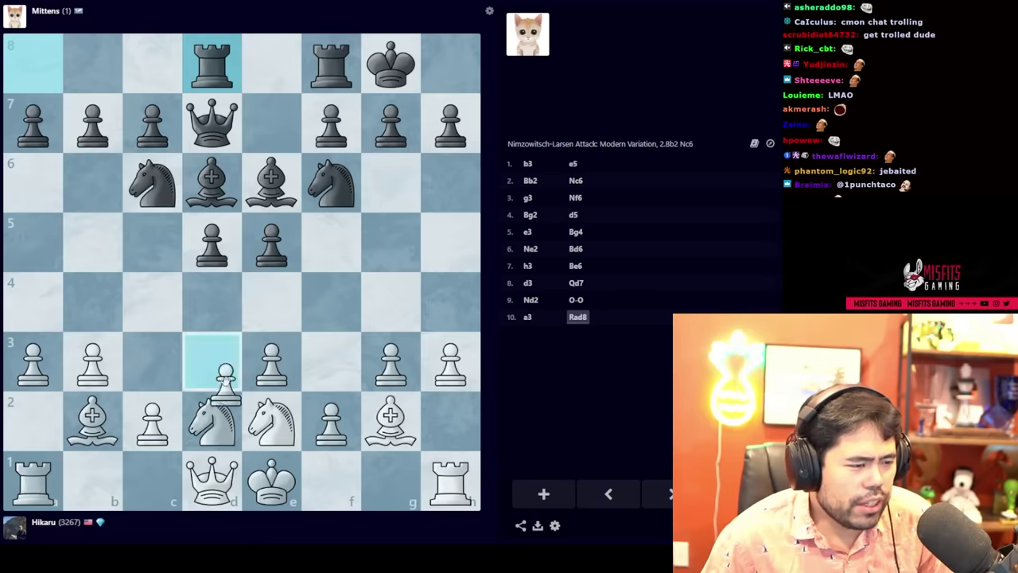
left_click(272, 420)
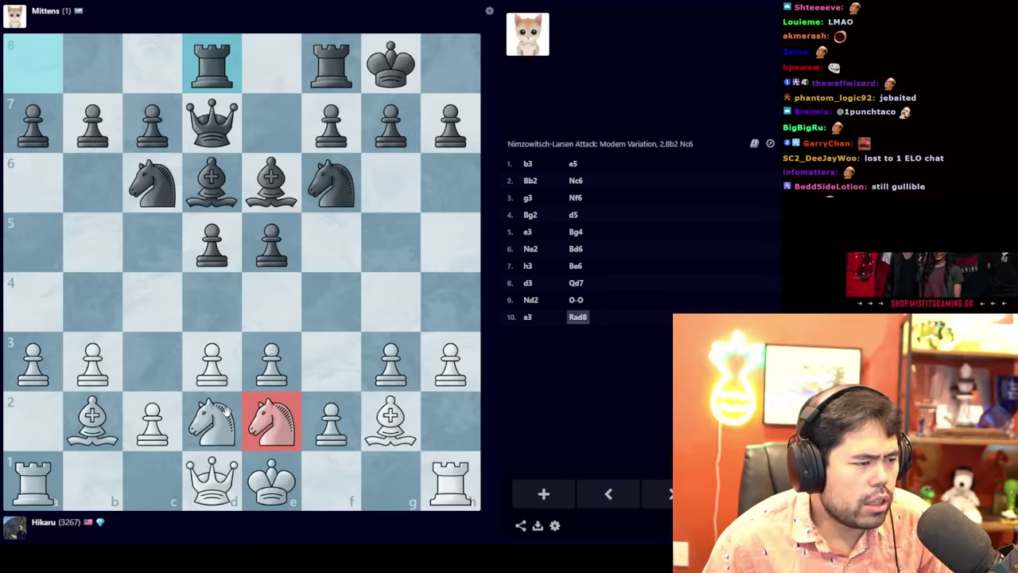
left_click(216, 415)
right_click(93, 303)
right_click(211, 362)
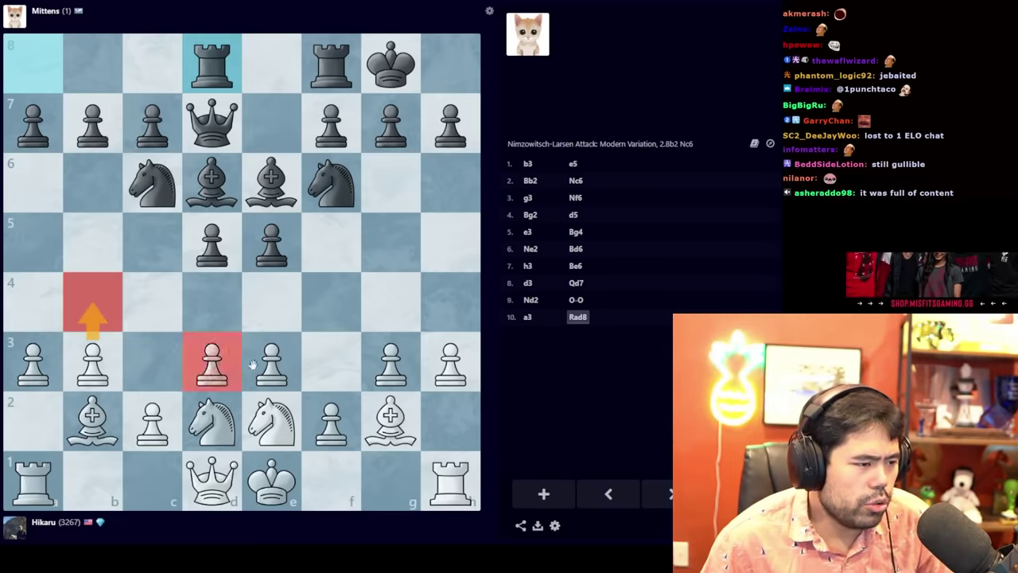
right_click(270, 362)
left_click(238, 334)
right_click(212, 302)
right_click(211, 243)
right_click(272, 243)
right_click(152, 183)
right_click(212, 183)
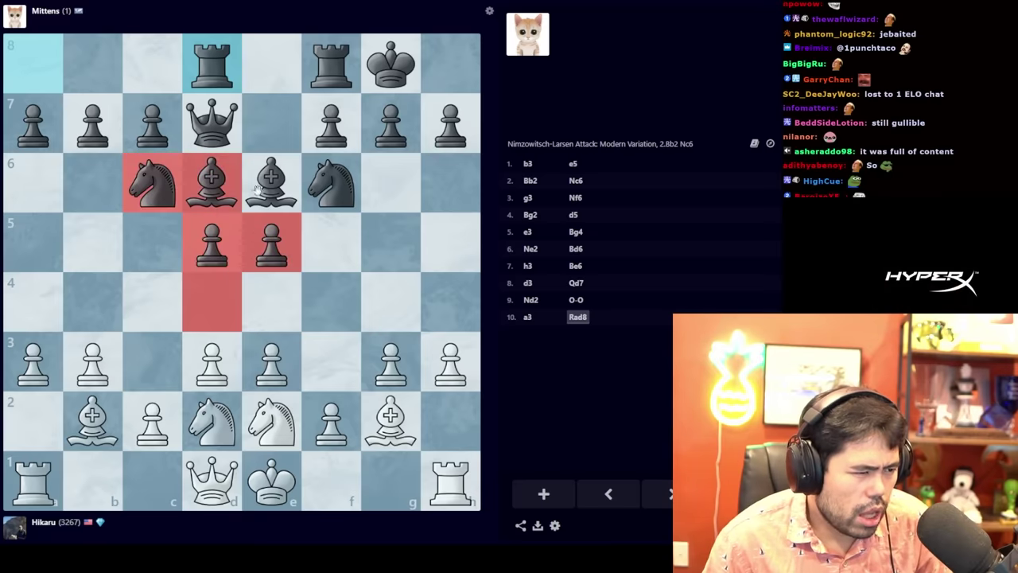
right_click(272, 183)
right_click(272, 243)
right_click(272, 183)
left_click(212, 420)
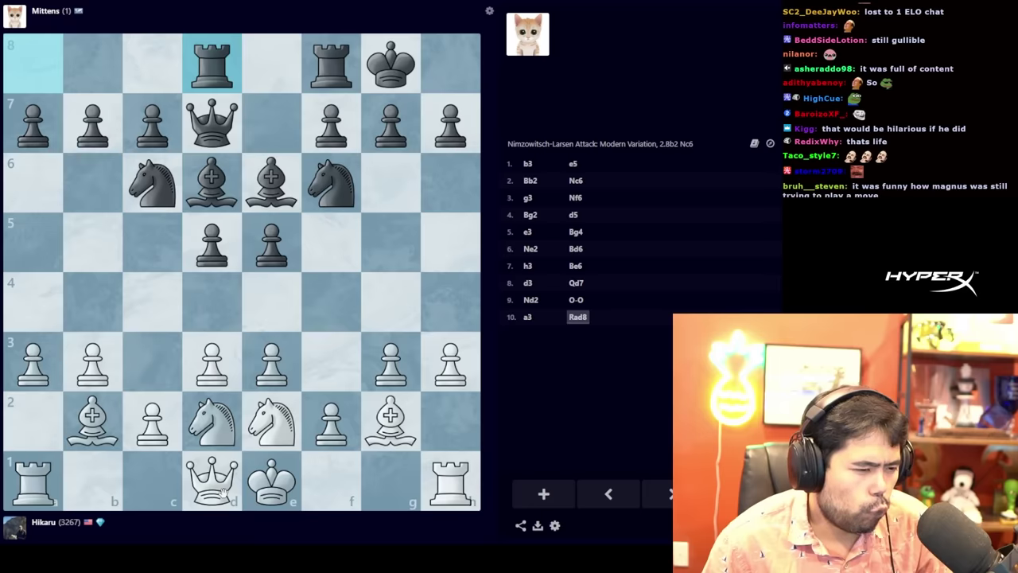
right_click(391, 302)
left_click(390, 362)
left_click(391, 302)
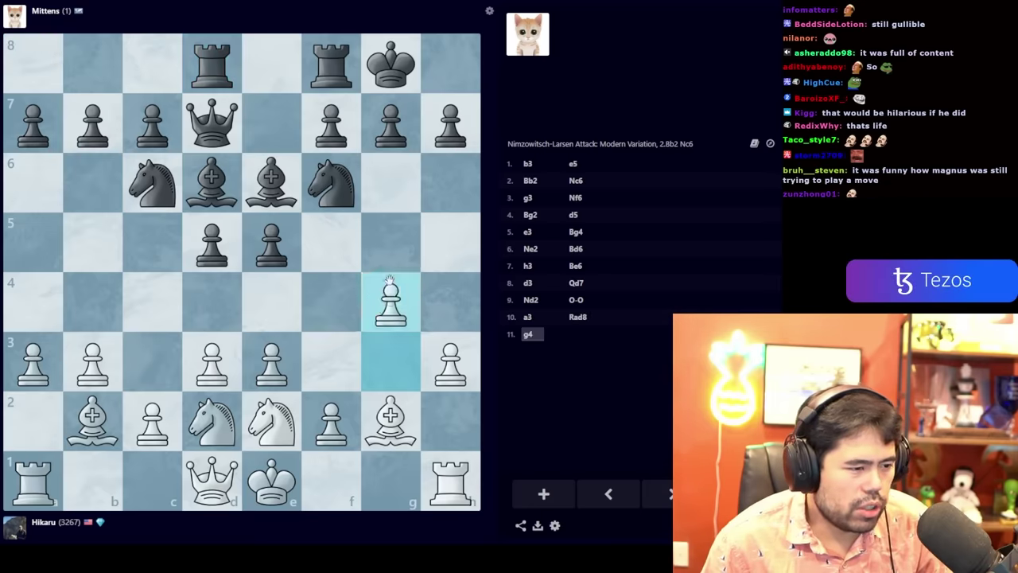
right_click(391, 302)
right_click(450, 362)
right_click(272, 362)
right_click(212, 361)
left_click(212, 420)
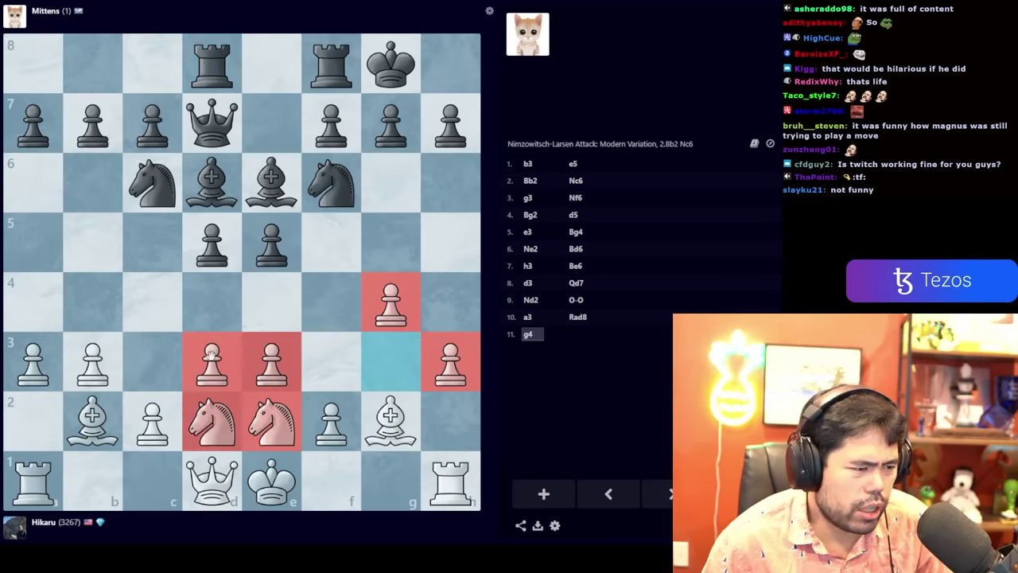
left_click(271, 420)
left_click_drag(272, 420, 389, 361)
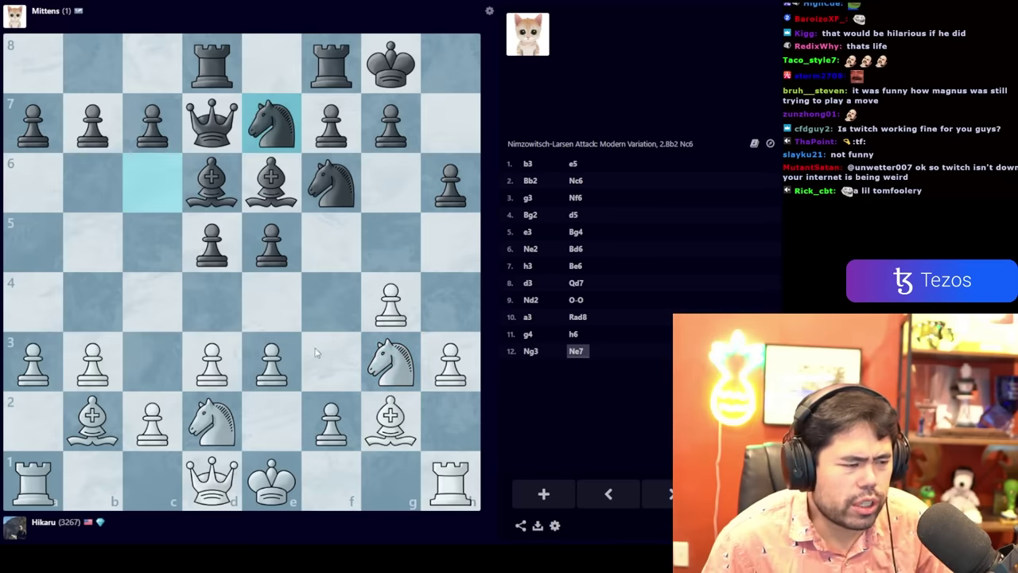
right_click(272, 362)
right_click(212, 362)
right_click(211, 421)
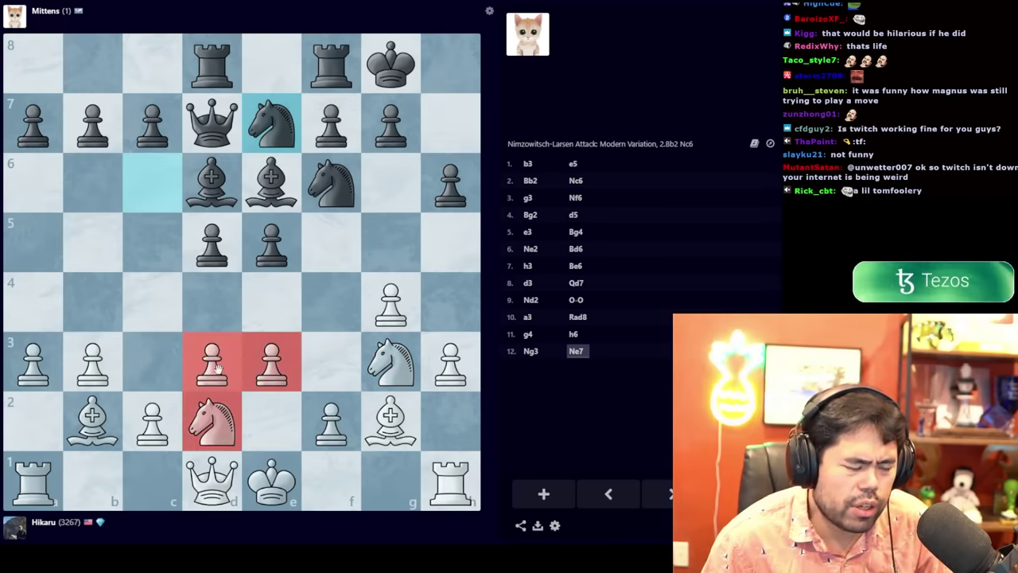
left_click(217, 364)
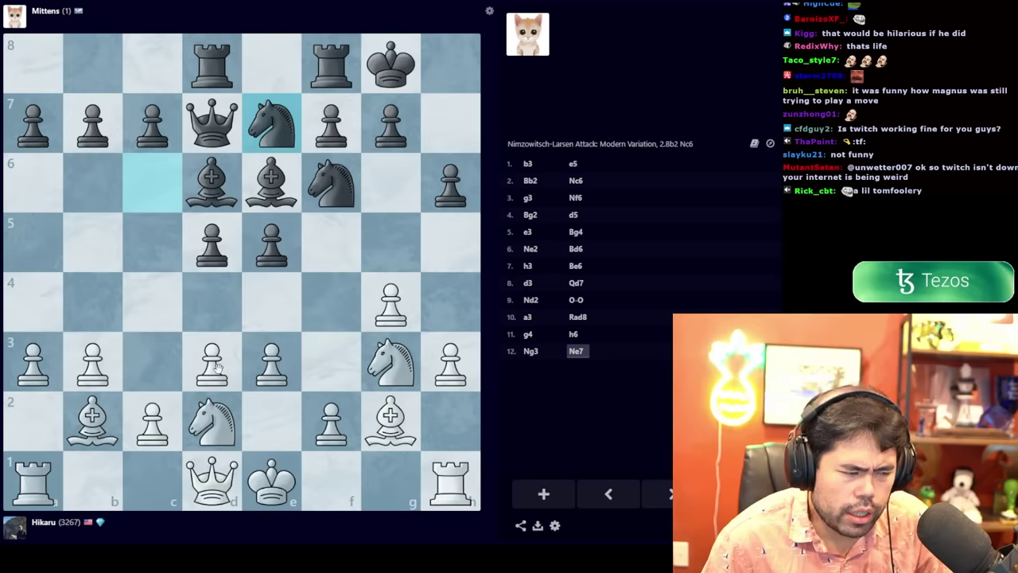
right_click(389, 366)
right_click(390, 318)
left_click(388, 358)
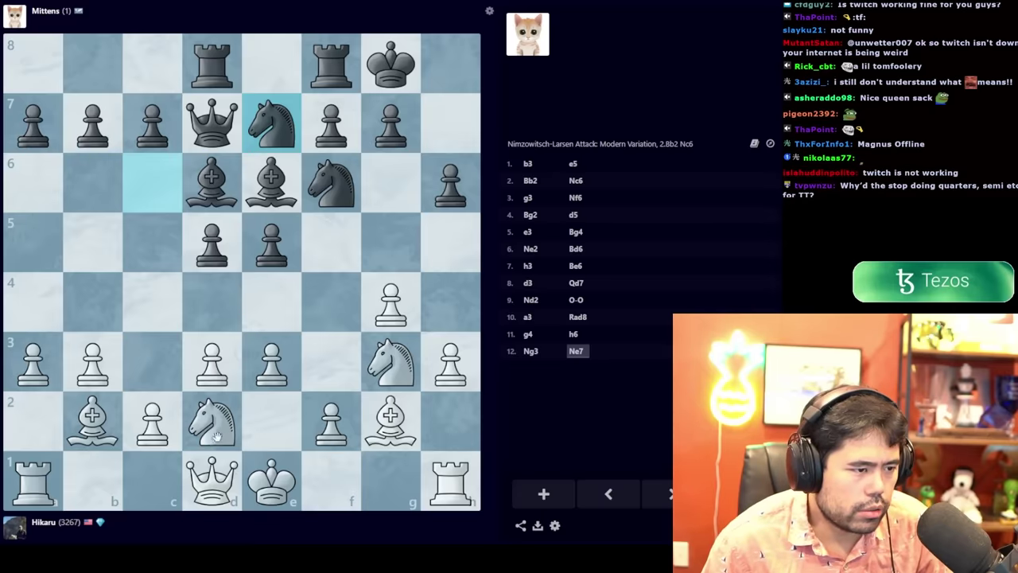
- Play 13.Nf3, 14.Nh5 and 15.Nxf6+, annotating h5, f6 and g4 along the way
left_click_drag(214, 421, 331, 362)
right_click(450, 243)
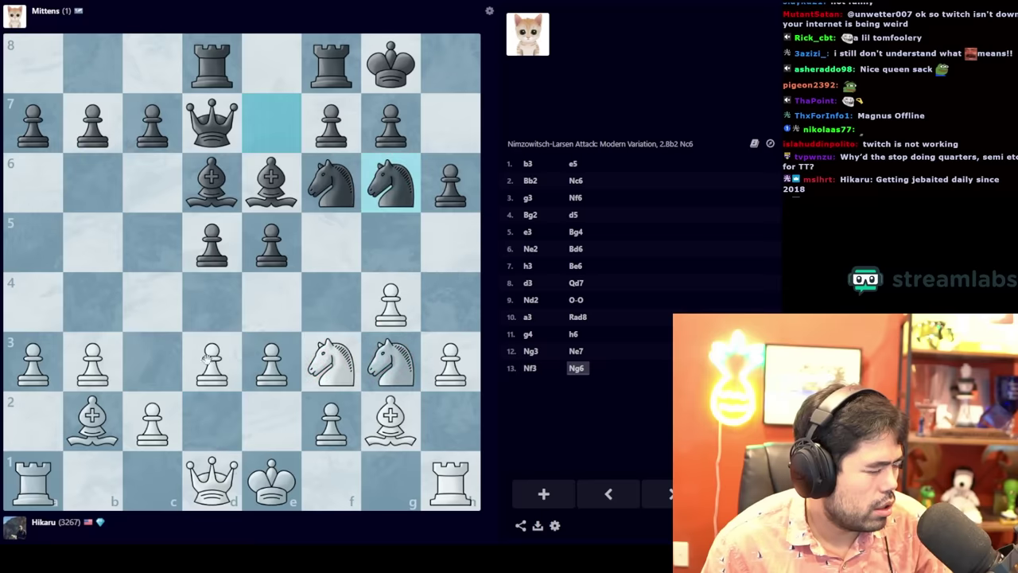
left_click_drag(391, 362, 450, 243)
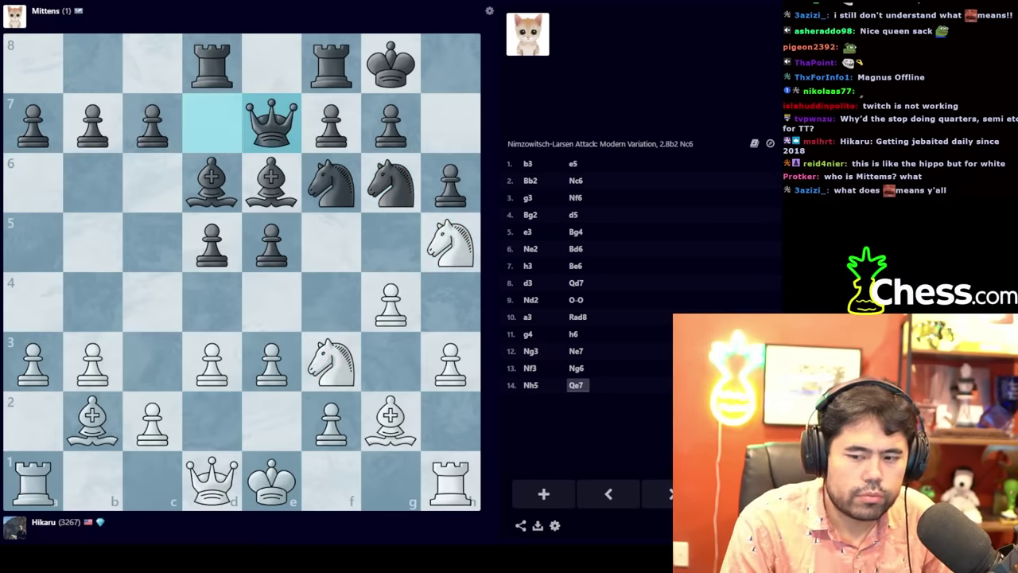
right_click(330, 183)
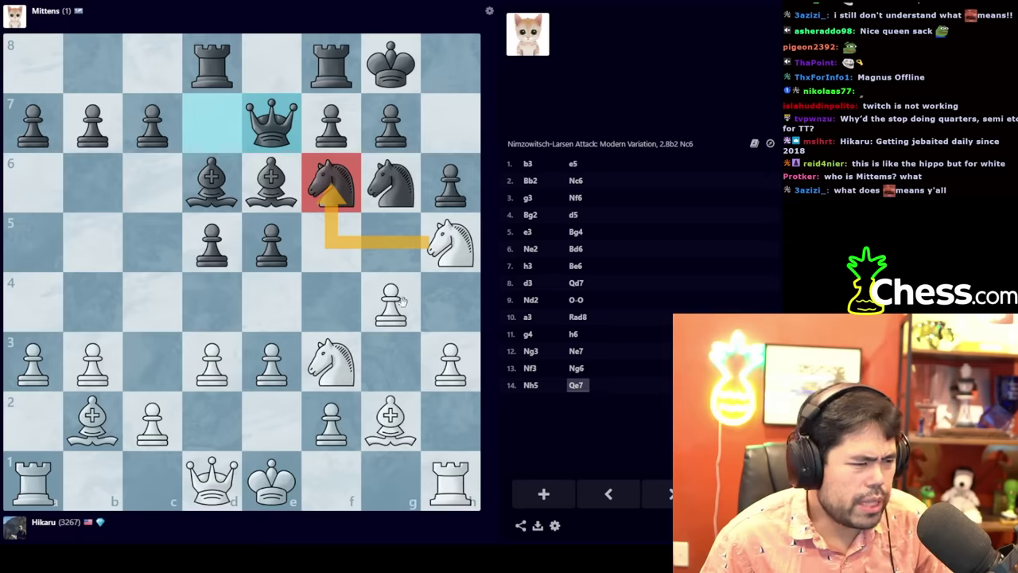
right_click(391, 302)
right_click(451, 242)
left_click_drag(450, 243, 331, 183)
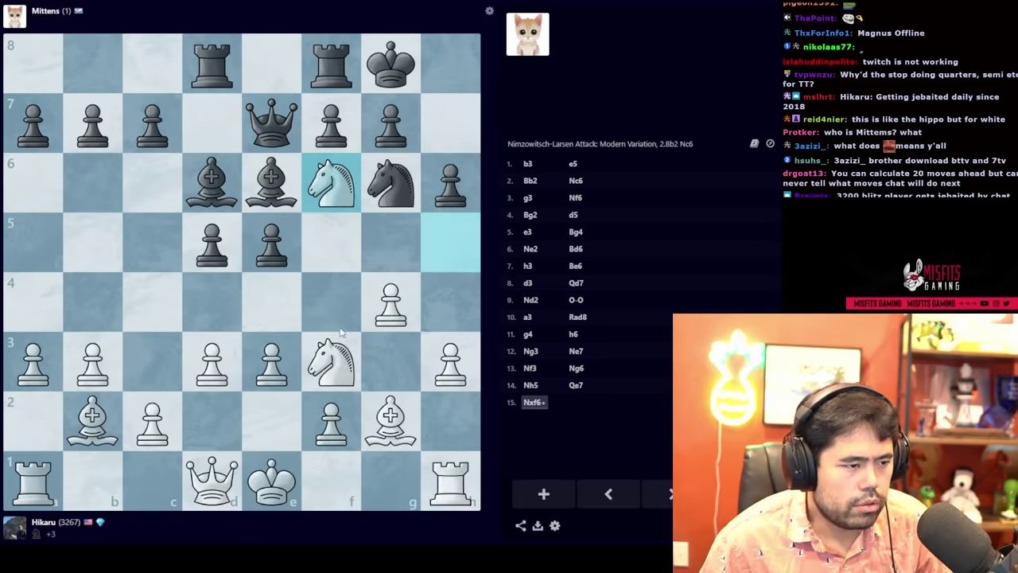
- Mark f3, f2 and g2, play 16.Qe2, then mark e3, e2, d3 and f3
right_click_drag(271, 362, 211, 362)
right_click(331, 362)
right_click(331, 420)
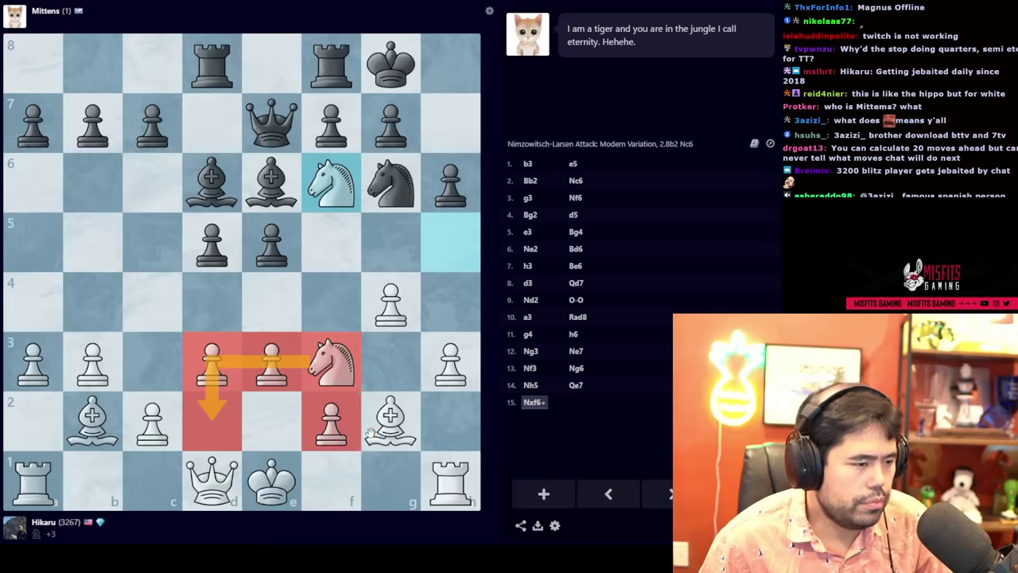
right_click(389, 420)
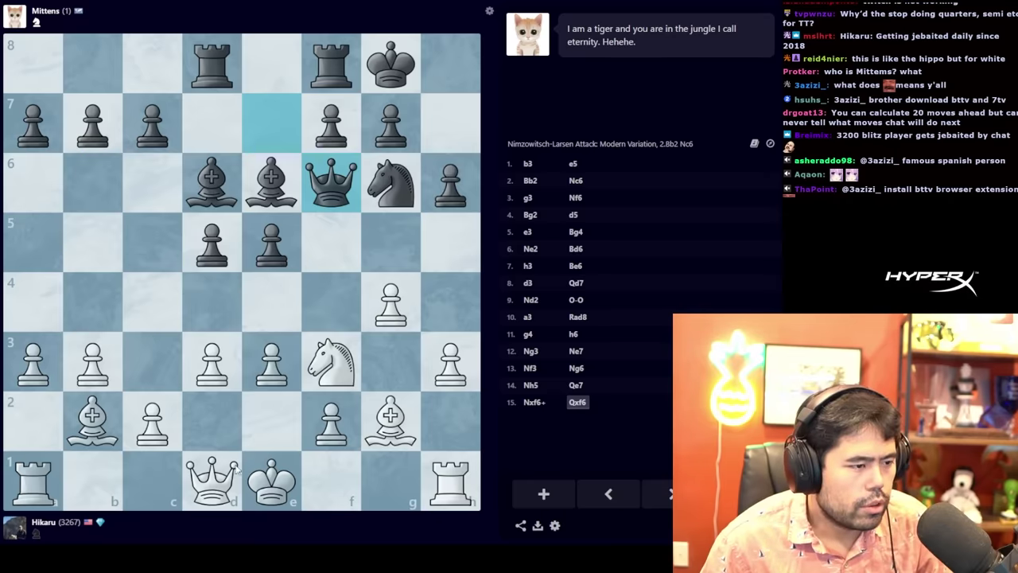
left_click_drag(211, 481, 271, 421)
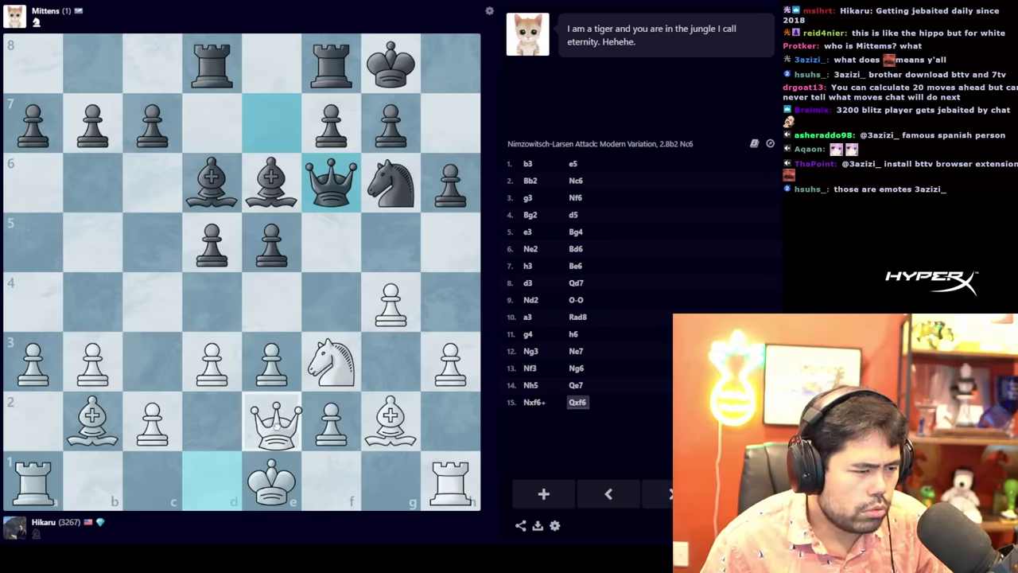
left_click(271, 422)
right_click(271, 362)
right_click(271, 421)
right_click(212, 362)
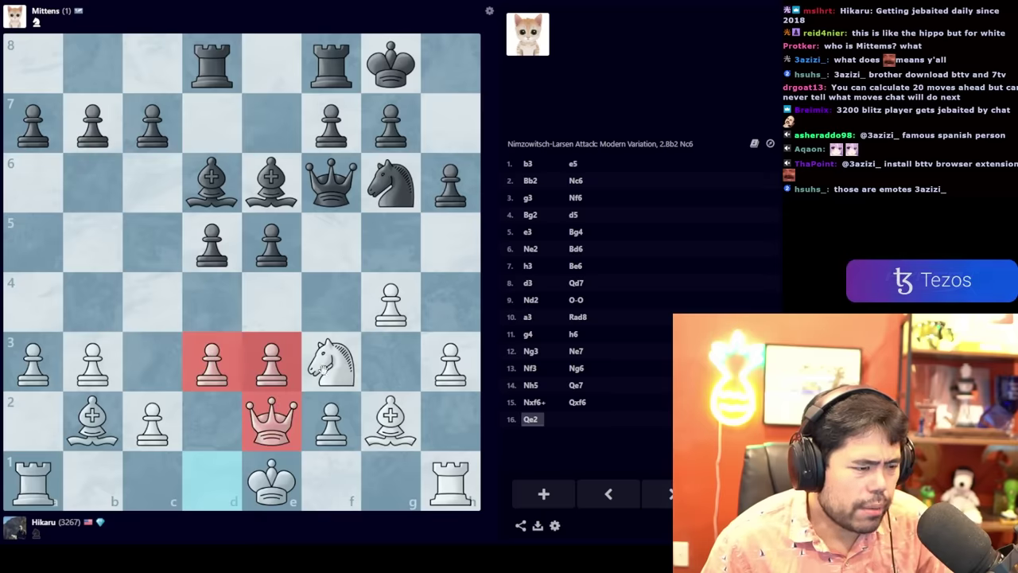
right_click(331, 362)
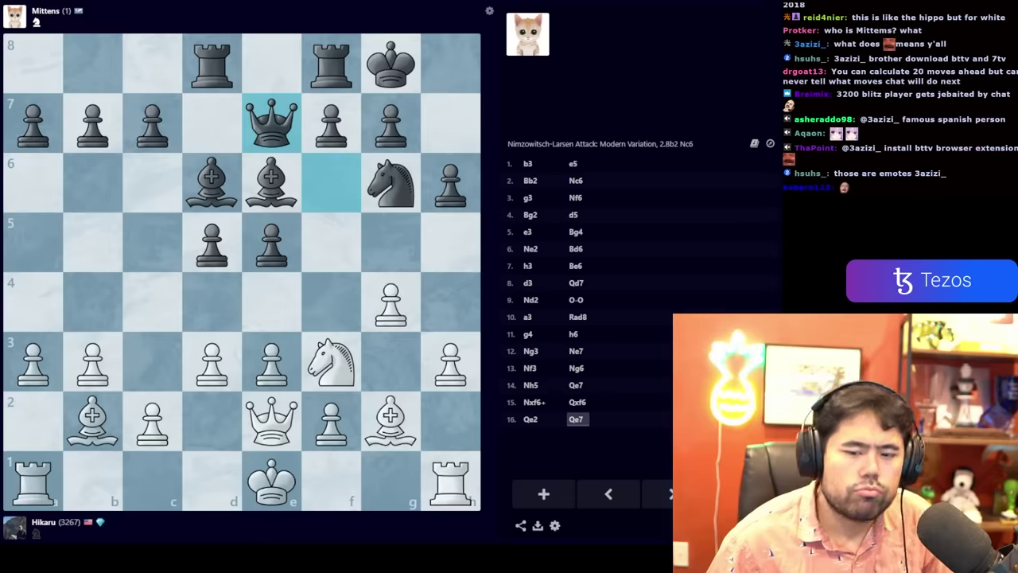
- Mark and clear e3, f3 and d3, then play 17.Rg1
right_click(272, 361)
right_click(332, 361)
left_click(332, 361)
right_click(213, 362)
right_click(272, 362)
left_click(334, 366)
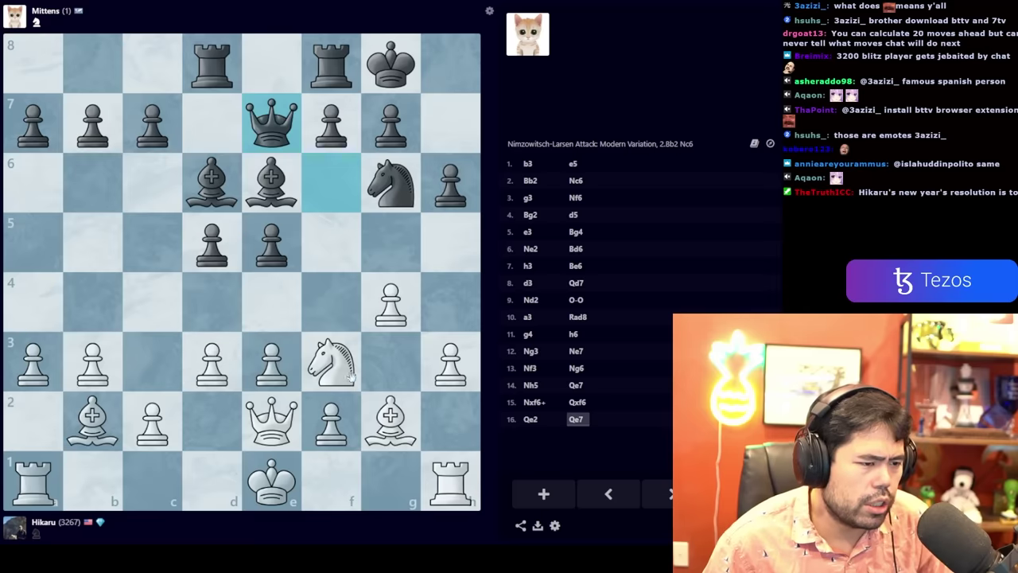
left_click(451, 483)
left_click(390, 483)
- Annotate f5, e3, f3, e2 and d3, then capture 18.gxf5
right_click(331, 244)
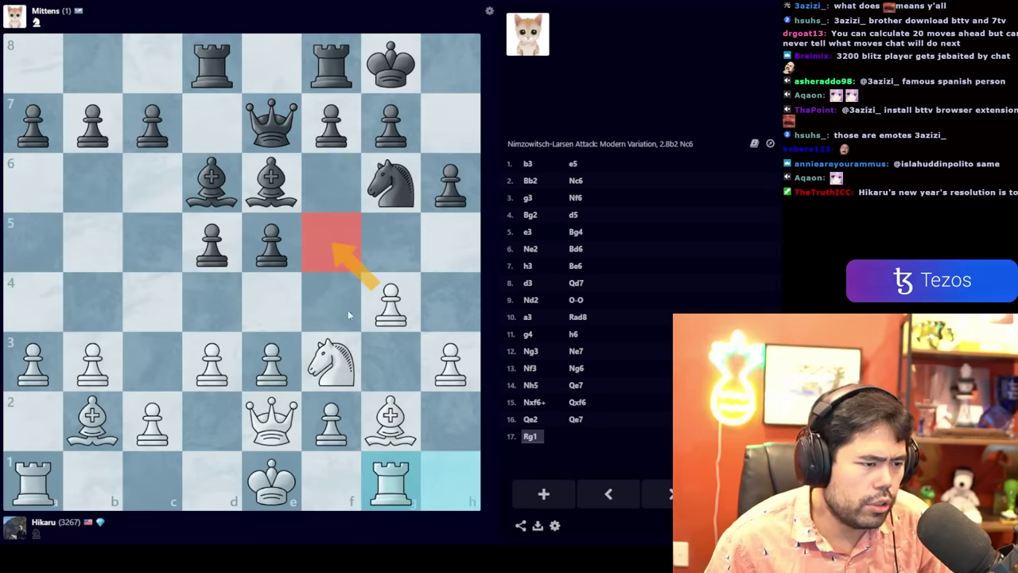
left_click(392, 184)
right_click(331, 361)
right_click(272, 421)
right_click(272, 361)
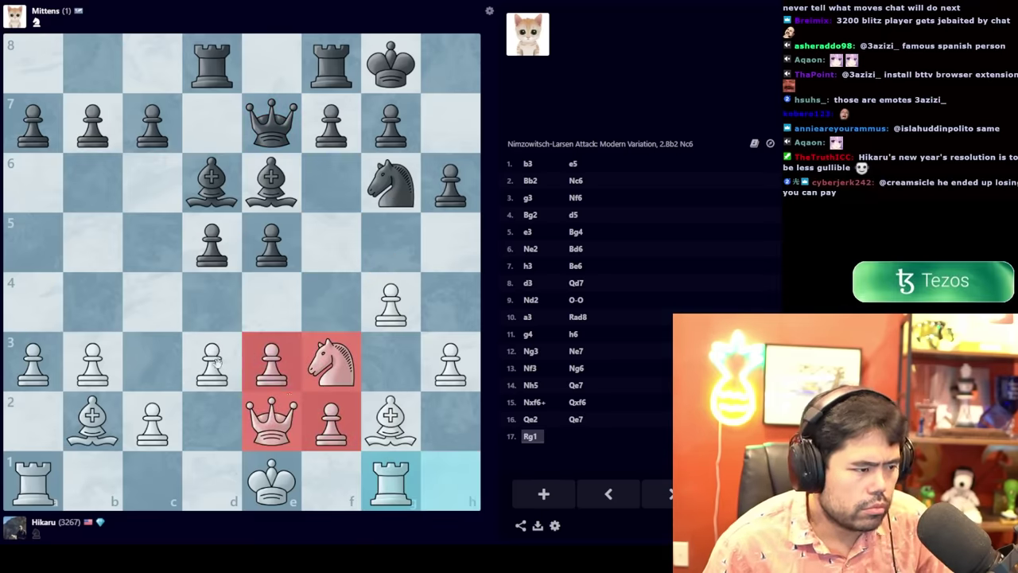
right_click(213, 362)
left_click(390, 307)
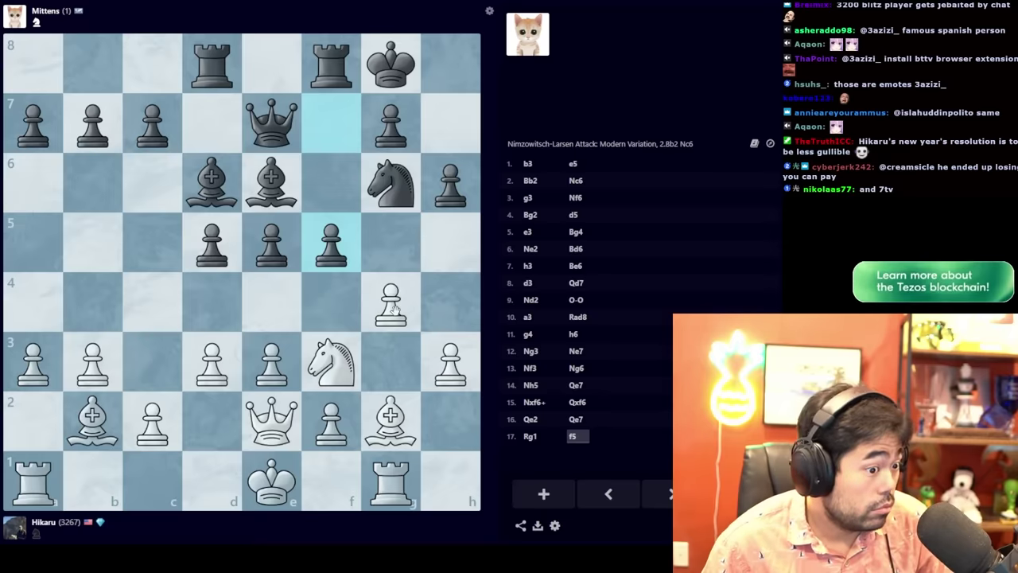
left_click(332, 244)
- Play 19.Bh1, with arrows toward h1 and g6 and marks on g6, h6, g7, e5, e6, d5, e3
right_click(390, 421)
right_click(390, 185)
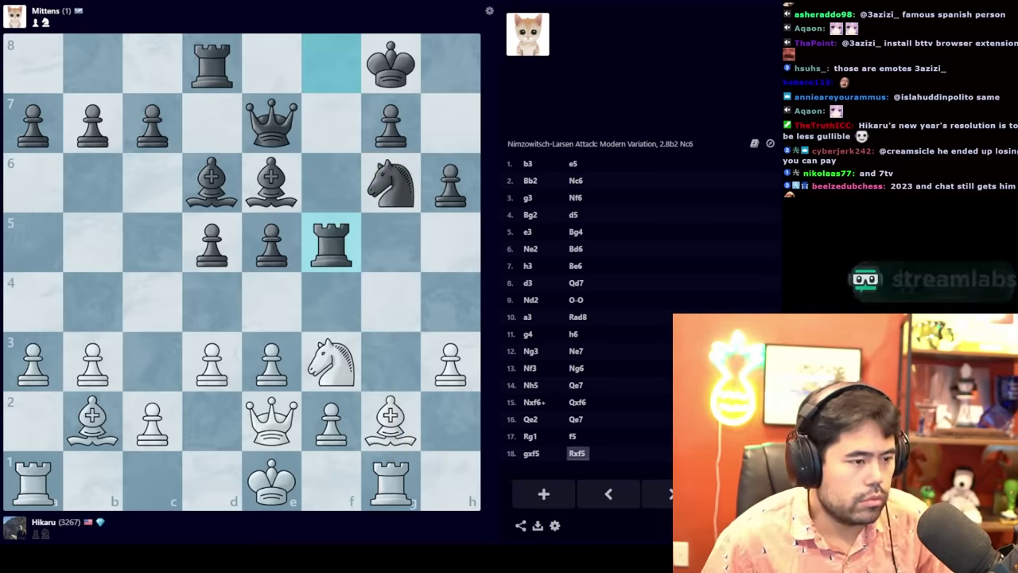
mouse_move(391, 417)
left_mouse_down()
mouse_move(459, 485)
mouse_move(450, 480)
left_mouse_up()
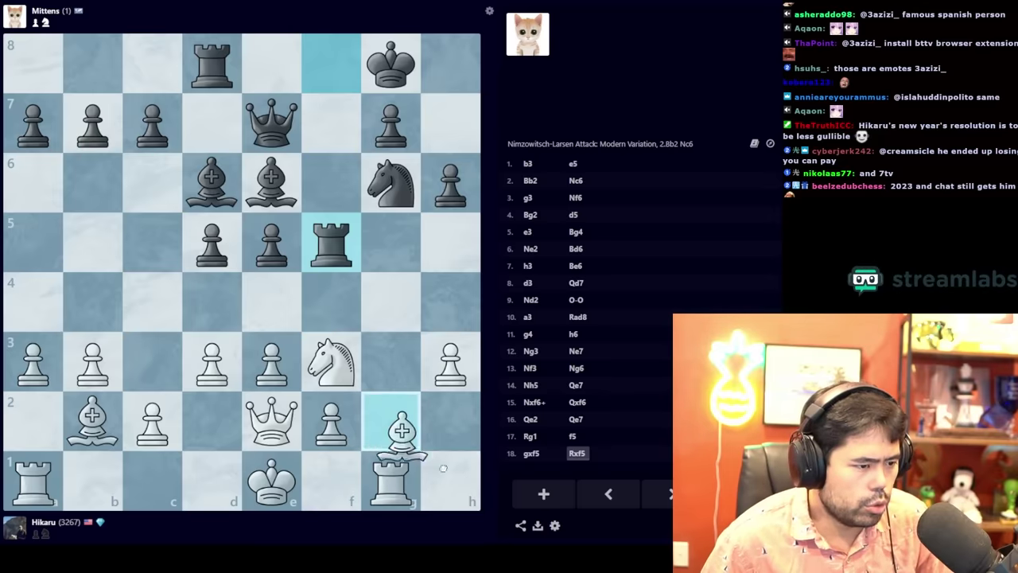
right_click(390, 183)
right_click(450, 183)
right_click(390, 123)
right_click(272, 241)
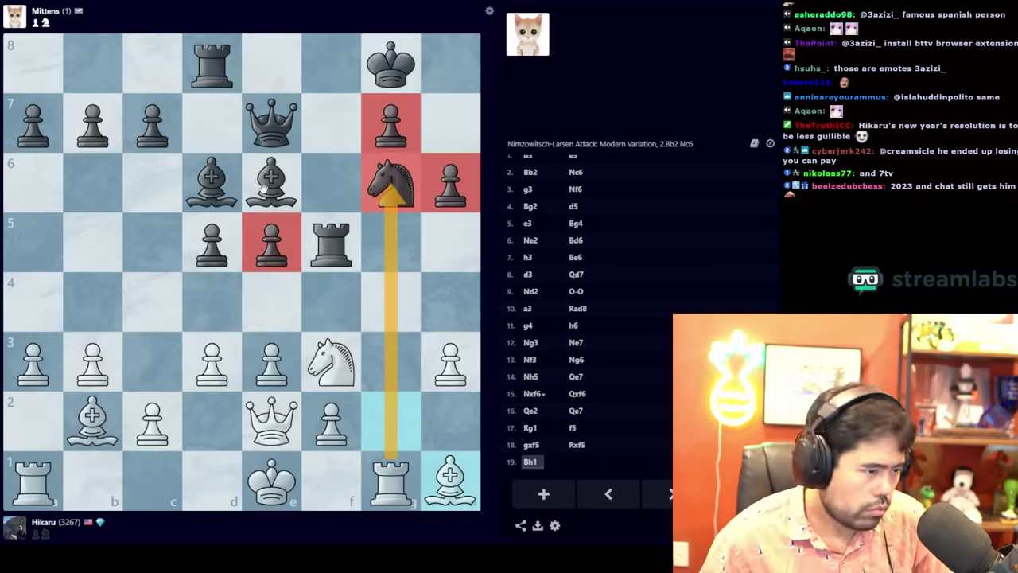
right_click(271, 183)
right_click(211, 241)
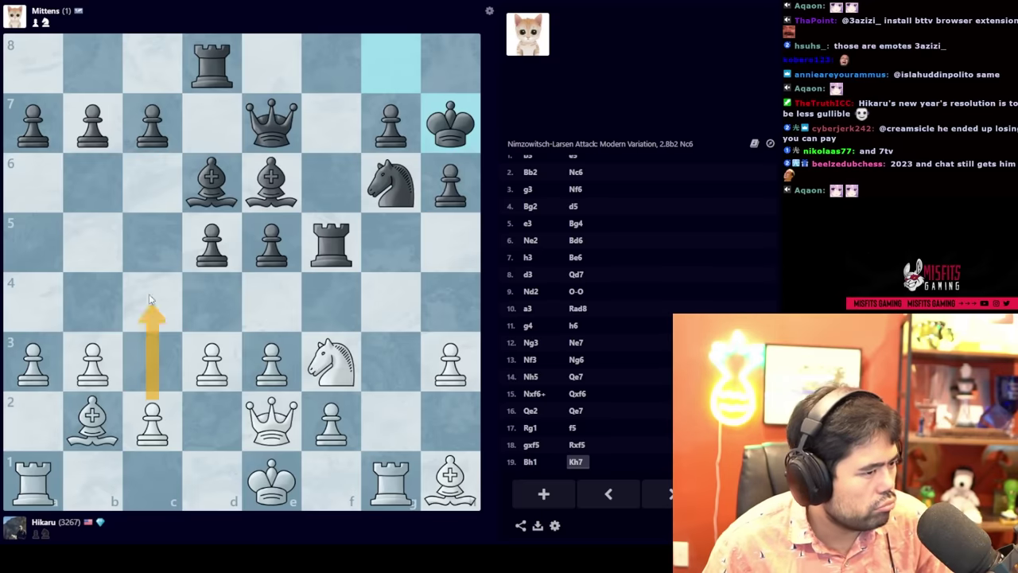
right_click(272, 362)
- Play 20.c4, then mark and clear the e3 and e2 squares
left_click(218, 362)
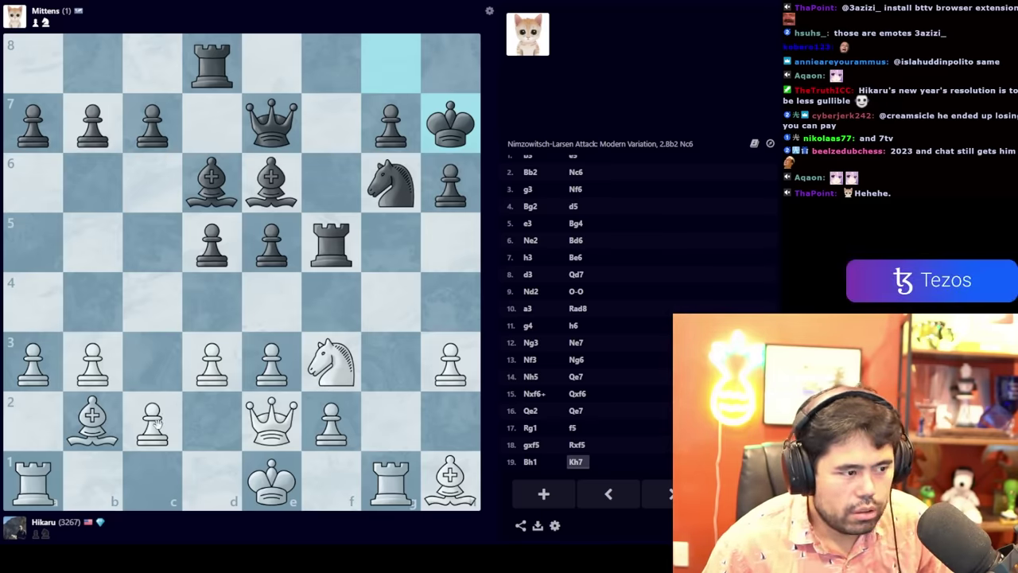
left_click_drag(153, 421, 152, 303)
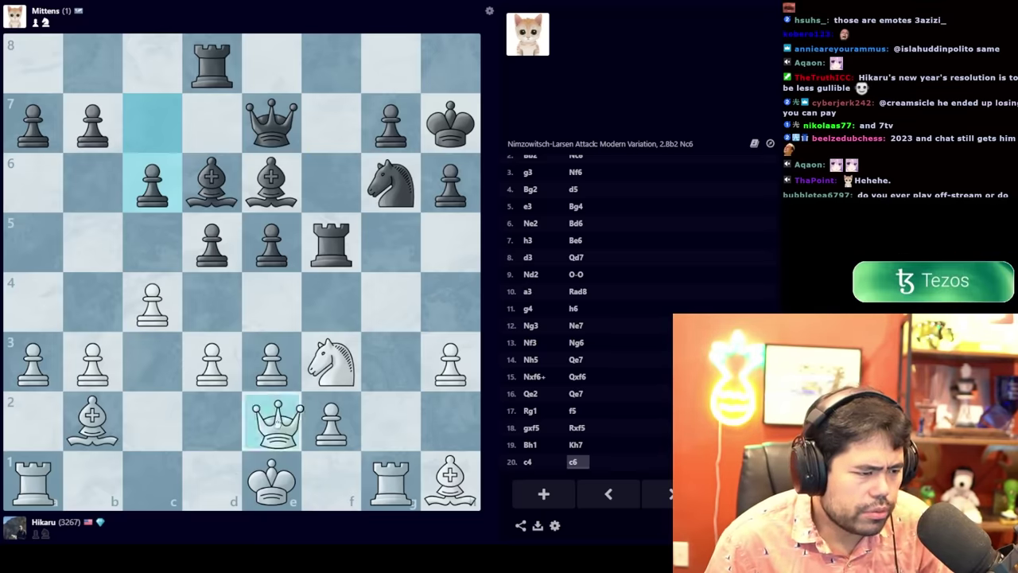
right_click(271, 362)
right_click(284, 434)
left_click(330, 373)
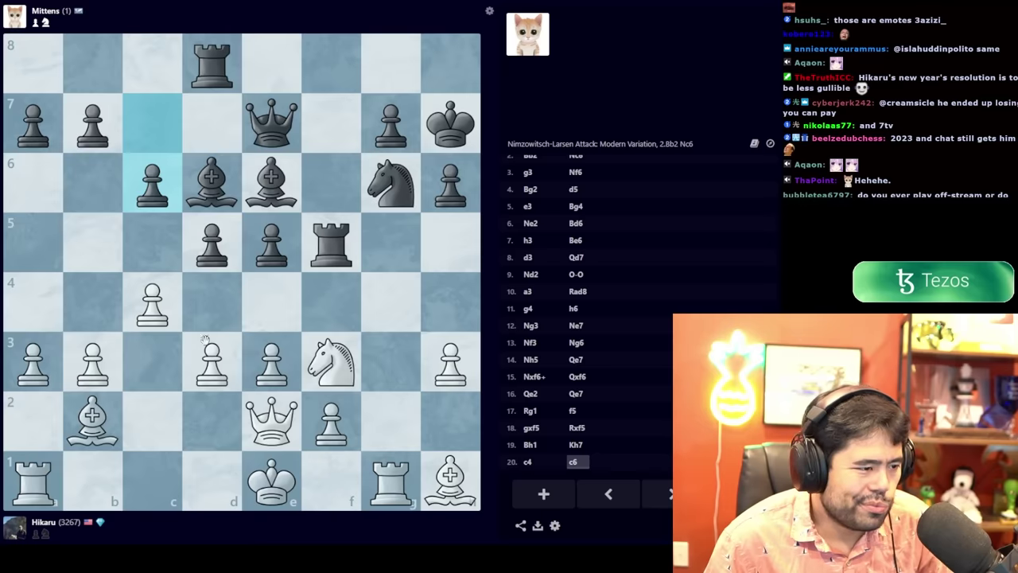
- Advance 21.b4, mark d3, and recapture 22.dxc4
left_click(93, 313)
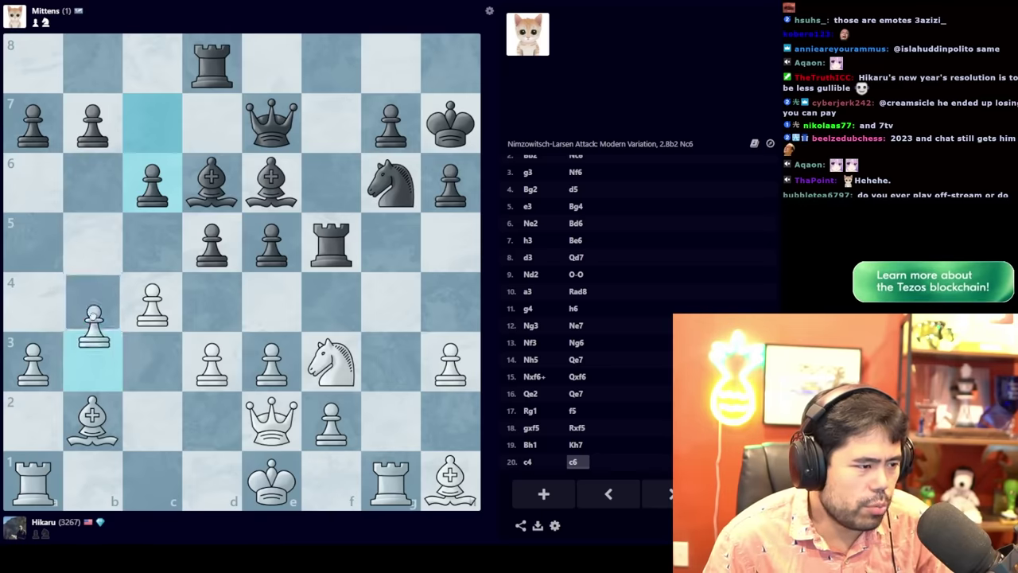
right_click(112, 302)
left_click(230, 366)
right_click(234, 358)
right_click(231, 362)
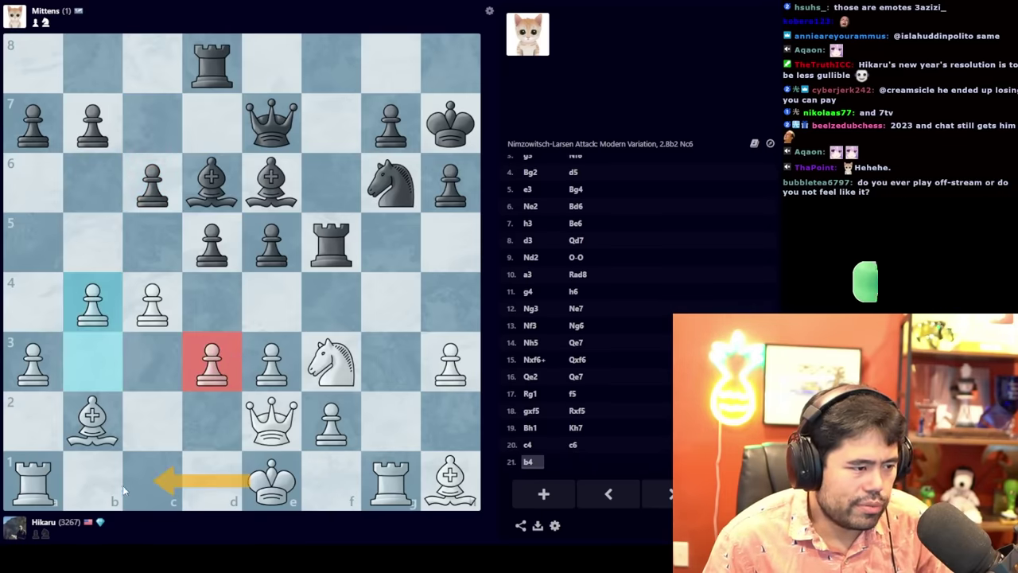
left_click_drag(171, 362, 151, 302)
left_click(151, 290)
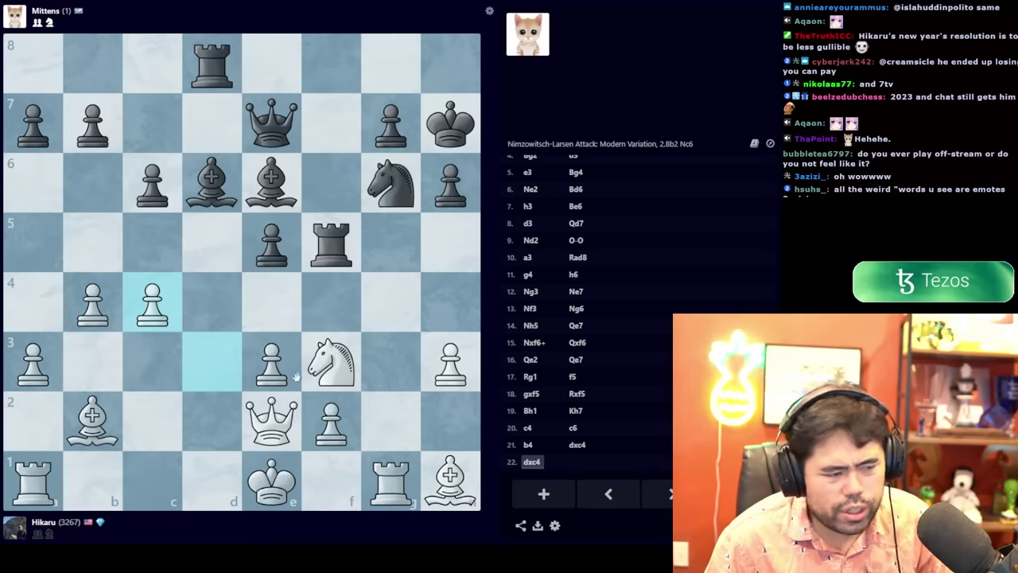
- Mark e3, e2 and b4, draw a d6–b4 arrow, then resign the game
right_click(270, 362)
right_click(270, 422)
right_click(93, 300)
left_click_drag(93, 301, 211, 186)
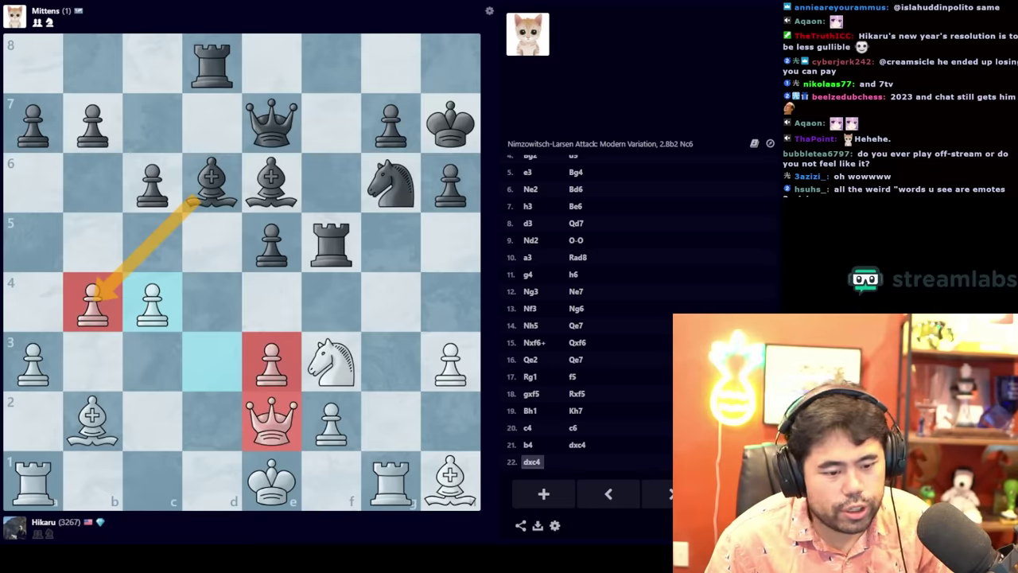
left_click(672, 493)
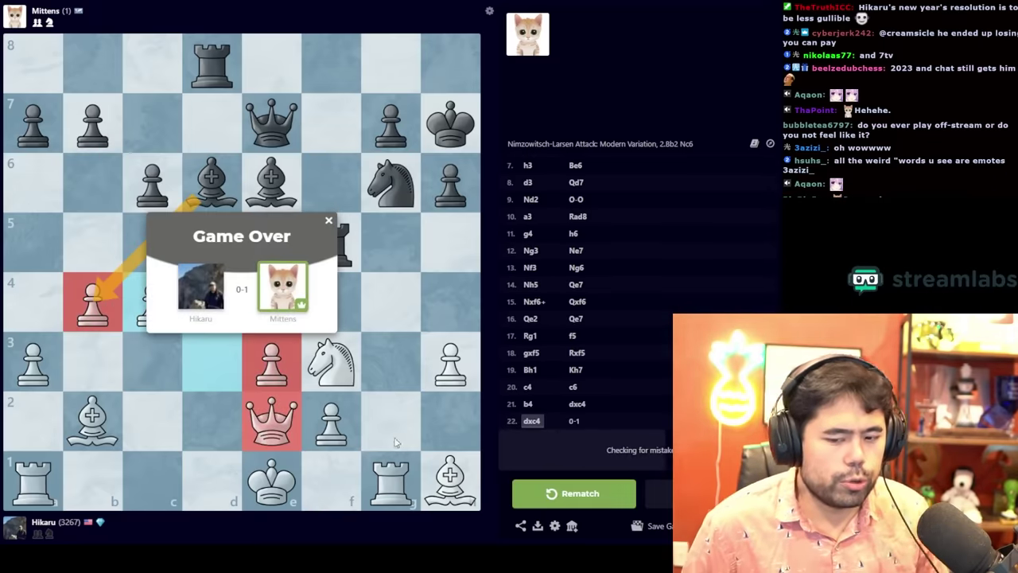